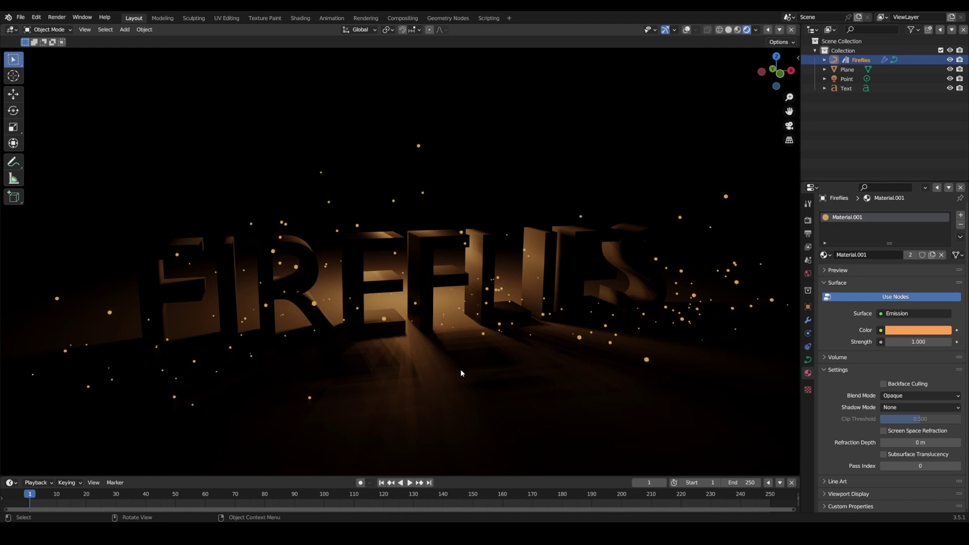
- Play the finished fireflies animation around the 3D text and pause it
left_click(409, 483)
scroll(510, 316, "down", 1)
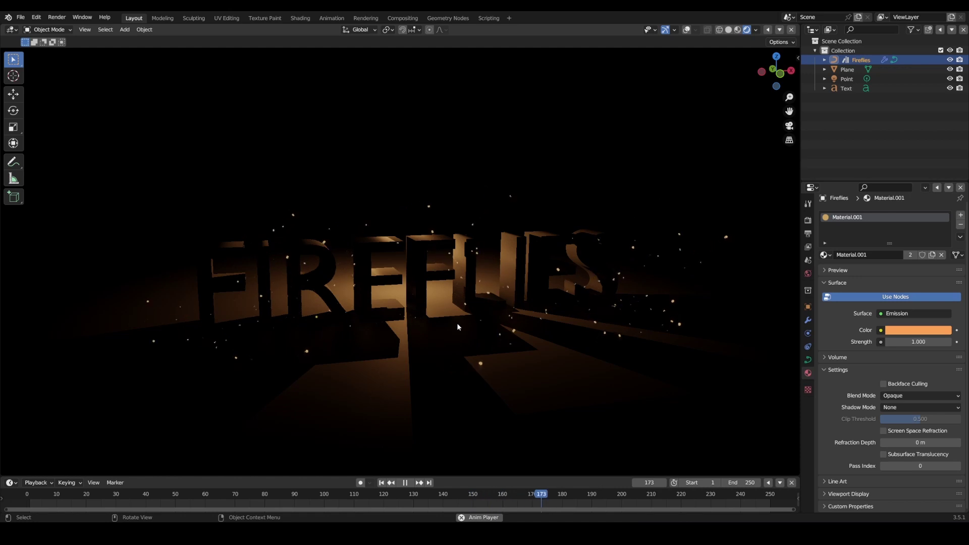
left_click(405, 483)
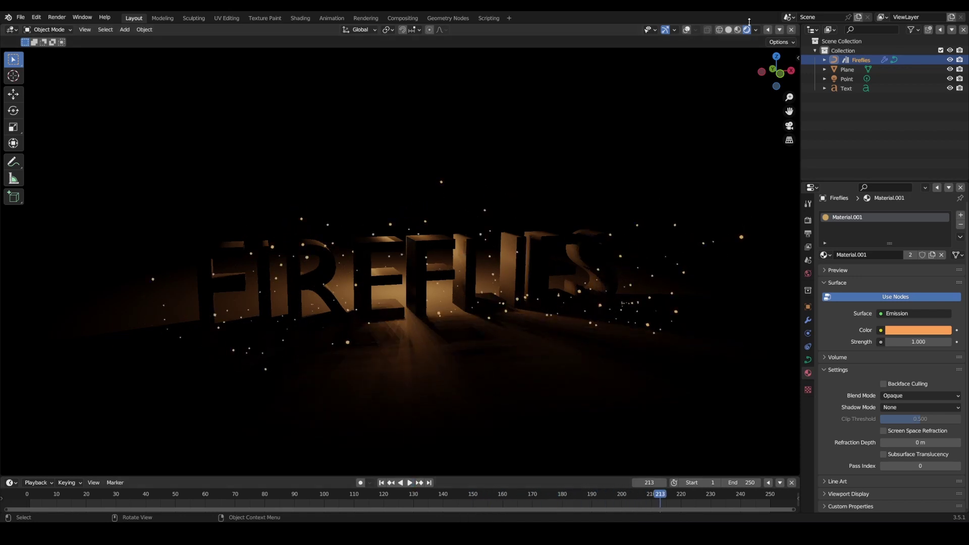
- Show the scene with overlays in solid shading and draw another Fireflies curve on the plane beside the text
left_click(686, 29)
left_click(728, 29)
middle_click_drag(565, 282, 484, 286)
key("Tab")
middle_click_drag(442, 312, 524, 264, "shift")
middle_click_drag(394, 281, 412, 302)
middle_click_drag(167, 162, 344, 201, "shift")
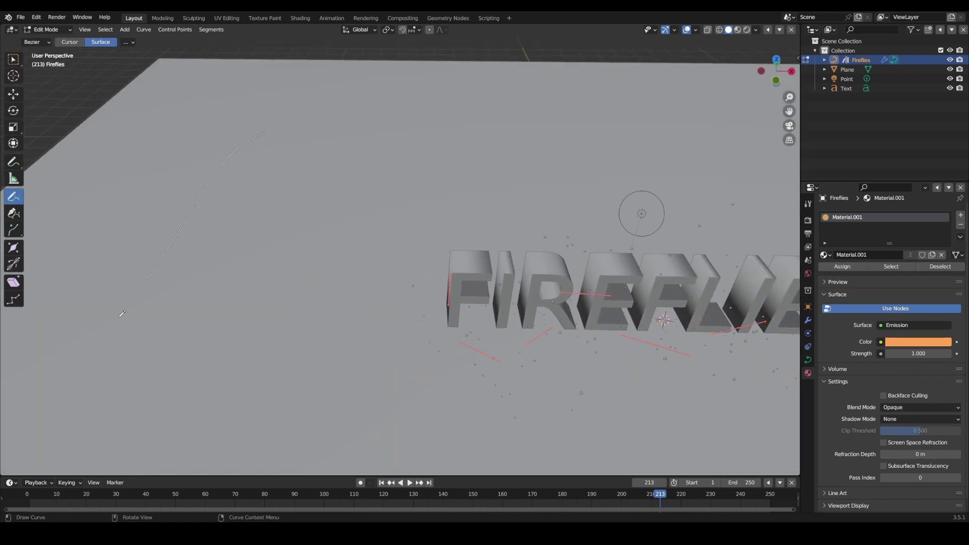
left_click_drag(117, 323, 249, 361)
- Return the timeline to frame 1 and draw a further Fireflies curve on the empty plane area beyond the letter S
scroll(283, 259, "down", 2)
mouse_move(335, 231)
middle_mouse_down()
mouse_move(389, 218)
mouse_move(424, 238)
mouse_move(504, 214)
middle_mouse_up()
scroll(461, 220, "up", 2)
scroll(504, 214, "up", 1)
scroll(504, 214, "down", 1)
left_click(381, 482)
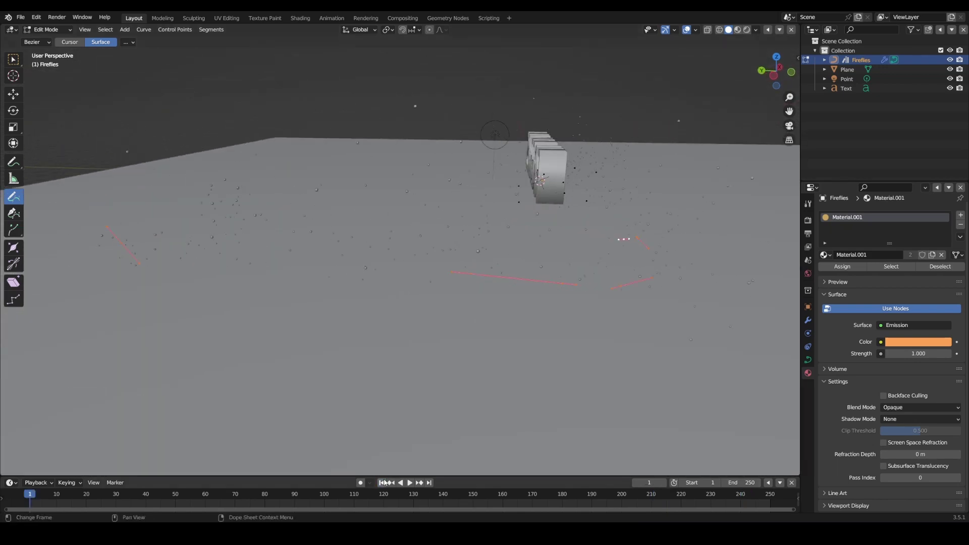
scroll(404, 282, "down", 3)
middle_click_drag(403, 272, 227, 306)
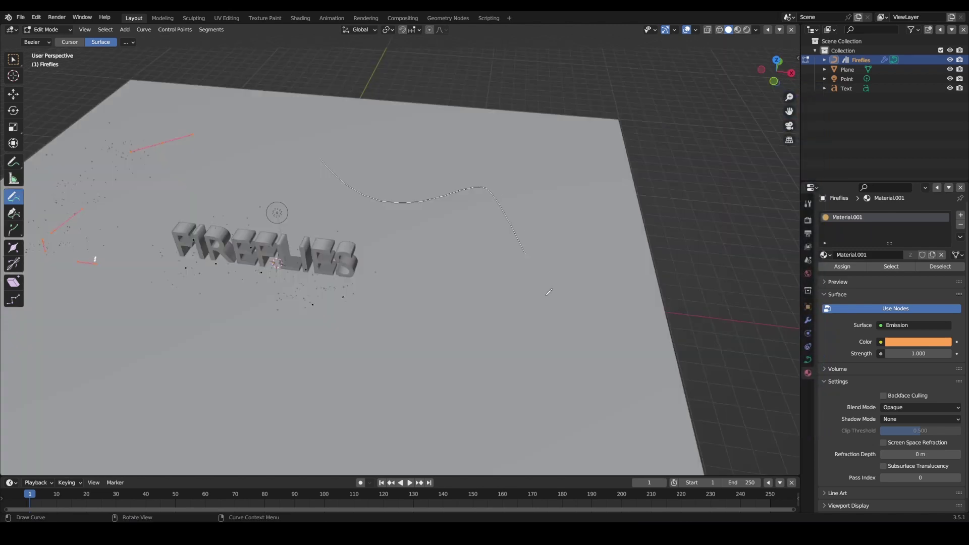
left_click_drag(527, 399, 558, 308)
middle_click_drag(453, 301, 448, 298)
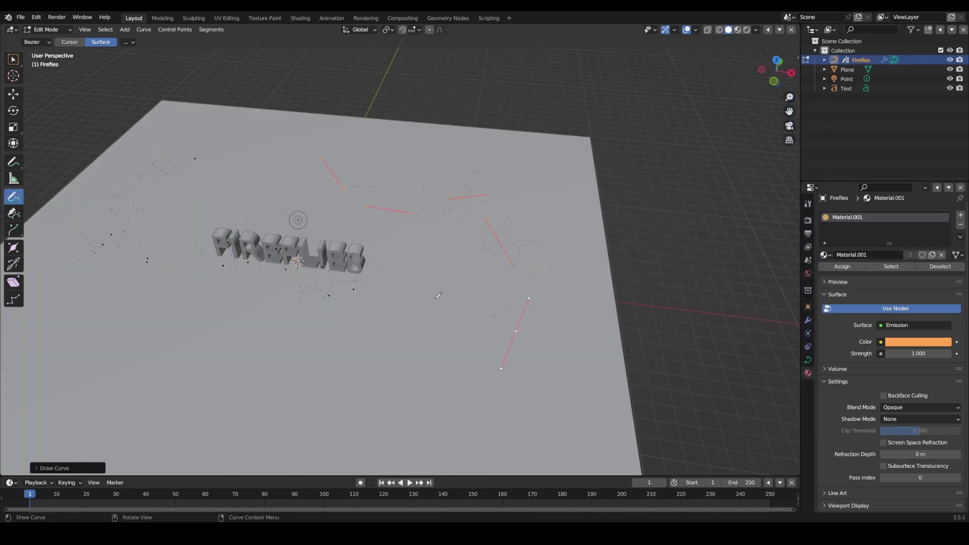
- Play the animation and inspect the fireflies moving along the newly drawn curves
left_click(409, 482)
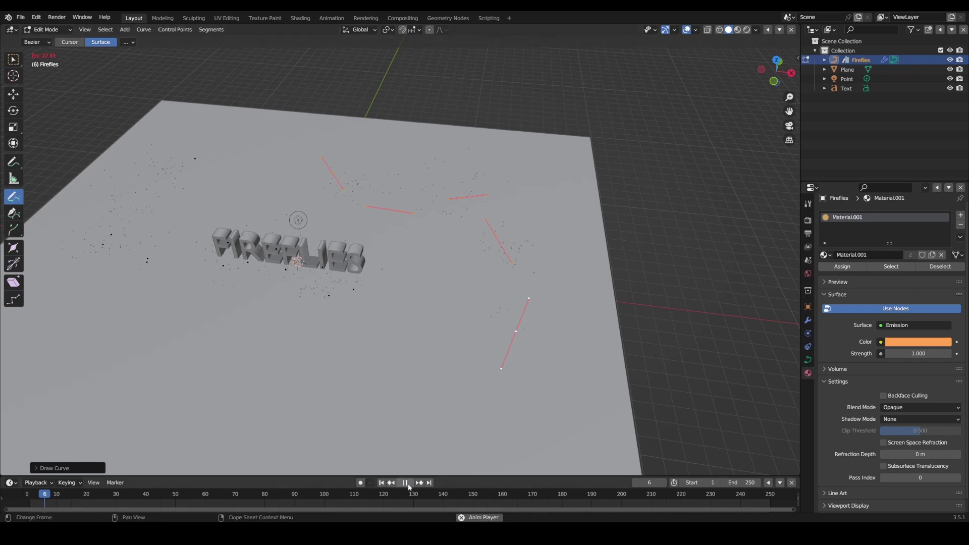
mouse_move(434, 328)
middle_mouse_down()
mouse_move(416, 321)
mouse_move(419, 337)
middle_mouse_up()
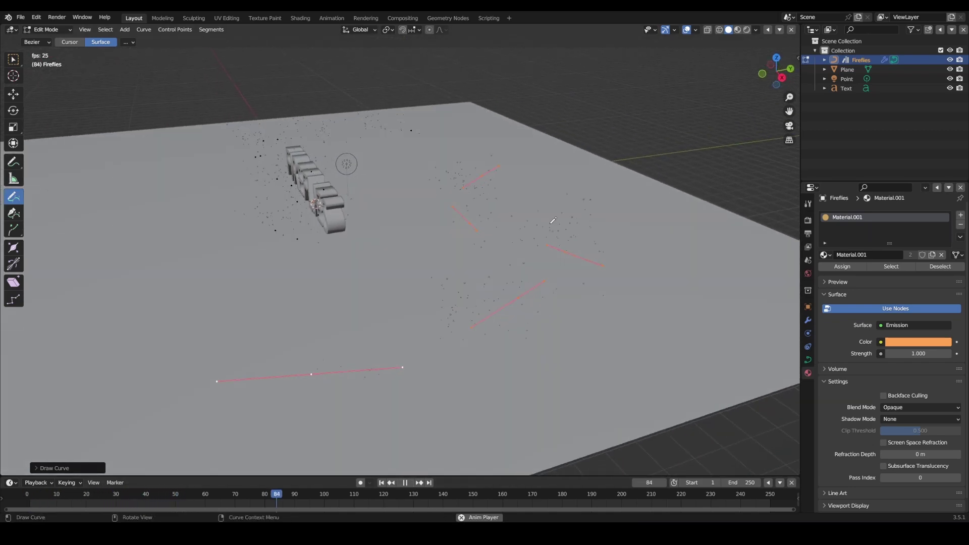
middle_click_drag(384, 238, 446, 242)
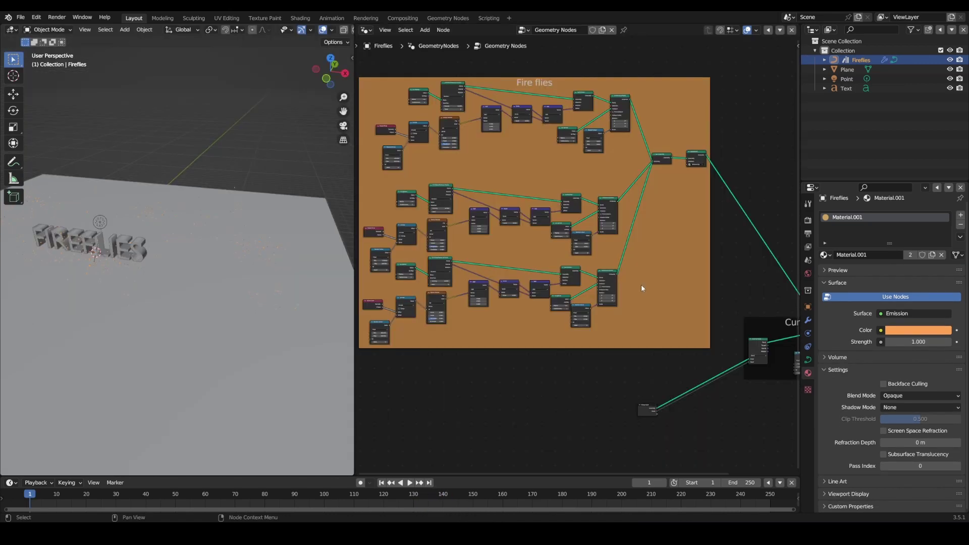
- Examine the Fire flies and Curve sections of the finished geometry node tree and how they connect
scroll(641, 286, "down", 3)
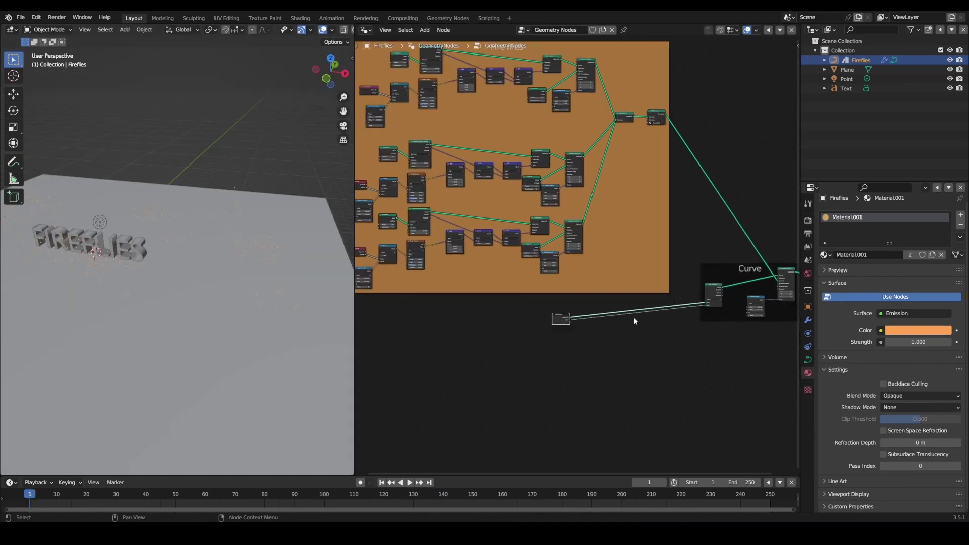
scroll(633, 318, "up", 10)
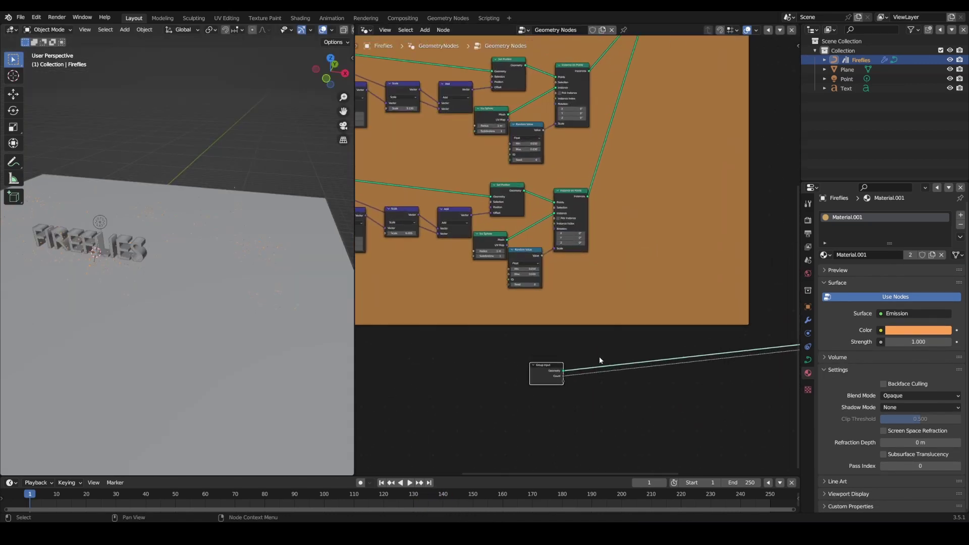
middle_click_drag(629, 376, 400, 340)
middle_click_drag(607, 315, 555, 317)
scroll(556, 316, "down", 2)
middle_click_drag(363, 248, 659, 338)
scroll(511, 285, "down", 2)
middle_click_drag(498, 204, 583, 307)
scroll(608, 340, "up", 3)
scroll(550, 251, "up", 5)
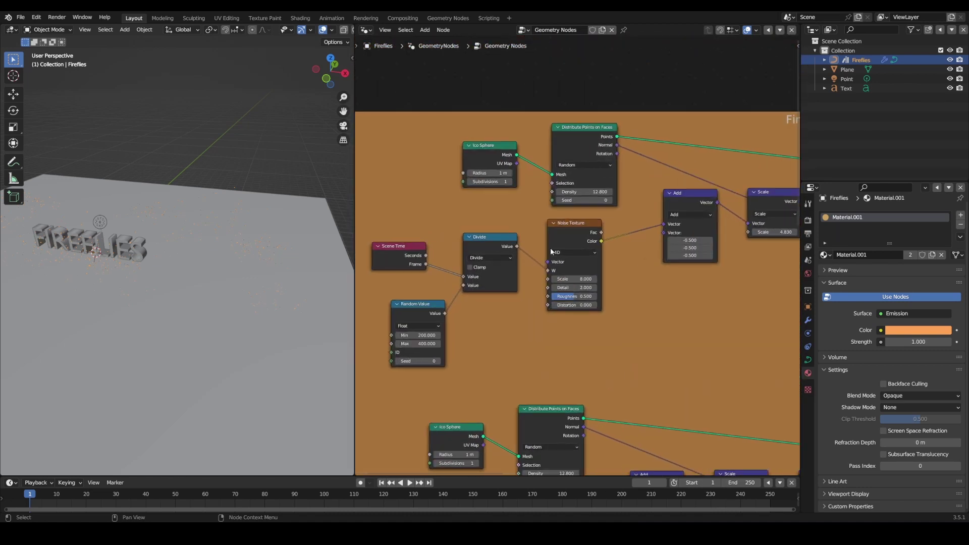
left_click(498, 154)
scroll(698, 233, "down", 4)
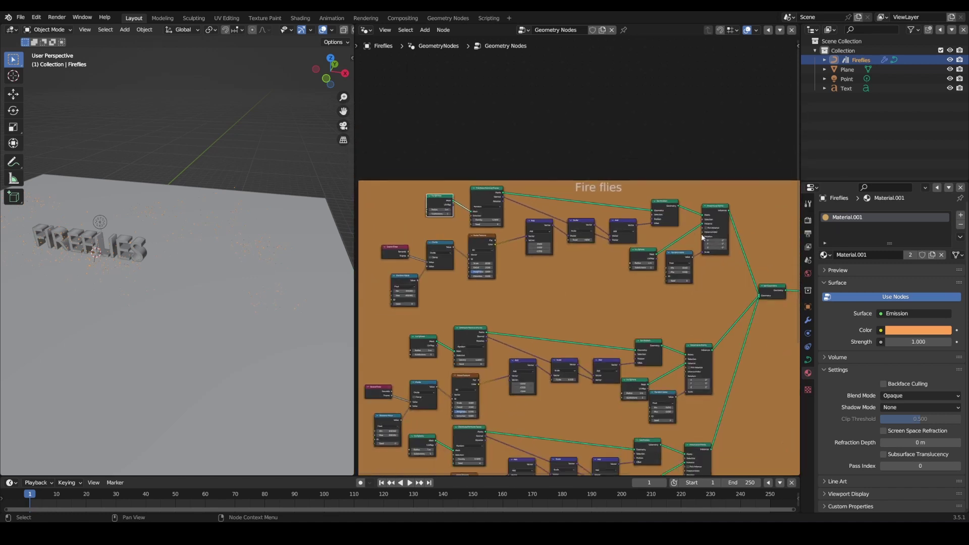
scroll(698, 233, "down", 2)
scroll(694, 250, "down", 1)
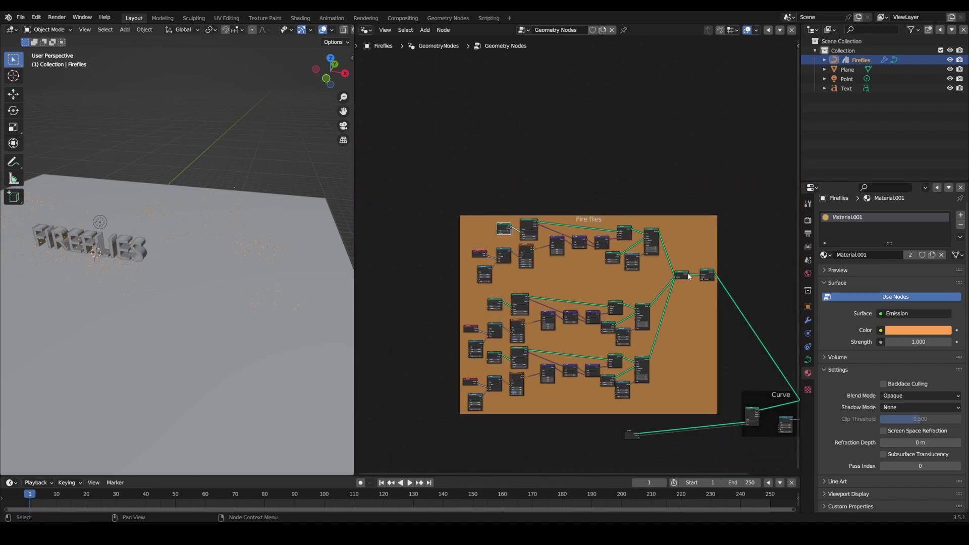
middle_click_drag(687, 271, 631, 243)
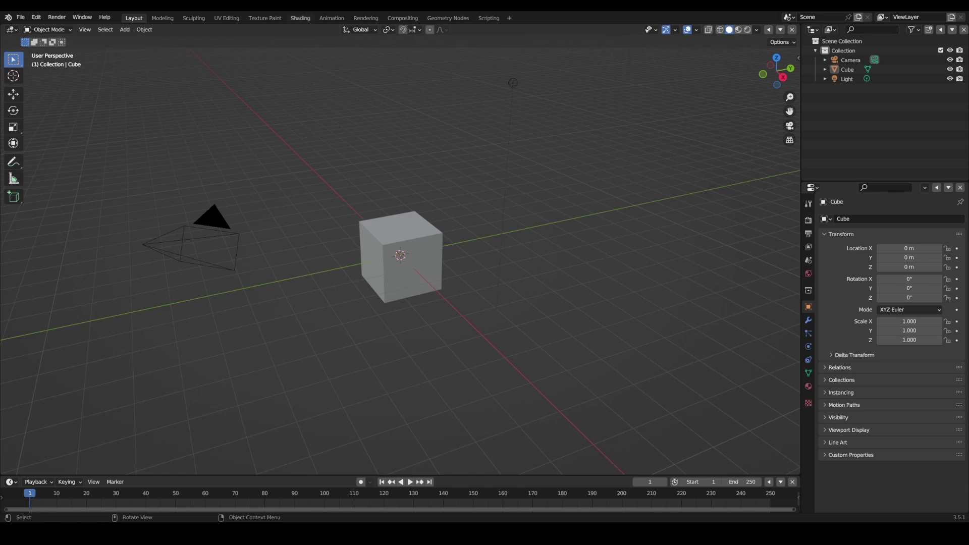
- Delete all default objects from the new scene
key("a")
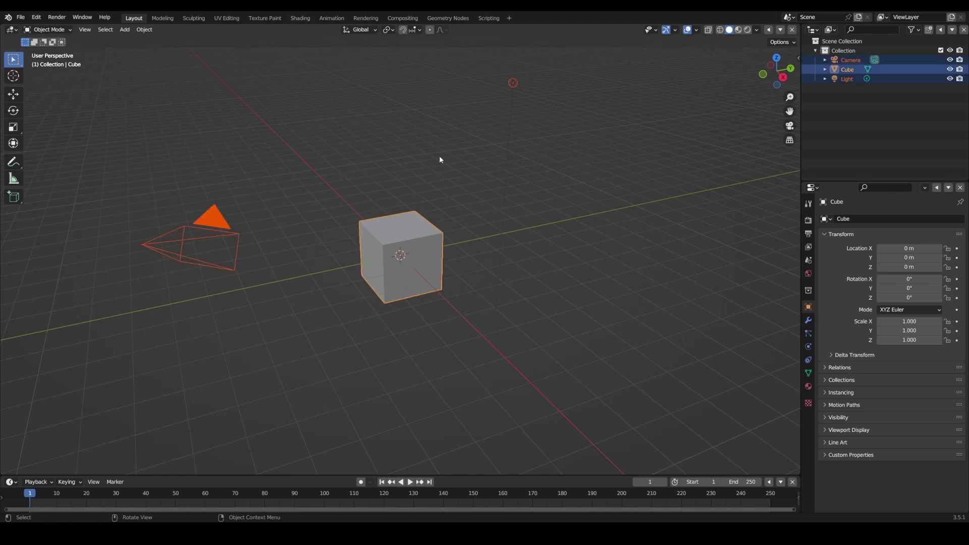
key("x")
left_click(435, 163)
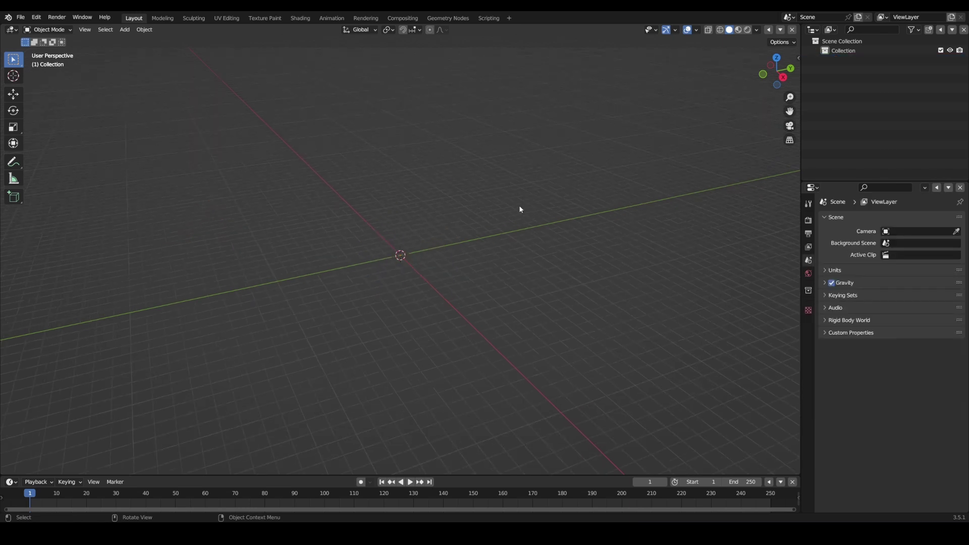
- Add a mesh plane at the origin and scale it up by about 9.9
middle_click_drag(383, 237, 422, 244)
key("shift+a")
mouse_move(465, 201)
left_click(502, 202)
key("s")
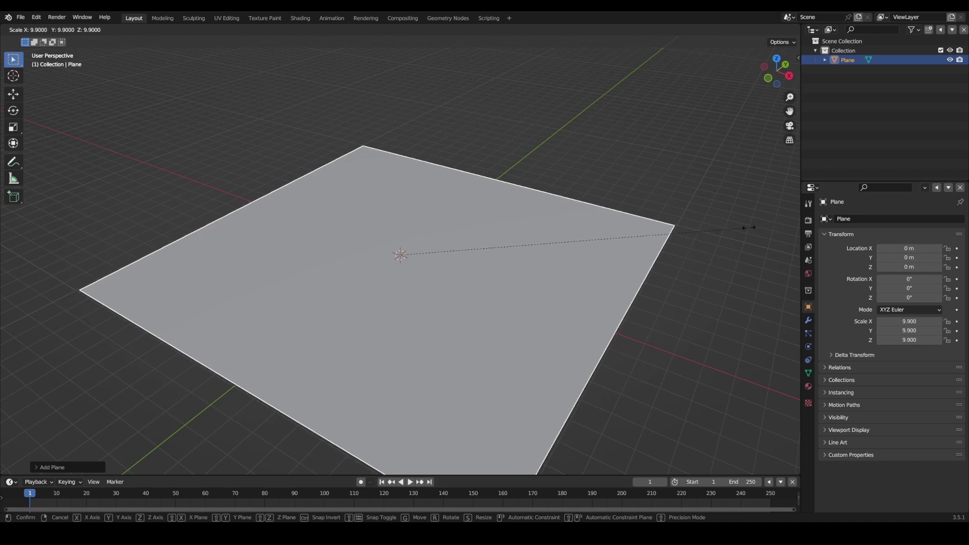
left_click(752, 230)
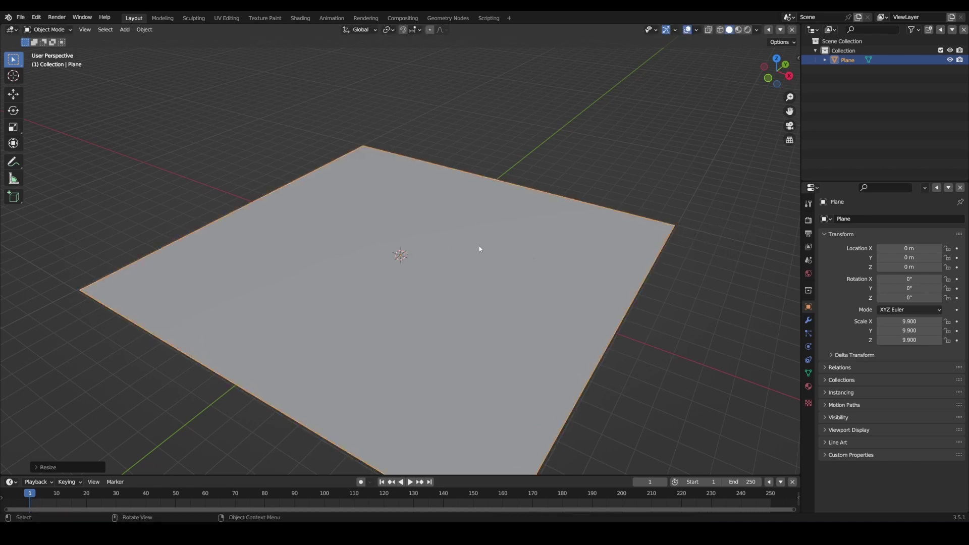
- Add a Bezier curve at the centre of the plane
middle_click_drag(302, 202, 337, 211)
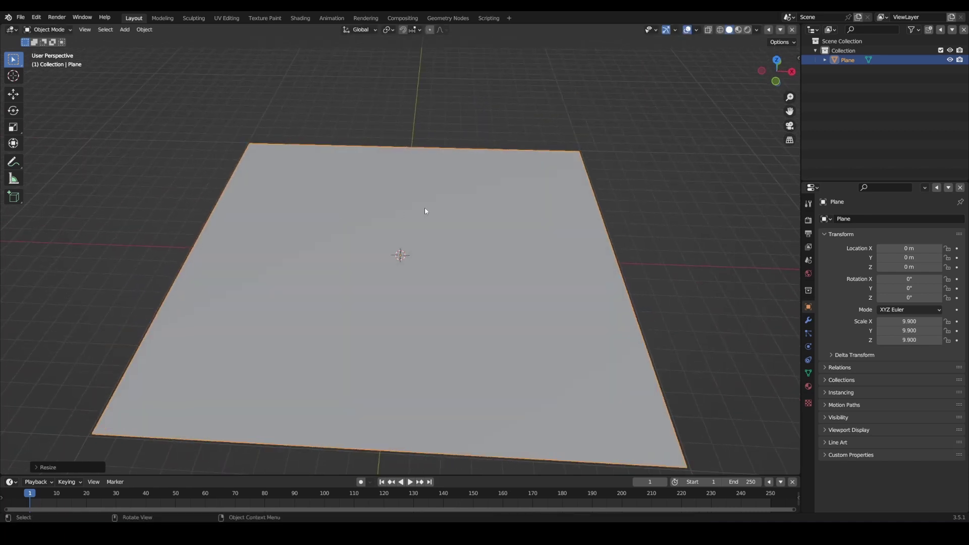
key("shift+a")
mouse_move(437, 217)
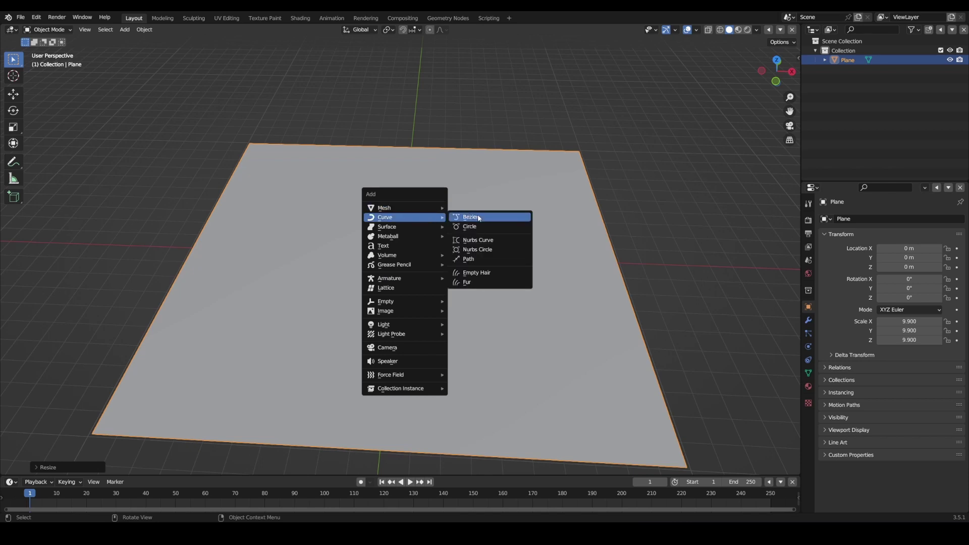
left_click(478, 218)
scroll(439, 240, "up", 2)
key("shift+a")
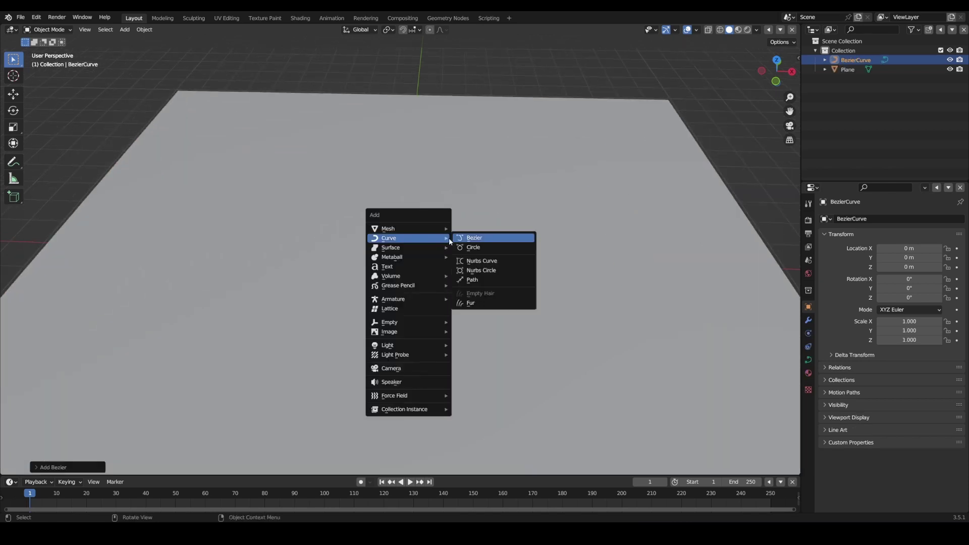
- Delete all points of the Bezier curve in Edit Mode and return to Object Mode
key("Tab")
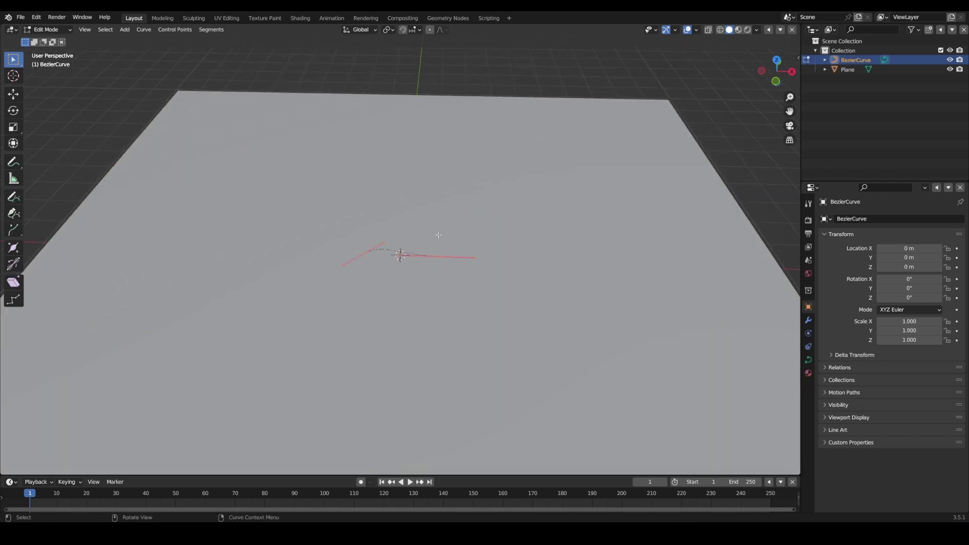
middle_click_drag(432, 241, 409, 241)
key("x")
left_click(409, 241)
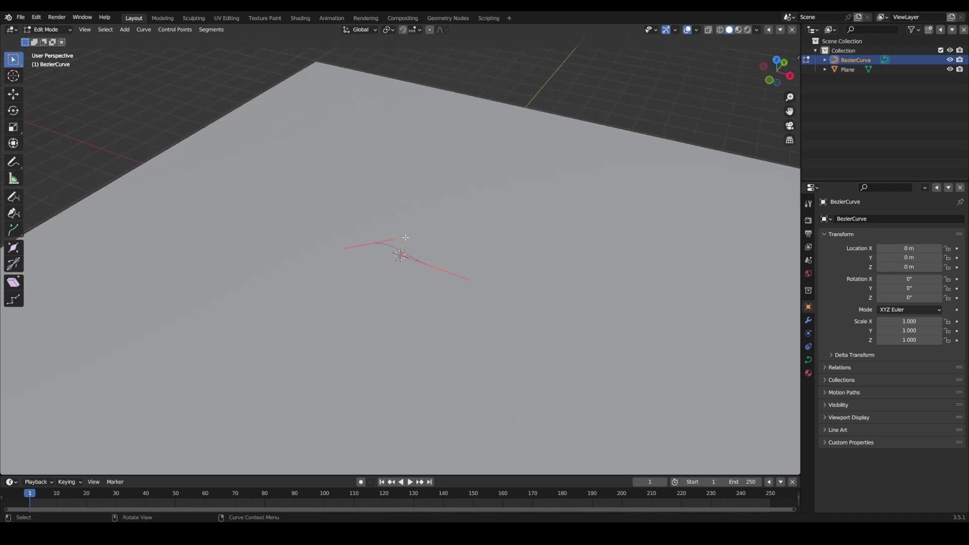
key("Tab")
key("Tab")
key("Tab")
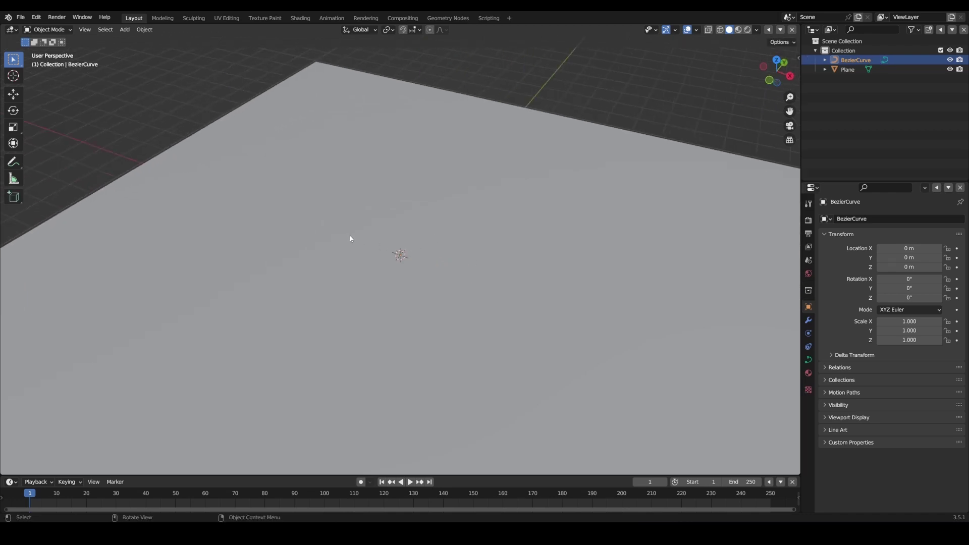
- Rename the empty Bezier curve object to Fireflies
double_click(852, 60)
type("F")
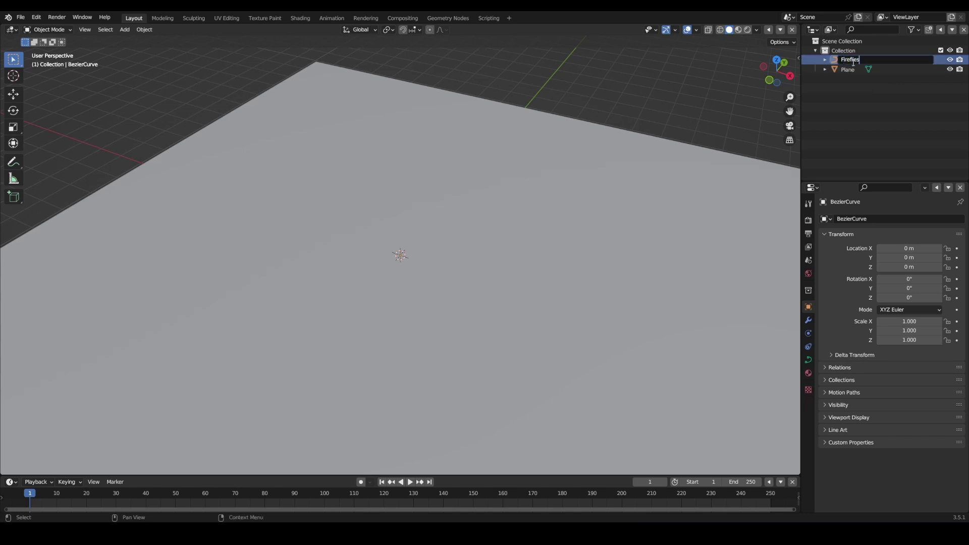
type("ireflies")
key("Return")
- Split the viewport, turn the new area into a Geometry Node Editor and create a node tree for Fireflies
left_click_drag(798, 27, 344, 31)
left_click(355, 30)
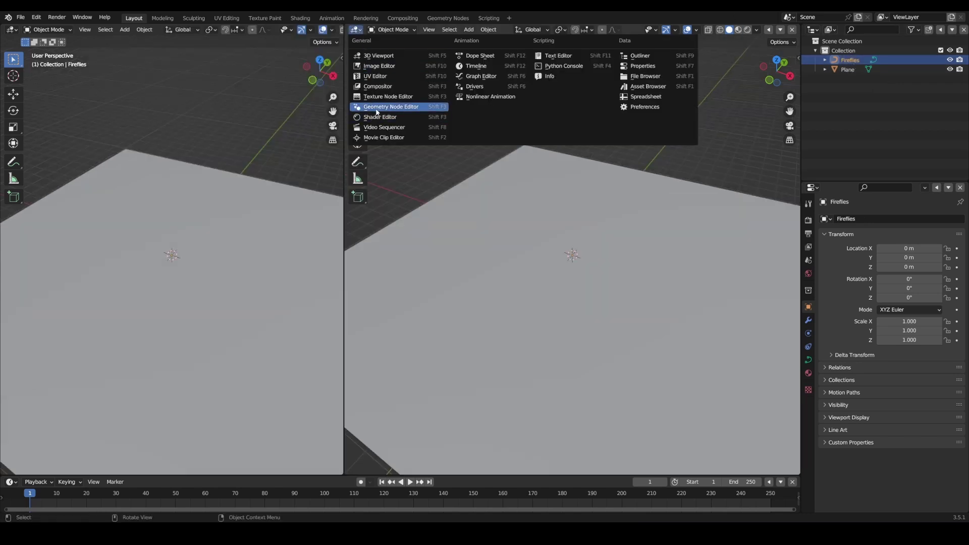
left_click(389, 107)
left_click_drag(346, 177, 448, 177)
left_click(626, 30)
- Move the Group Input and Group Output nodes farther apart
scroll(610, 263, "up", 1)
left_click_drag(569, 305, 439, 301)
scroll(656, 262, "down", 2)
middle_click_drag(628, 269, 566, 262)
left_click_drag(705, 277, 740, 277)
scroll(126, 182, "up", 1)
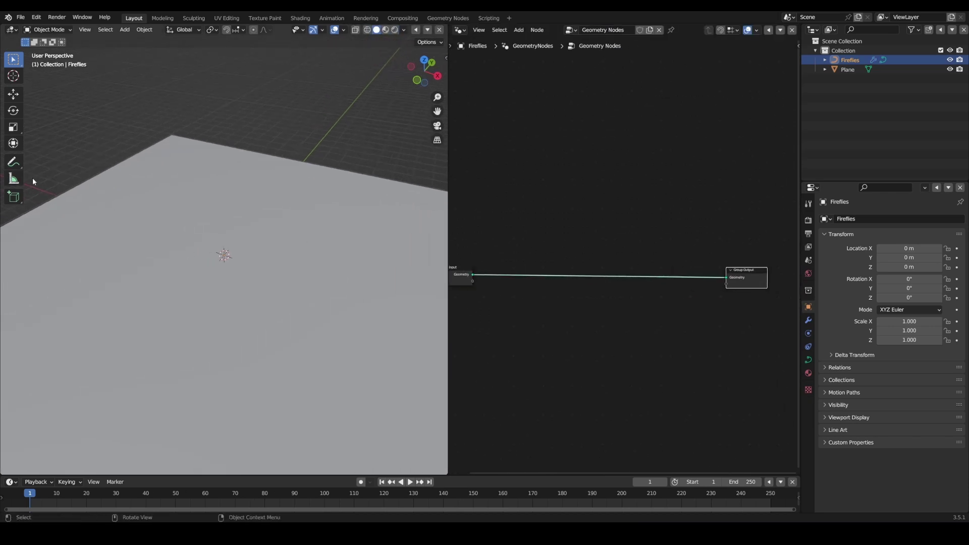
- Enter Edit Mode on the Fireflies curve and activate the Draw tool
key("Tab")
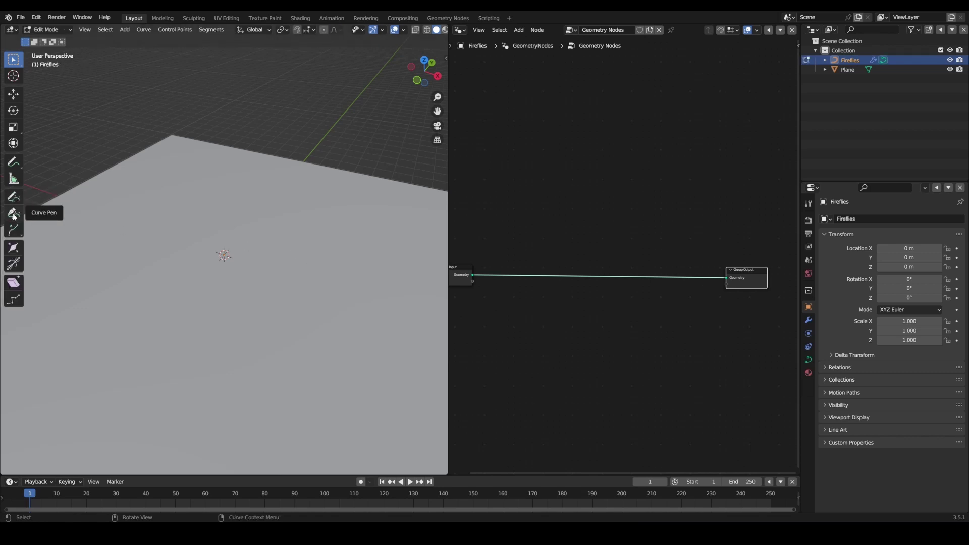
left_click(13, 196)
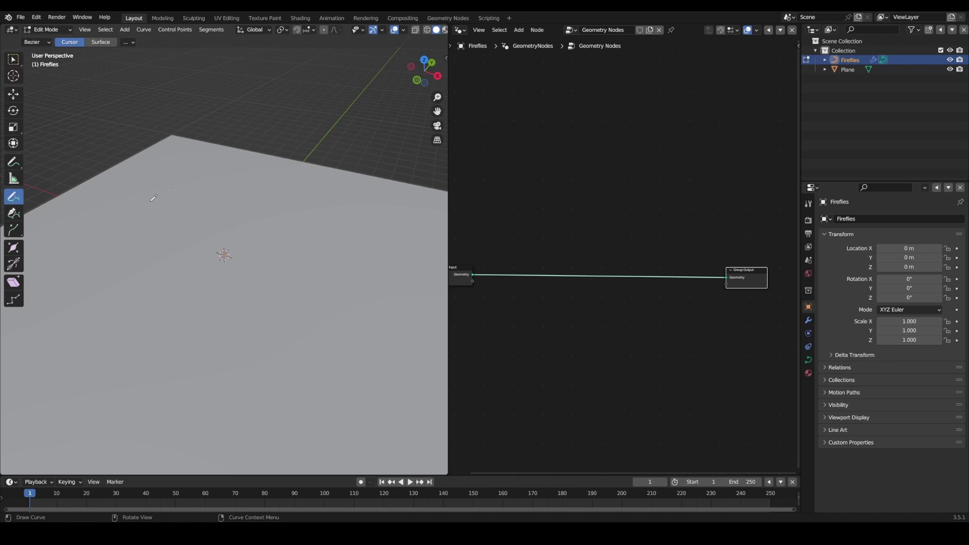
- Try a freehand curve over the plane with the Draw tool's depth on Cursor, and undo it
left_click_drag(355, 329, 356, 328)
mouse_move(390, 303)
middle_mouse_down()
mouse_move(365, 210)
mouse_move(375, 207)
middle_mouse_up()
middle_click_drag(355, 317, 330, 309)
key("ctrl+z")
- Set the Draw tool's depth option to Surface
left_click(98, 45)
middle_click_drag(242, 147, 105, 207)
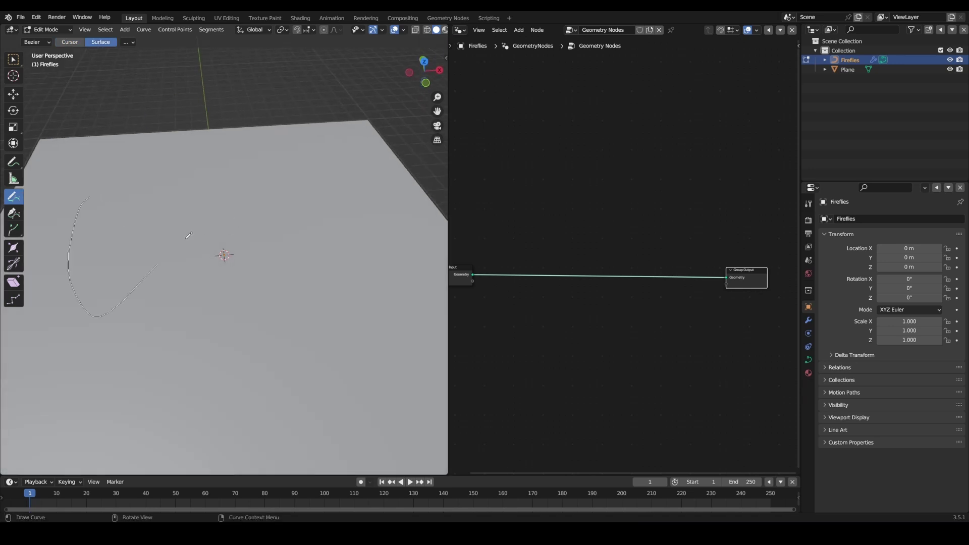
- Try two freehand curves on the plane's surface, undoing each one
left_click_drag(354, 261, 354, 260)
mouse_move(355, 260)
middle_mouse_down()
mouse_move(389, 206)
mouse_move(301, 252)
middle_mouse_up()
key("ctrl+z")
scroll(293, 254, "down", 4)
scroll(212, 274, "up", 2)
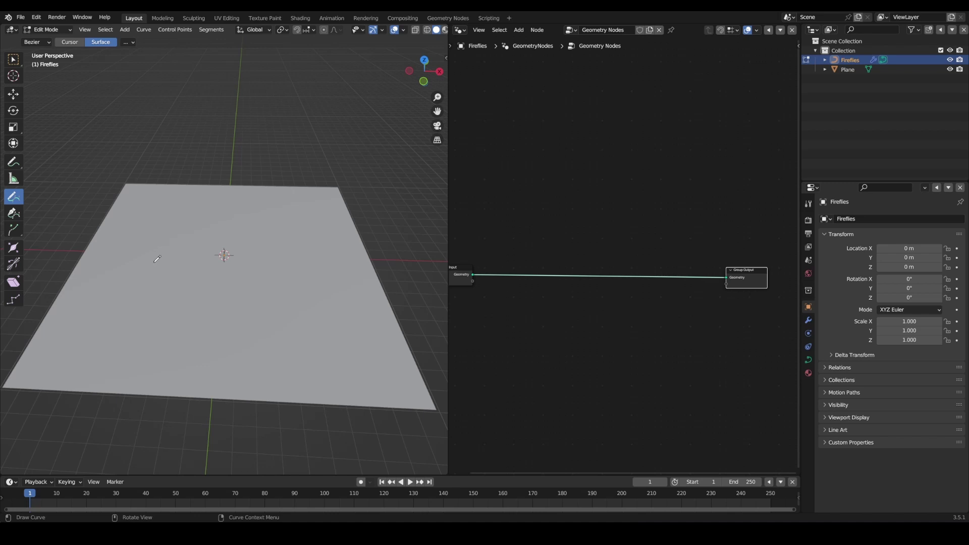
left_click_drag(181, 326, 185, 322)
key("ctrl+z")
- Draw a winding Fireflies curve across the plane's surface and return to Object Mode
left_click_drag(146, 229, 306, 294)
key("Tab")
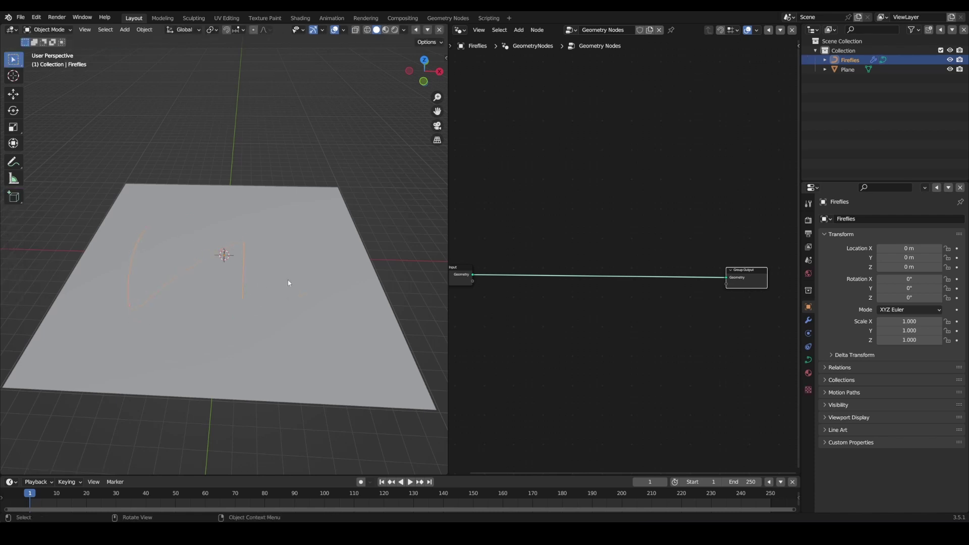
scroll(292, 283, "up", 3)
middle_click_drag(286, 286, 407, 280)
key("Home")
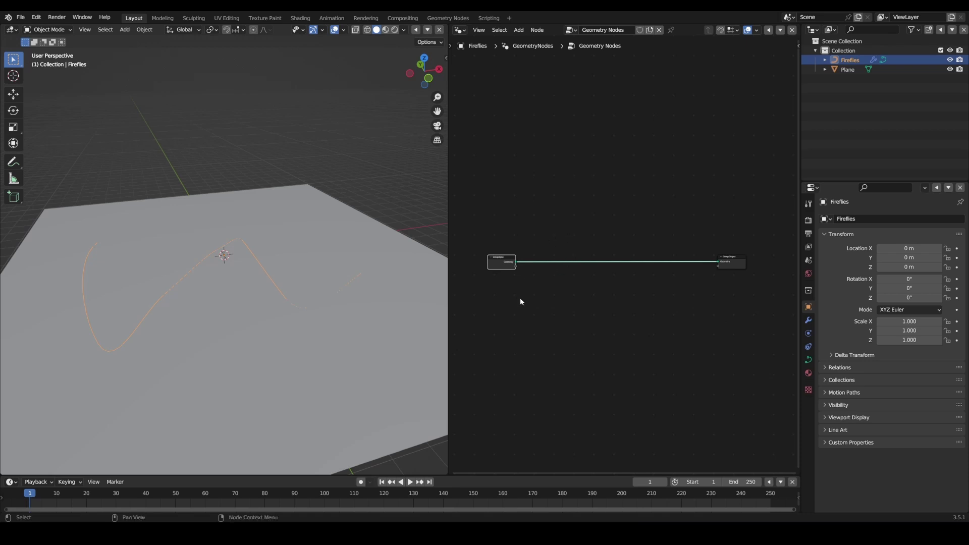
middle_click_drag(559, 297, 631, 320)
scroll(616, 305, "up", 8)
scroll(569, 314, "down", 7)
middle_click_drag(629, 228, 641, 360)
scroll(622, 283, "up", 1)
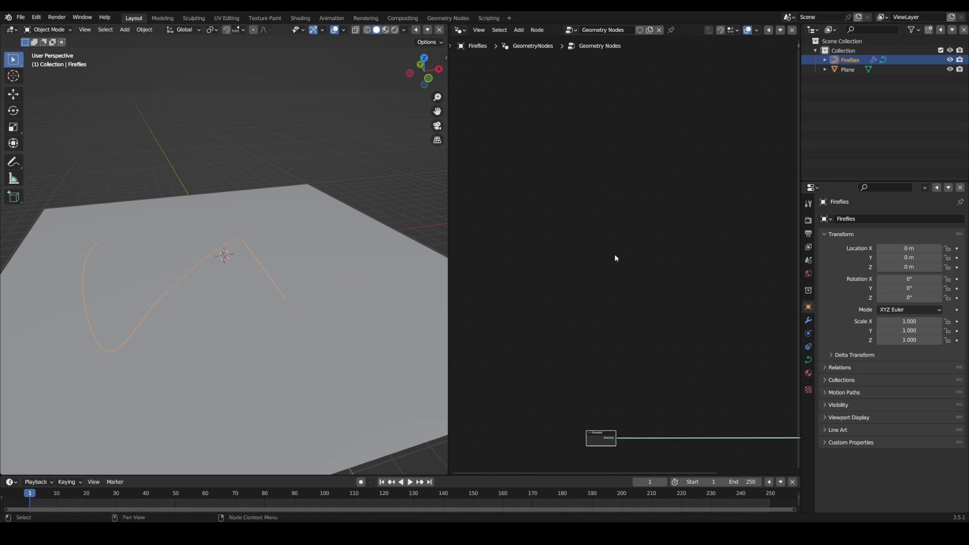
- Add an Ico Sphere node in the empty area above the Group Input node
key("shift+a")
mouse_move(599, 207)
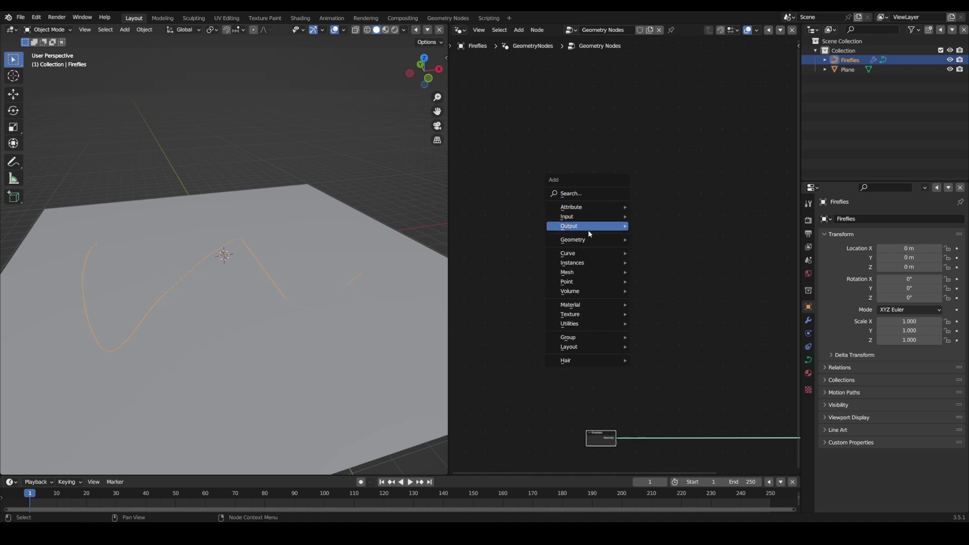
left_click(580, 193)
type("ico")
key("Return")
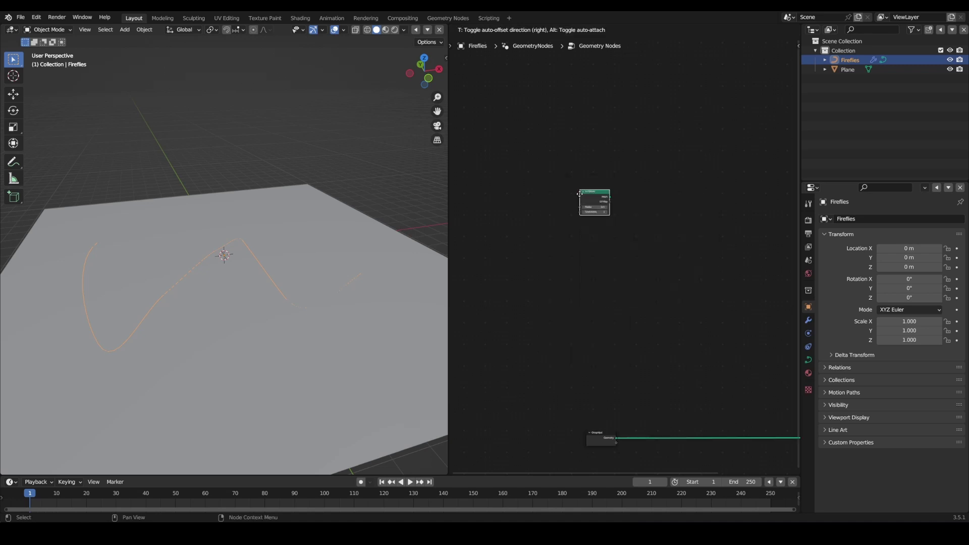
left_click(590, 198)
- Preview the Ico Sphere through a Viewer node and remove both test nodes
left_click(594, 197, "ctrl+shift")
left_click_drag(642, 194, 679, 218)
left_click_drag(639, 197, 706, 207)
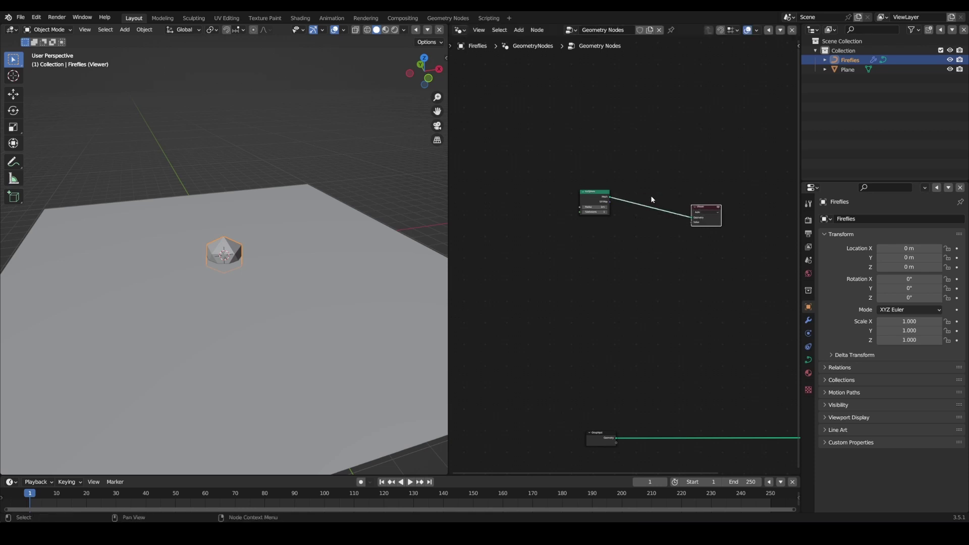
left_click(595, 195, "ctrl+shift")
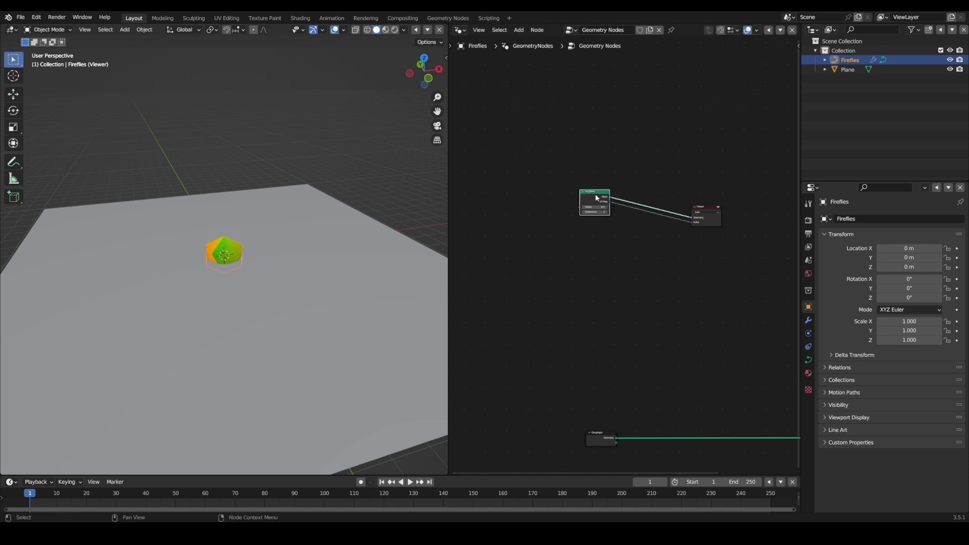
key("ctrl+z")
key("x")
- Add a fresh Ico Sphere node above the Group Input node
key("shift+a")
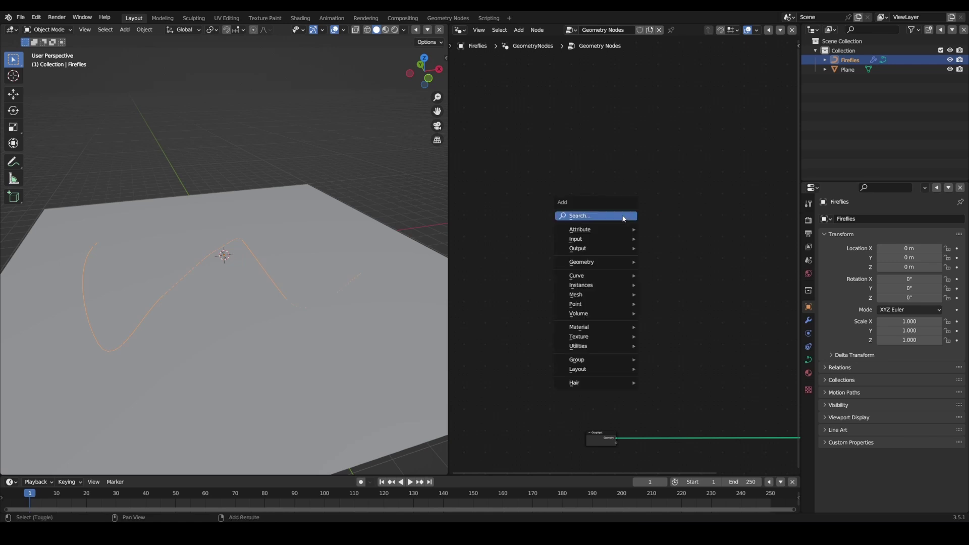
type("ico")
key("Return")
left_click(596, 217)
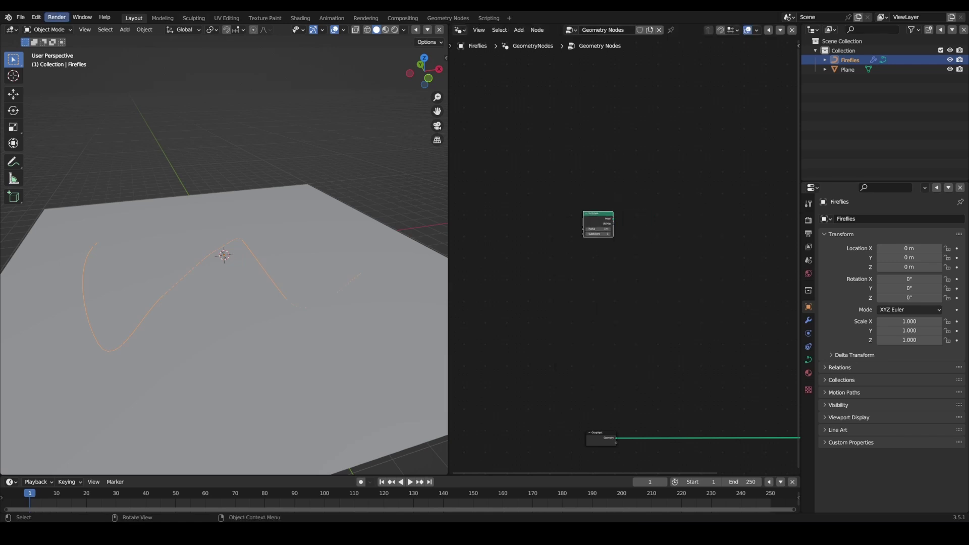
- Search the add-ons in the preferences for "node"
left_click(35, 17)
left_click(35, 150)
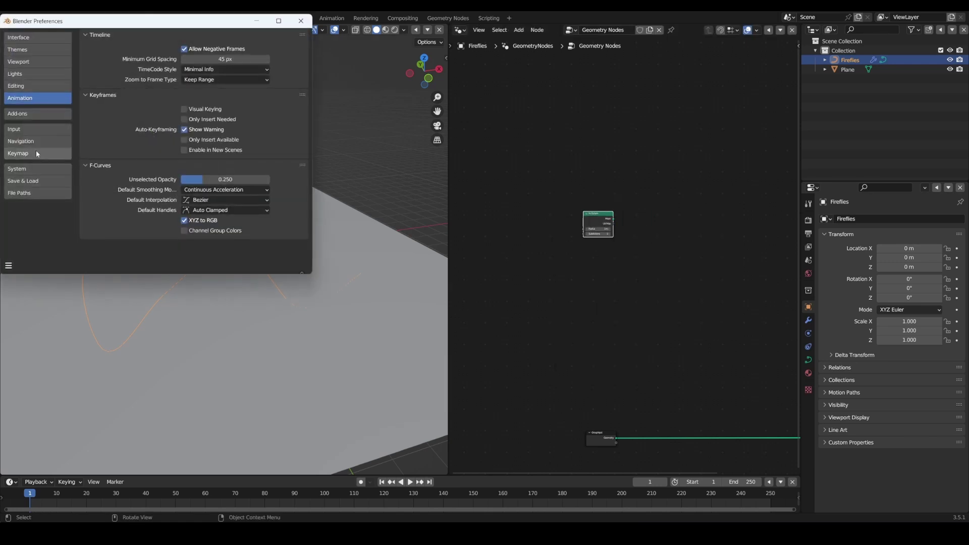
left_click(24, 113)
left_click(301, 21)
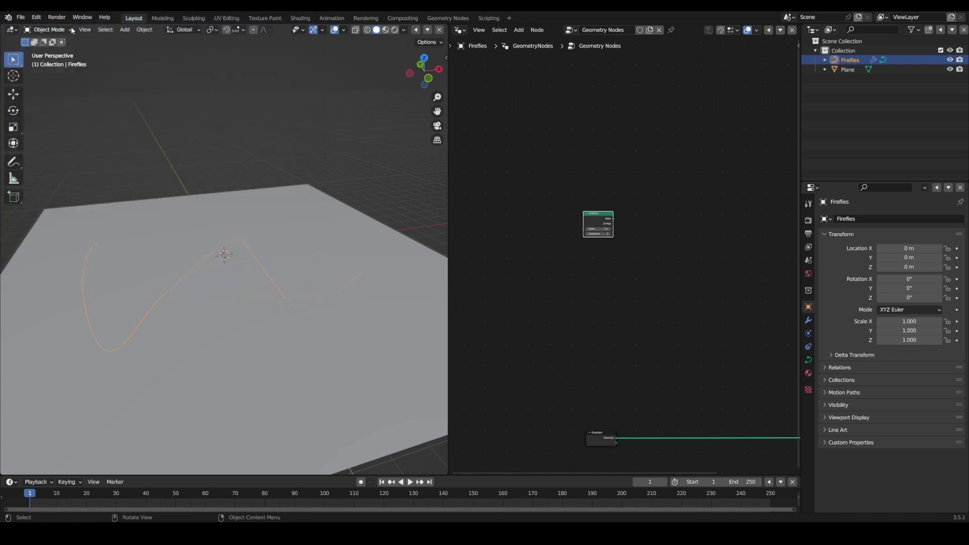
left_click(36, 17)
left_click(36, 150)
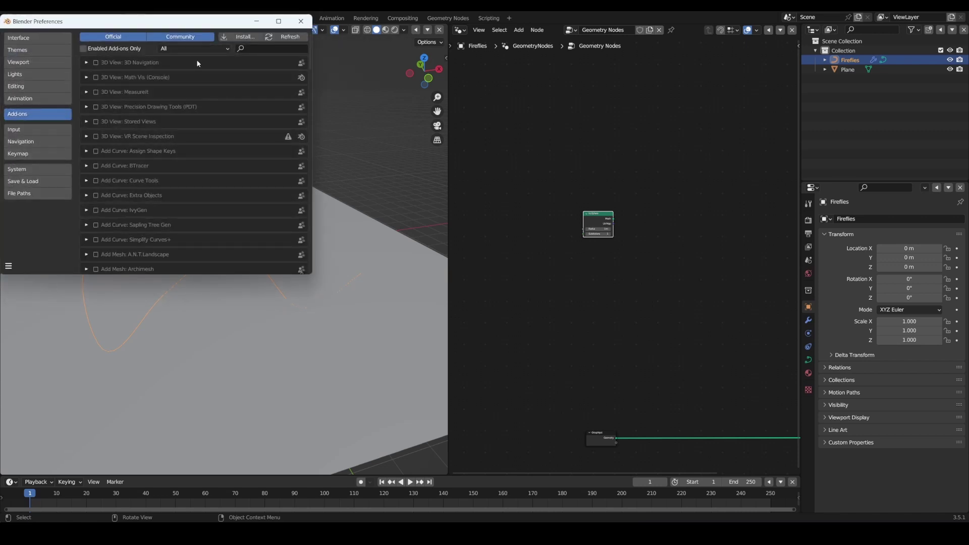
left_click(257, 49)
type("node")
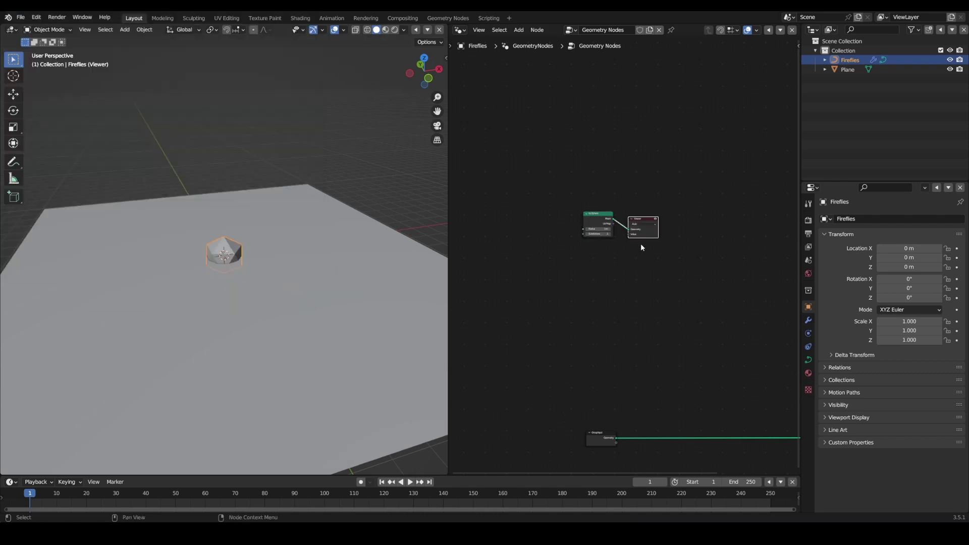
- Spread the Ico Sphere and its connected Viewer node far apart to make room for more nodes between them
middle_click_drag(669, 236, 660, 259)
scroll(608, 269, "up", 7)
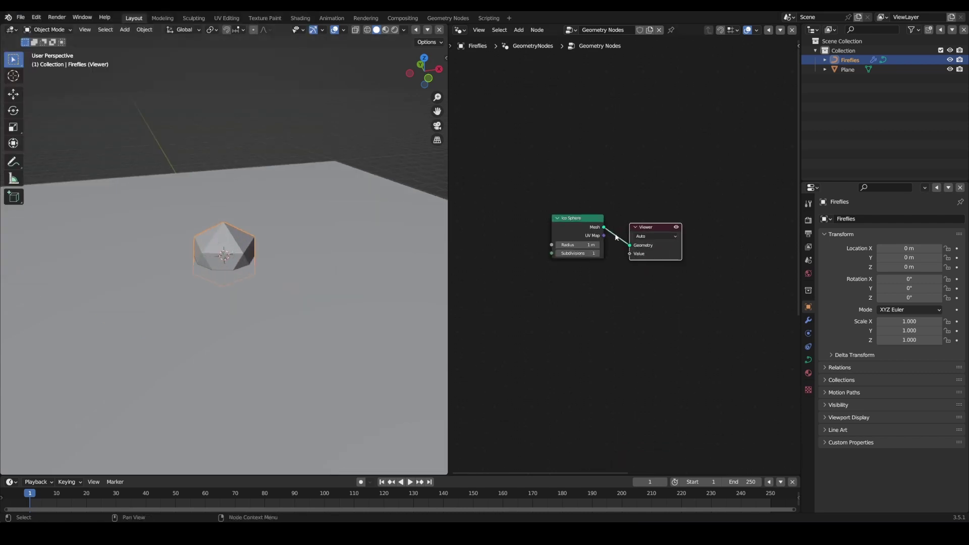
left_click_drag(656, 233, 738, 220)
left_click_drag(569, 235, 492, 232)
left_click_drag(710, 216, 757, 215)
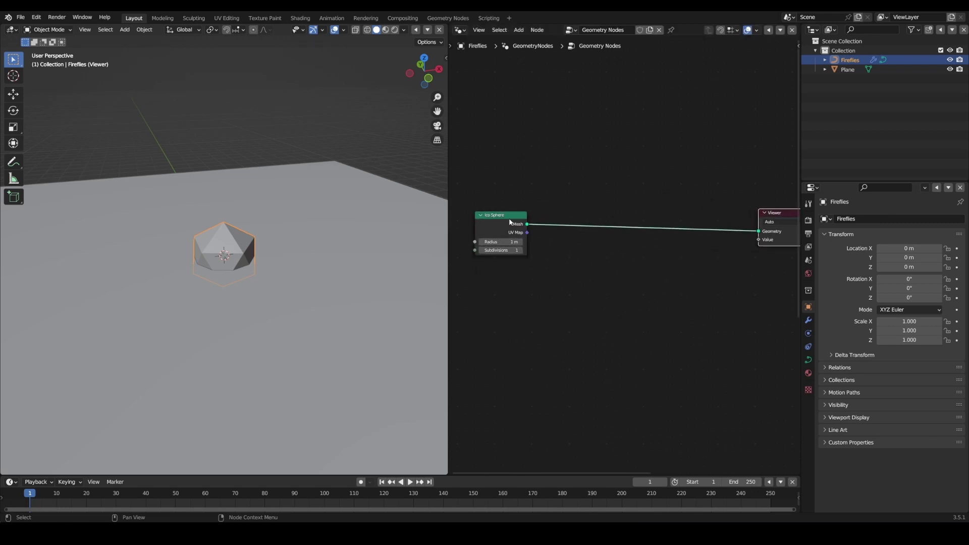
left_click_drag(510, 222, 487, 226)
middle_click_drag(570, 215, 590, 217)
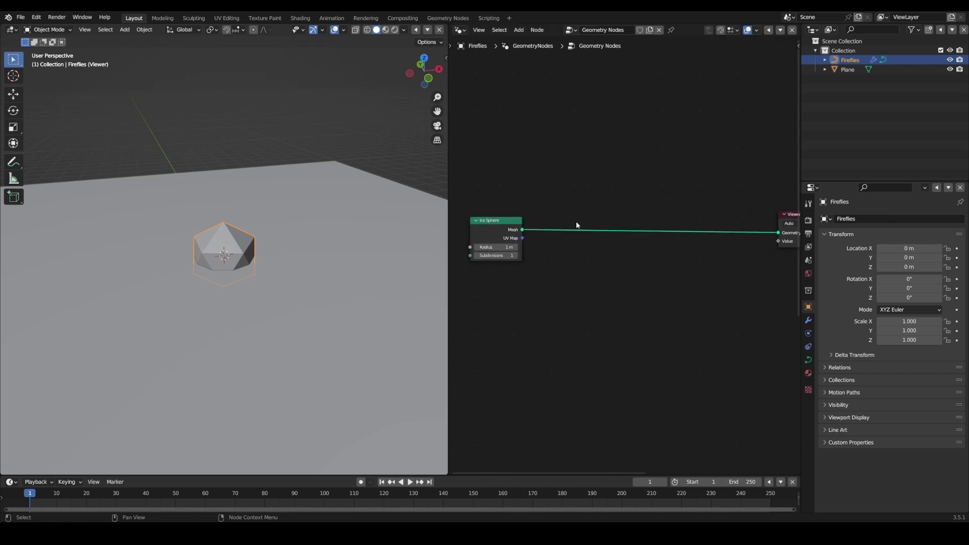
- Insert a Distribute Points on Faces node between the Ico Sphere and the Viewer
key("shift+a")
left_click(577, 193)
type("distrib")
key("Return")
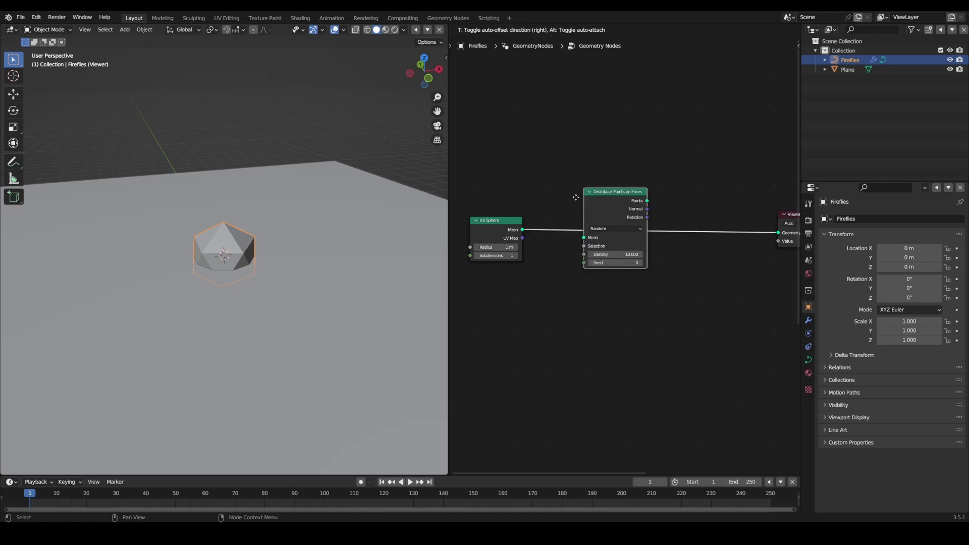
left_click(575, 200)
scroll(233, 256, "up", 8)
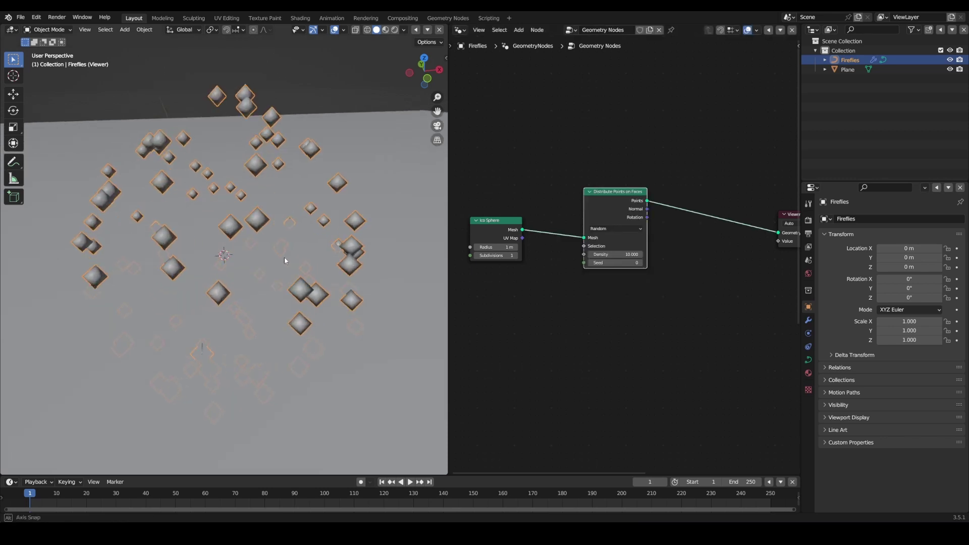
middle_click_drag(281, 261, 258, 262)
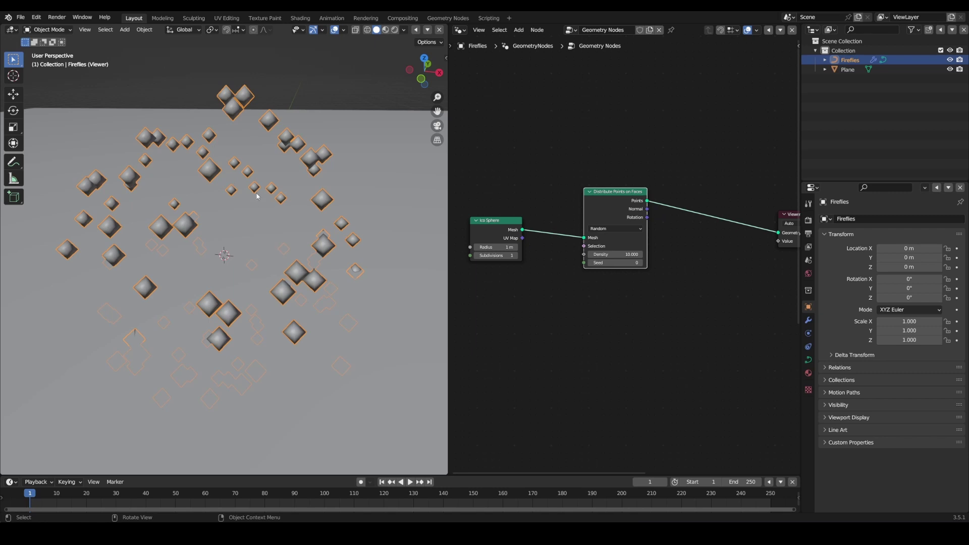
- Compare the distributed points in Rendered and Solid viewport shading and check the render engine setting
key("z")
left_click(263, 91)
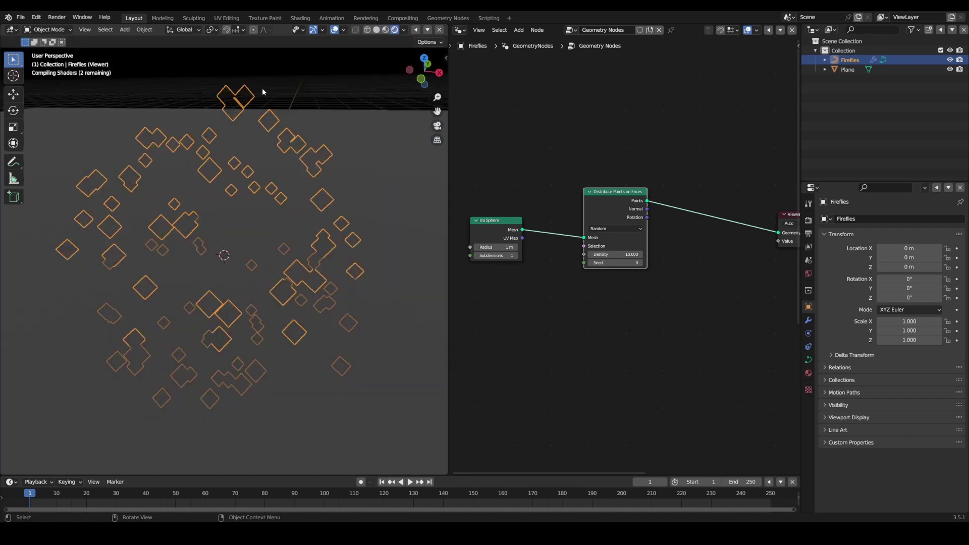
left_click(808, 220)
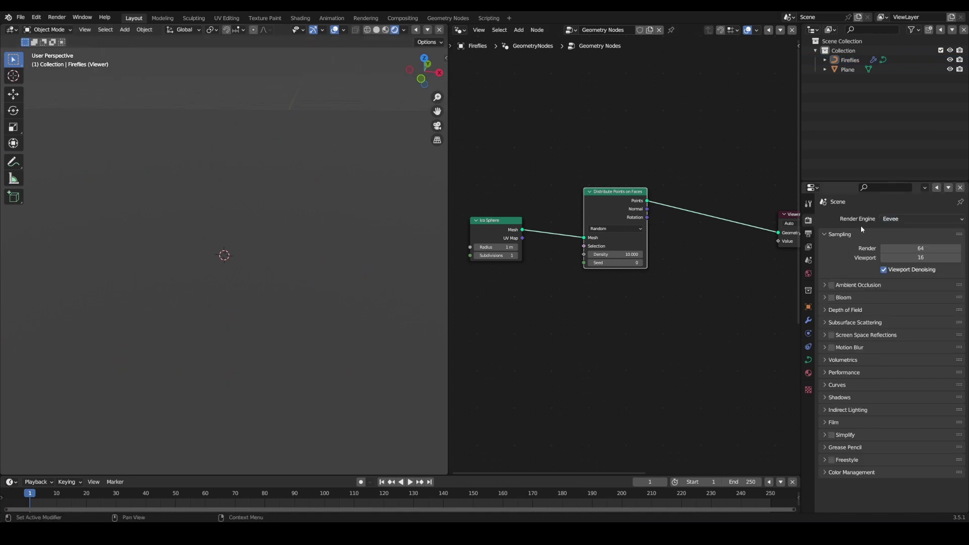
mouse_move(180, 208)
middle_mouse_down()
mouse_move(222, 183)
mouse_move(232, 195)
mouse_move(217, 194)
mouse_move(235, 197)
middle_mouse_up()
key("z")
left_click(323, 210)
middle_click_drag(331, 219, 324, 235)
key("z")
left_click(322, 303)
middle_click_drag(322, 303, 339, 241)
scroll(279, 185, "up", 2)
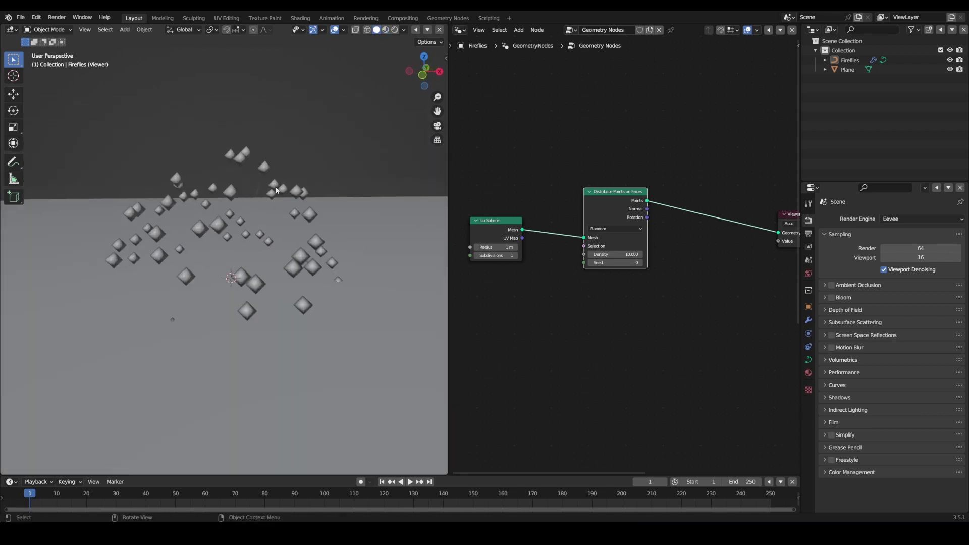
left_click(276, 190)
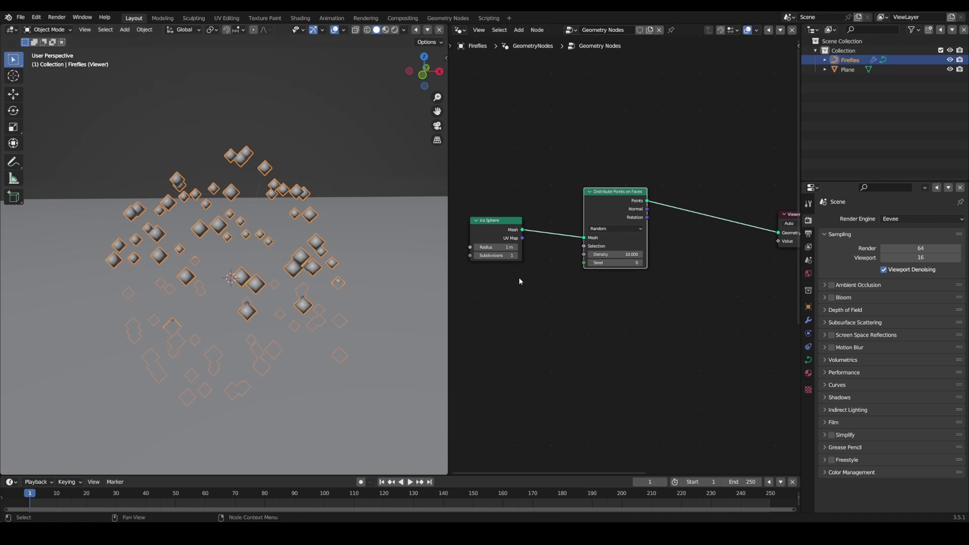
- Insert an Instance on Points node between Distribute Points on Faces and the Viewer
middle_click_drag(685, 295, 523, 303)
key("shift+a")
type("Ins")
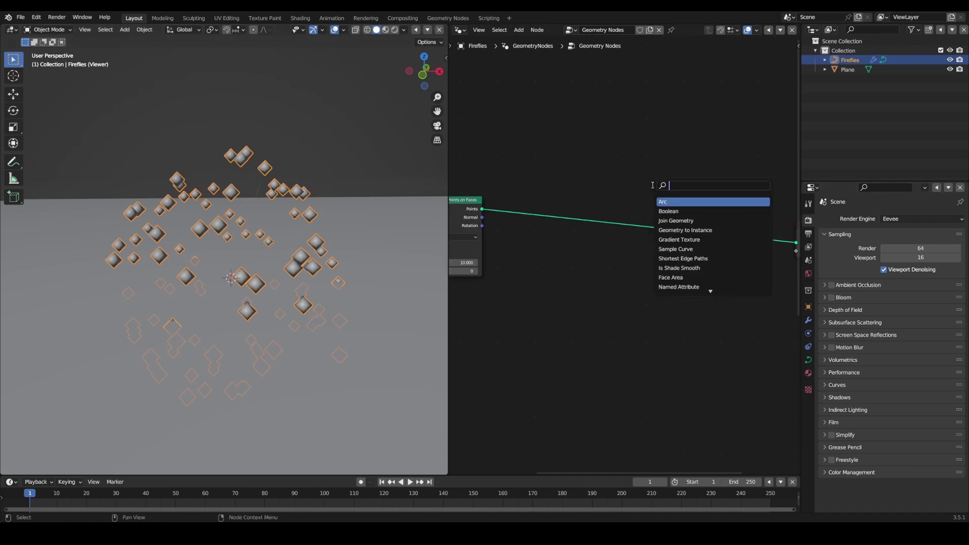
type("tan")
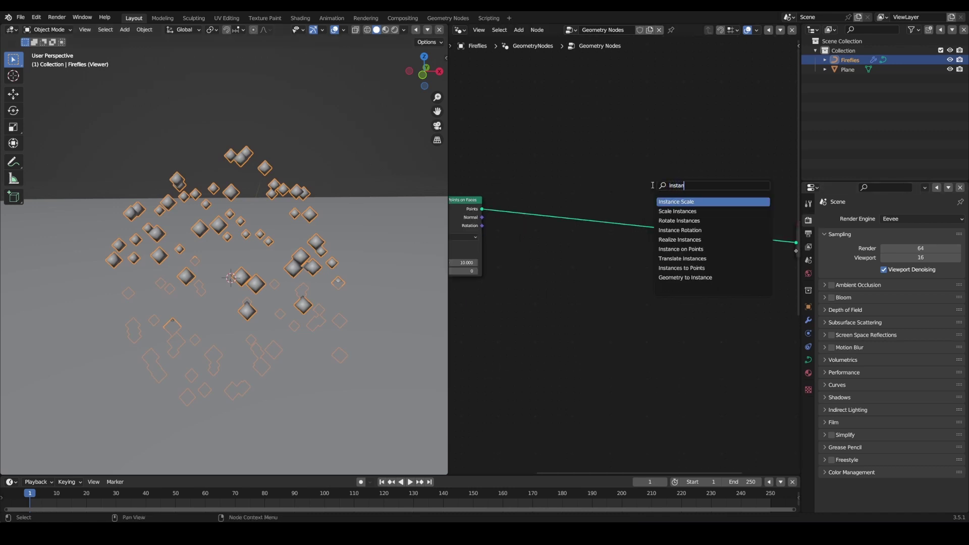
type("ce on")
key("Return")
left_click(652, 186)
- Duplicate the Ico Sphere node and connect the copy's Mesh output to the Instance input of Instance on Points
middle_click_drag(496, 215, 553, 220)
scroll(576, 247, "down", 2)
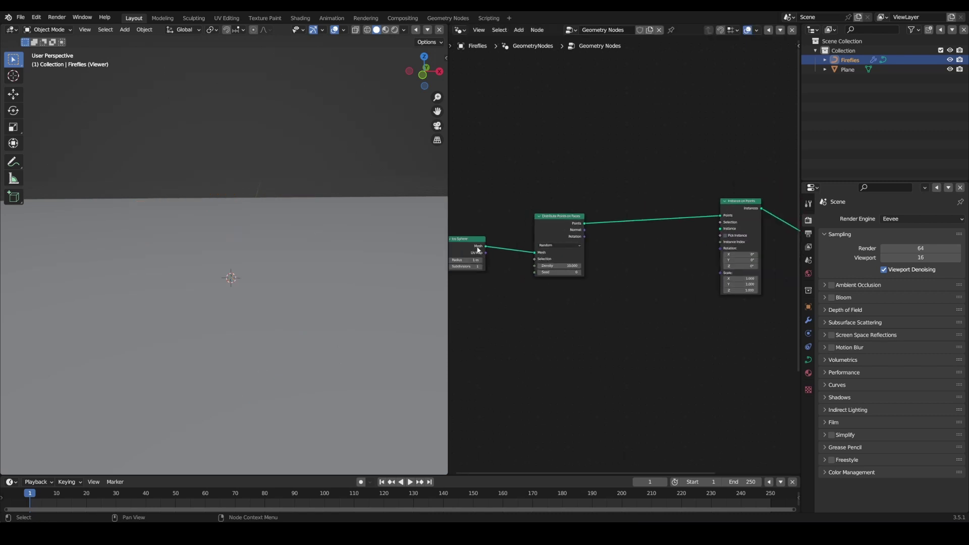
key("shift+d")
left_click(662, 321)
middle_click_drag(572, 318, 645, 323)
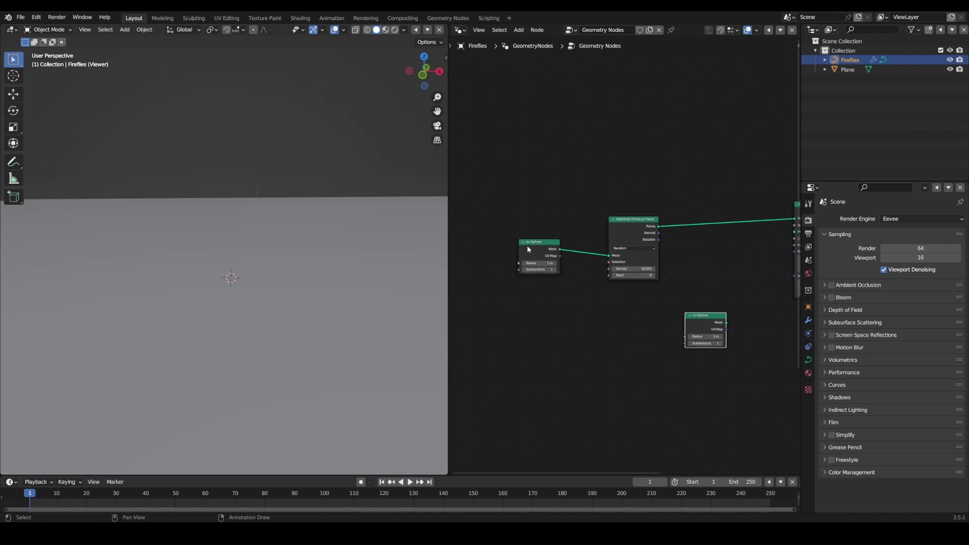
mouse_move(522, 243)
left_mouse_down()
mouse_move(535, 228)
mouse_move(525, 239)
left_mouse_up()
middle_click_drag(675, 276, 550, 245)
scroll(550, 245, "up", 3)
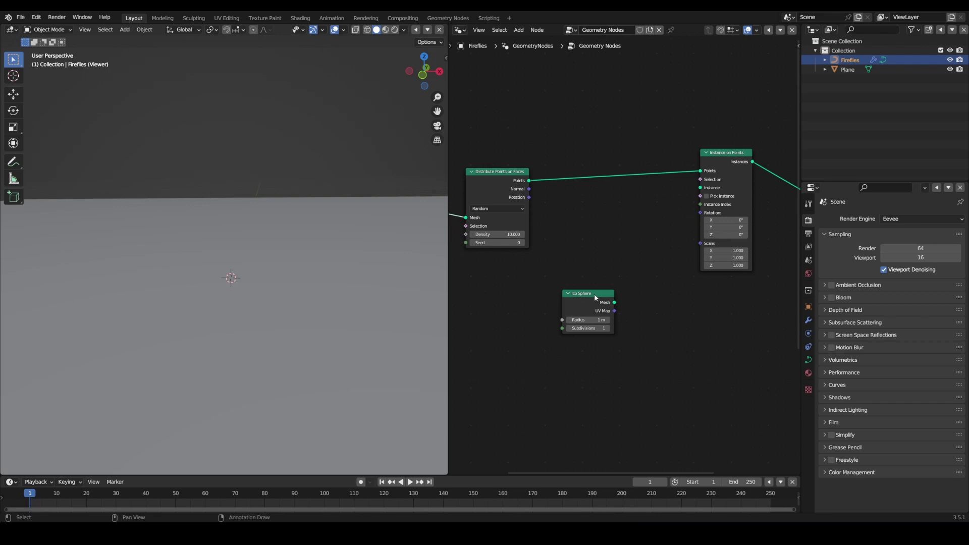
left_click_drag(614, 303, 700, 193)
left_click_drag(614, 303, 700, 192)
scroll(333, 261, "down", 4)
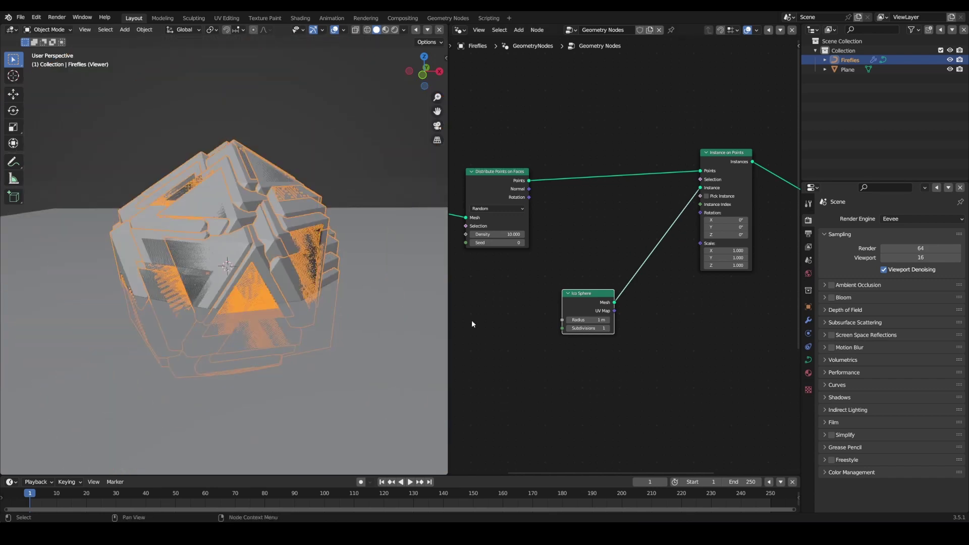
- Place the second Ico Sphere beside Distribute Points on Faces and set the instance scale to 0.030 on all axes
left_click_drag(573, 305, 582, 212)
mouse_move(726, 251)
left_mouse_down()
mouse_move(725, 265)
mouse_move(618, 265)
mouse_move(714, 251)
left_mouse_up()
scroll(181, 239, "up", 2)
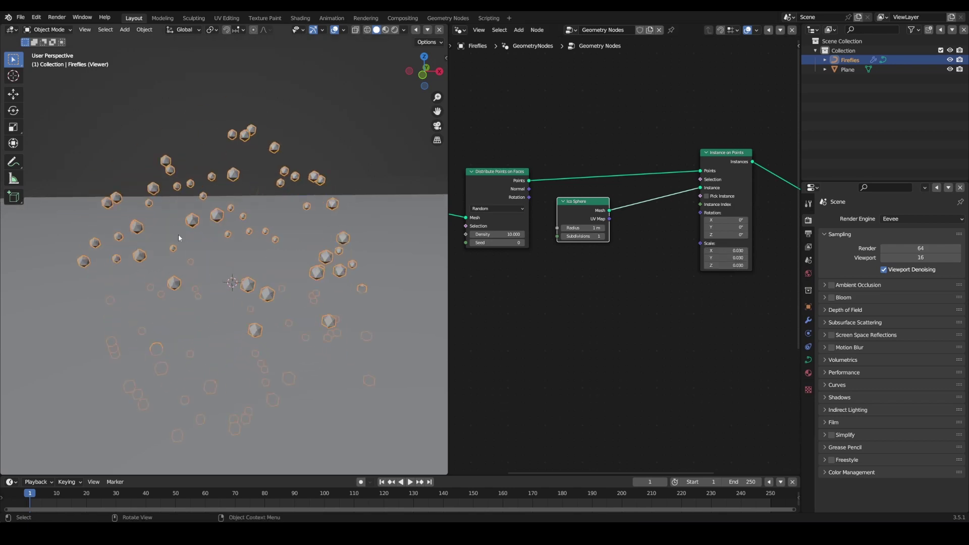
- Add a Random Value node and connect its Value output to the Scale input of Instance on Points
left_click(622, 271)
key("shift+a")
type("random")
key("Return")
left_click(622, 267)
left_click_drag(675, 272, 700, 245)
- Set the Random Value node's Min to 0.010 and Max to 0.030
left_click(646, 292)
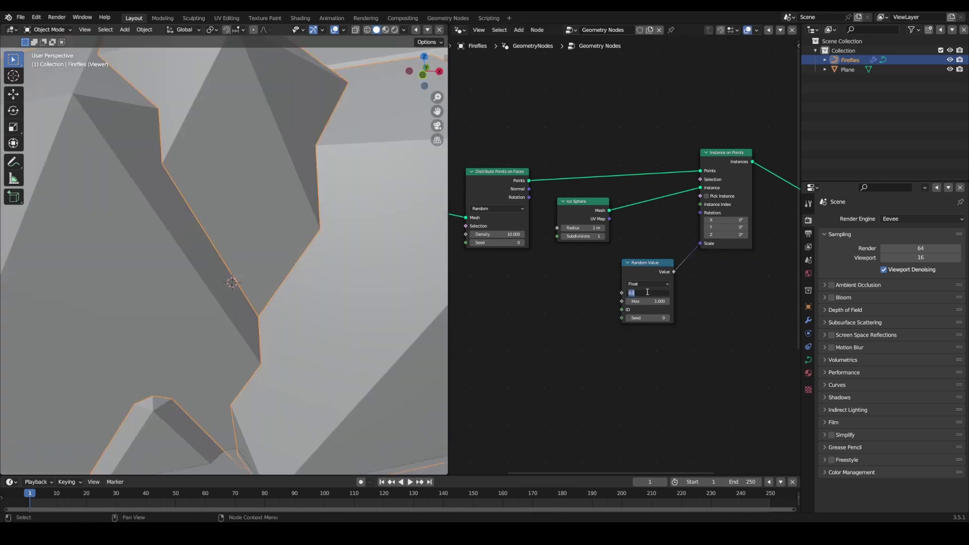
key("Return")
left_click(646, 301)
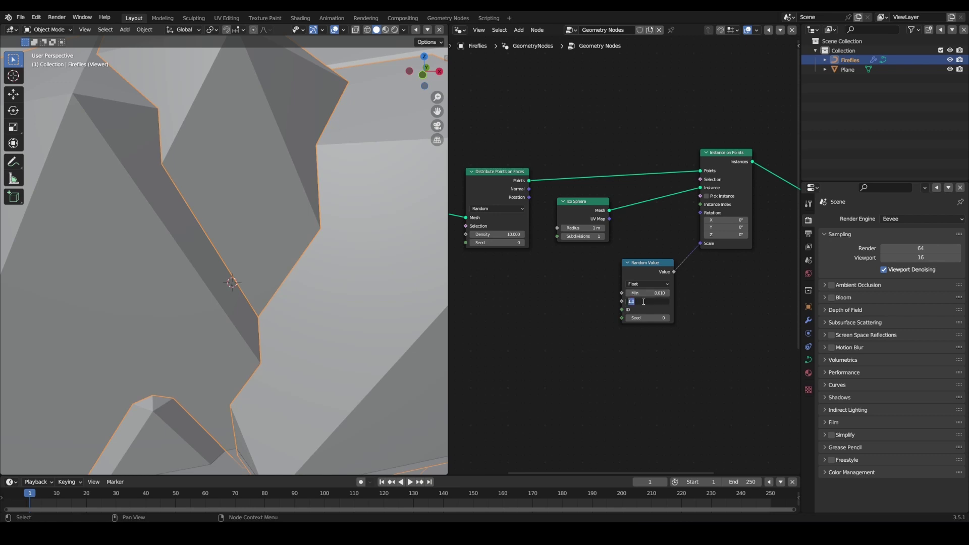
type("0.03")
key("Return")
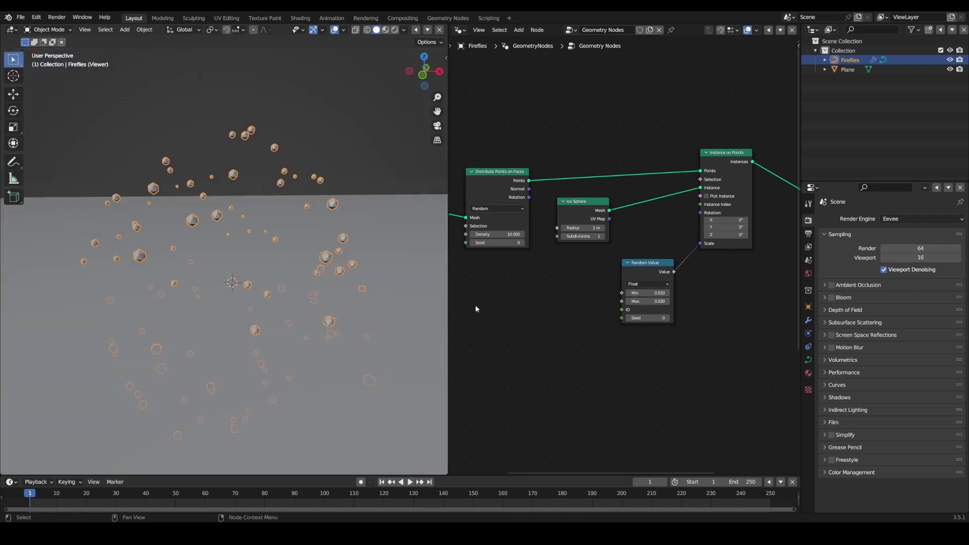
middle_click_drag(350, 268, 293, 232)
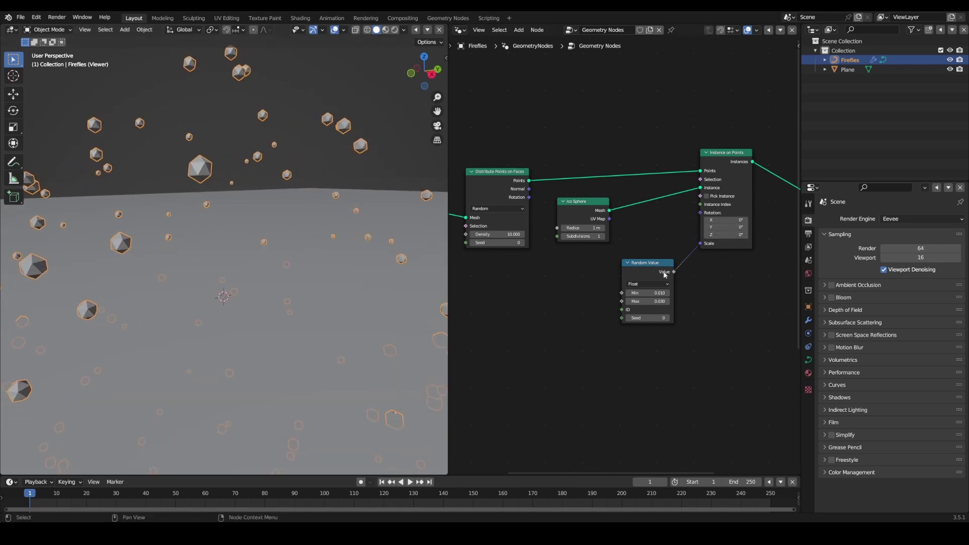
- Duplicate the Random Value node, connect the copy to the Rotation input of Instance on Points, and raise its Max value
left_click_drag(639, 278, 677, 242)
left_click_drag(644, 263, 633, 329)
key("shift+d")
left_click(635, 243)
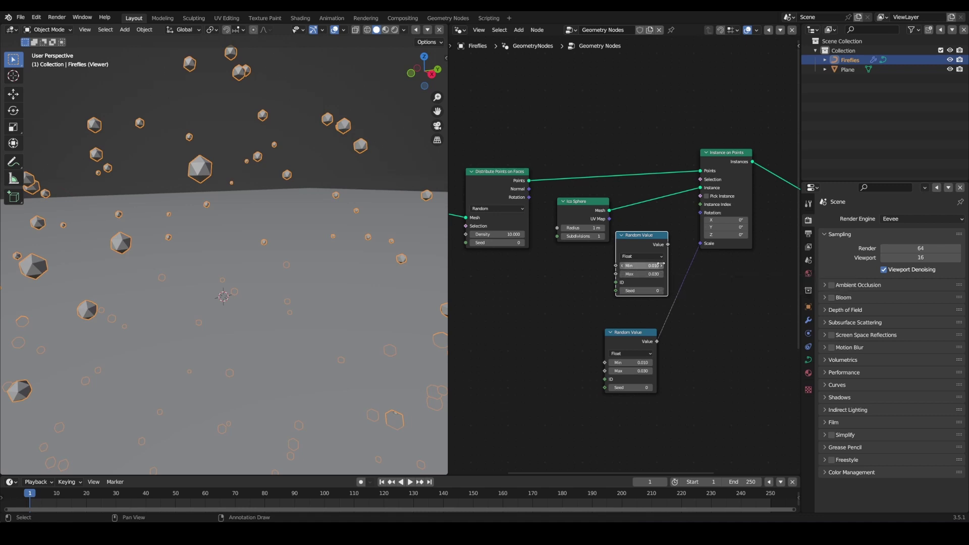
left_click_drag(667, 245, 700, 213)
left_click_drag(643, 273, 666, 274)
scroll(643, 273, "down", 5)
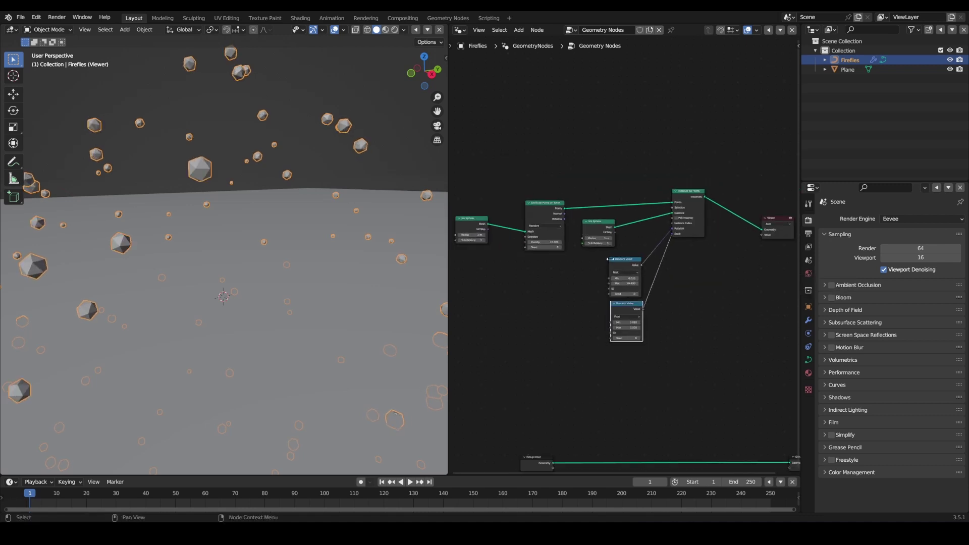
scroll(631, 285, "down", 4)
- Play the animation briefly to check the instances, stop it and return to the first frame
middle_click_drag(293, 262, 310, 269)
left_click(410, 482)
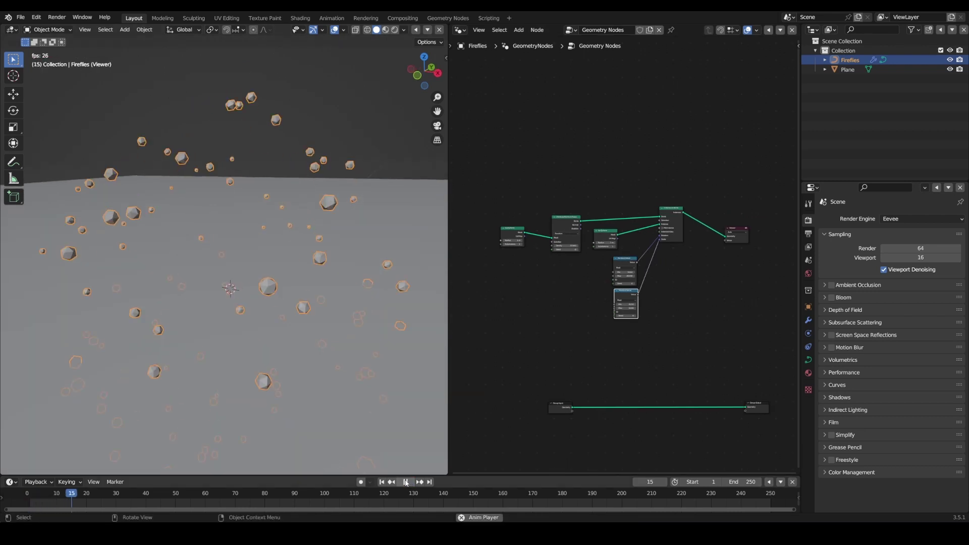
left_click(409, 481)
left_click(382, 482)
- Shift the instancing nodes aside and insert a Set Position node between Distribute Points on Faces and Instance on Points
left_click_drag(604, 236, 627, 236)
left_click_drag(753, 331, 637, 166)
key("shift+a")
type("set pos")
key("Return")
left_click(637, 221)
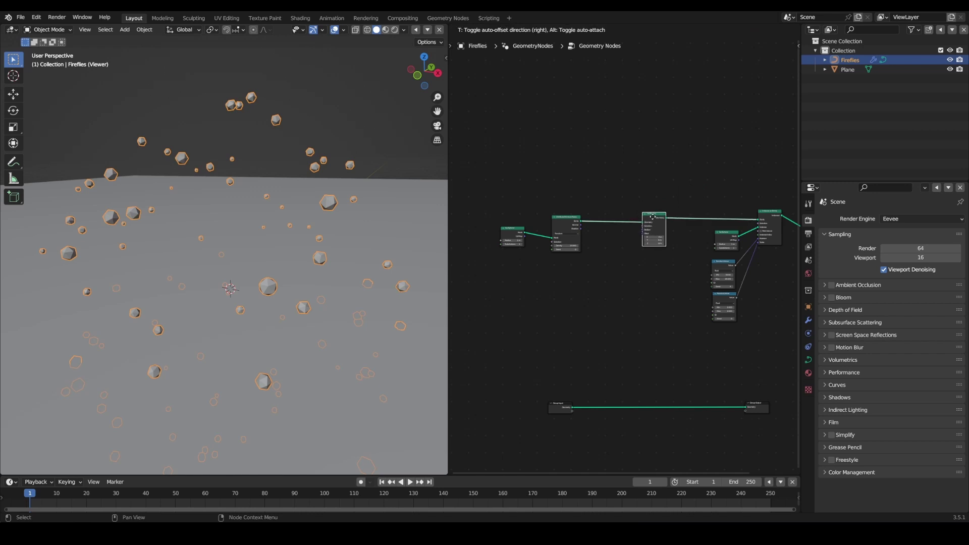
- Add a Noise Texture node below Distribute Points on Faces and switch it to 4D
scroll(613, 232, "up", 3)
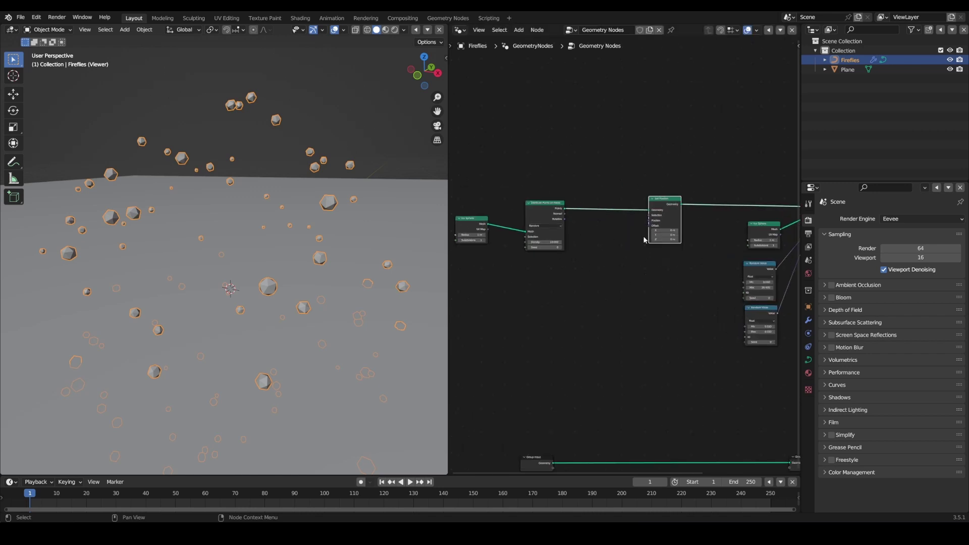
scroll(609, 231, "up", 2)
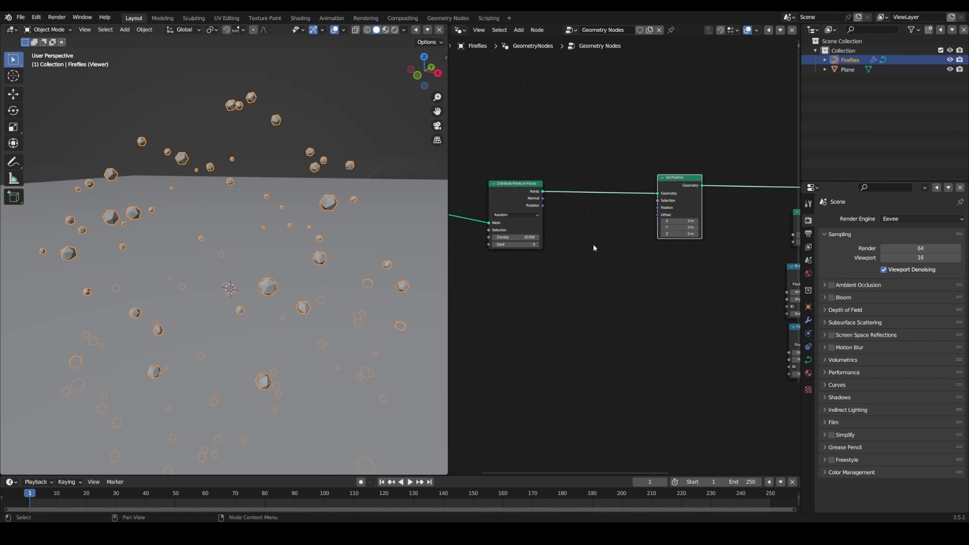
middle_click_drag(580, 238, 662, 237)
key("shift+a")
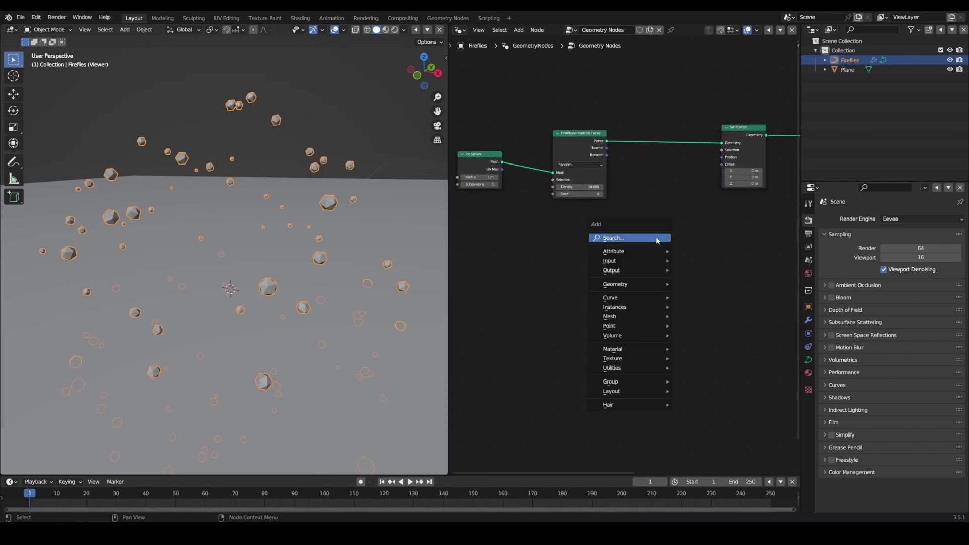
left_click(657, 237)
type("nois")
key("Return")
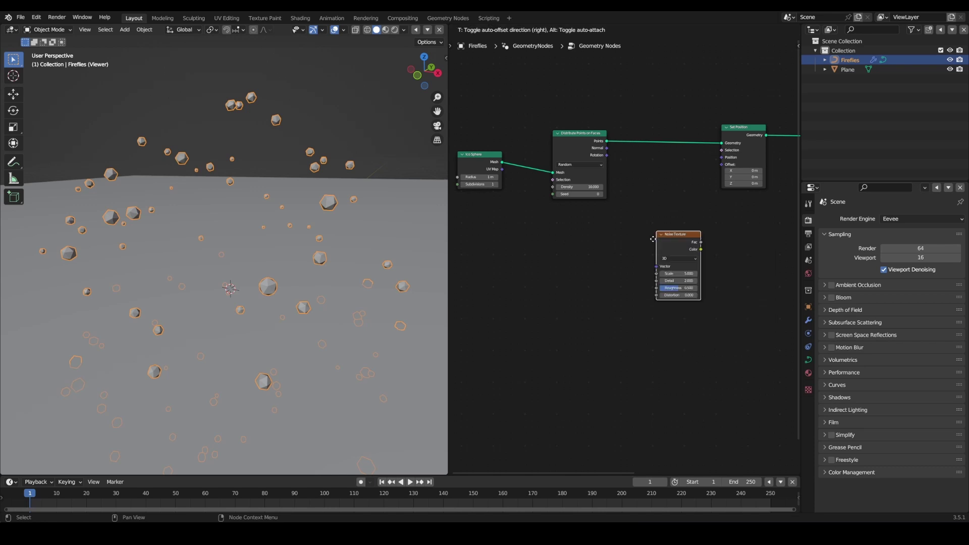
left_click(554, 232)
left_click(565, 250)
left_click(569, 259)
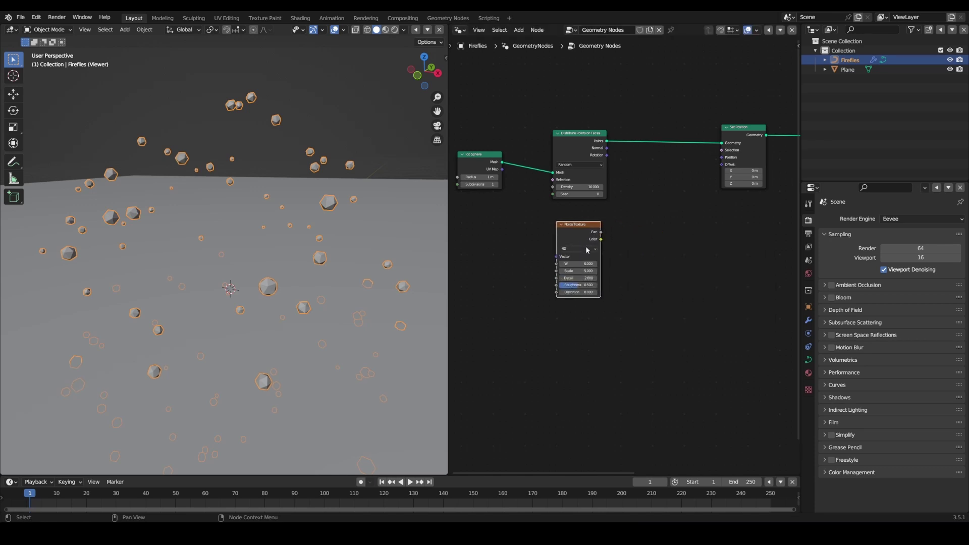
- Connect the Noise Texture's Color output to the Offset input of Set Position
scroll(594, 244, "up", 2)
left_click_drag(575, 237, 740, 134)
scroll(354, 250, "down", 3)
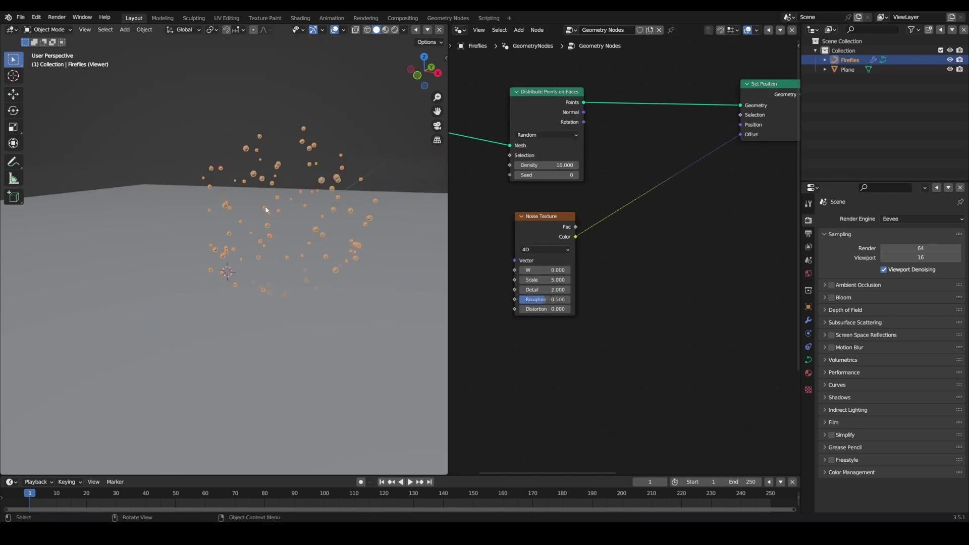
middle_click_drag(269, 210, 205, 235)
middle_click_drag(341, 228, 341, 250)
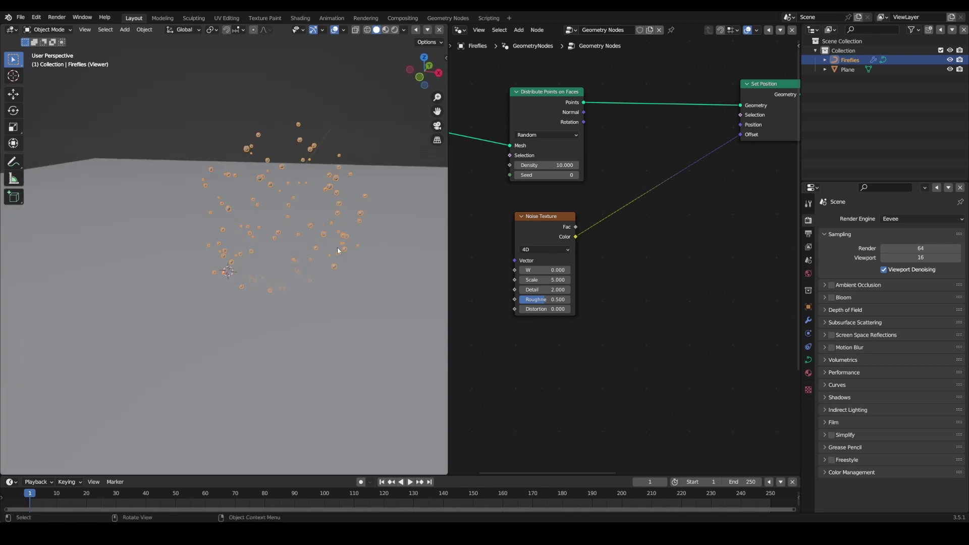
- Cut the link from Noise Texture to Offset and reconnect it to compare the positions of the instances
right_click_drag(619, 199, 610, 225, "ctrl")
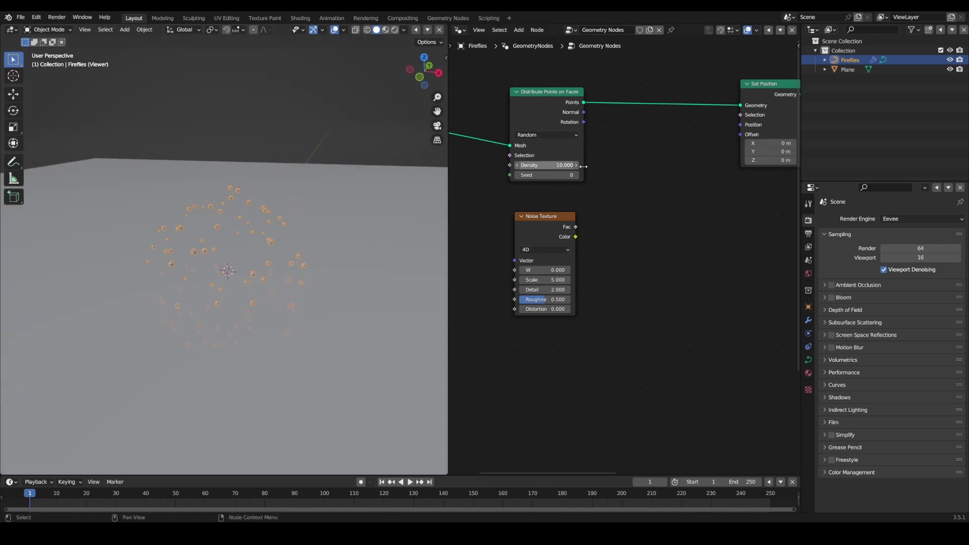
left_click_drag(575, 236, 740, 134)
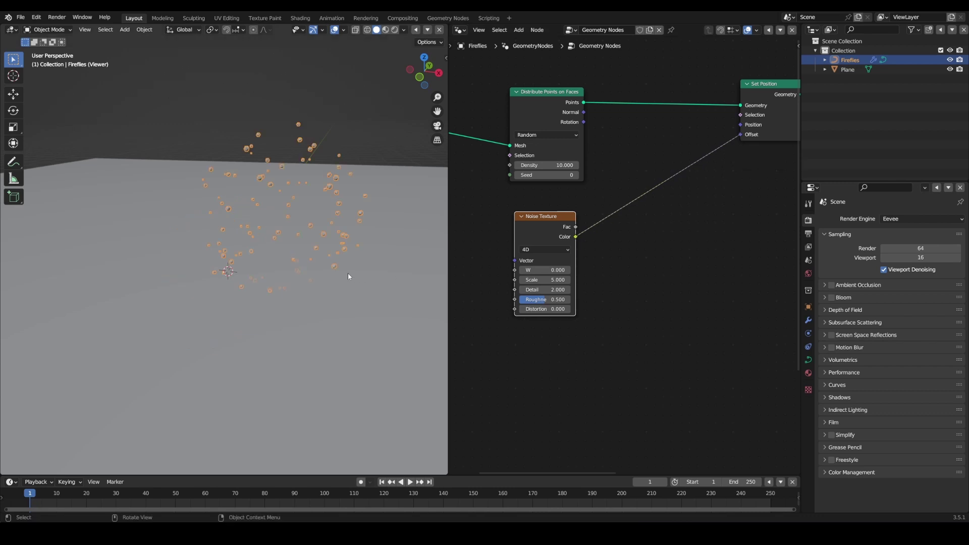
mouse_move(544, 280)
left_mouse_down()
mouse_move(553, 279)
mouse_move(544, 279)
left_mouse_up()
- View the instances in wireframe from the top, and compare their position with the noise link undone and reconnected
scroll(299, 272, "down", 2)
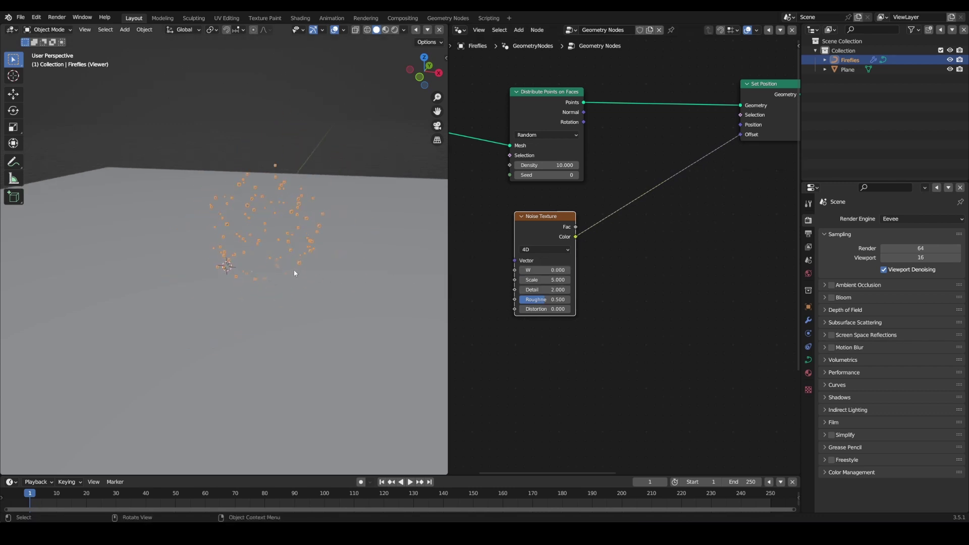
middle_click_drag(295, 269, 290, 328)
scroll(288, 313, "down", 4)
key("z")
mouse_move(274, 292)
middle_mouse_down()
mouse_move(273, 320)
mouse_move(270, 308)
middle_mouse_up()
scroll(271, 308, "up", 3)
key("KP_7")
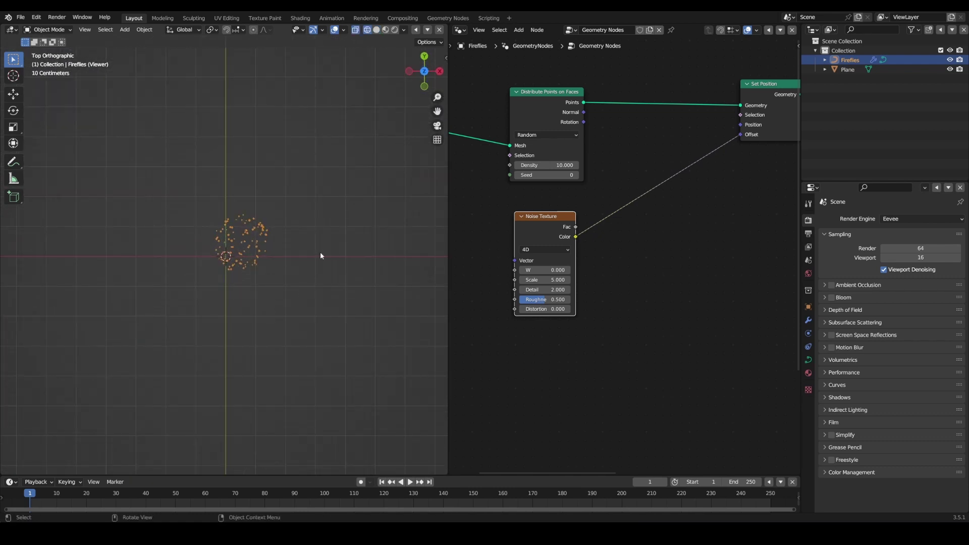
key("ctrl+z")
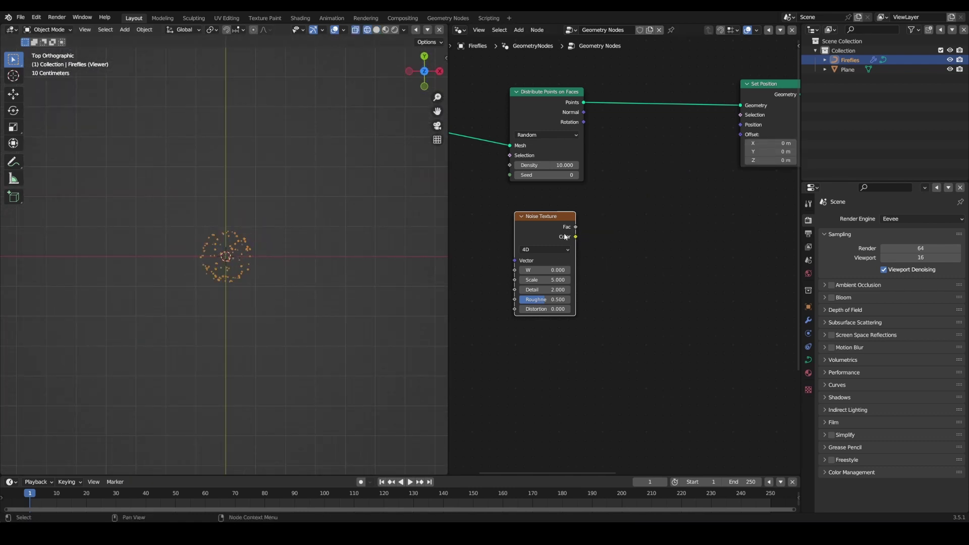
left_click_drag(575, 237, 740, 134)
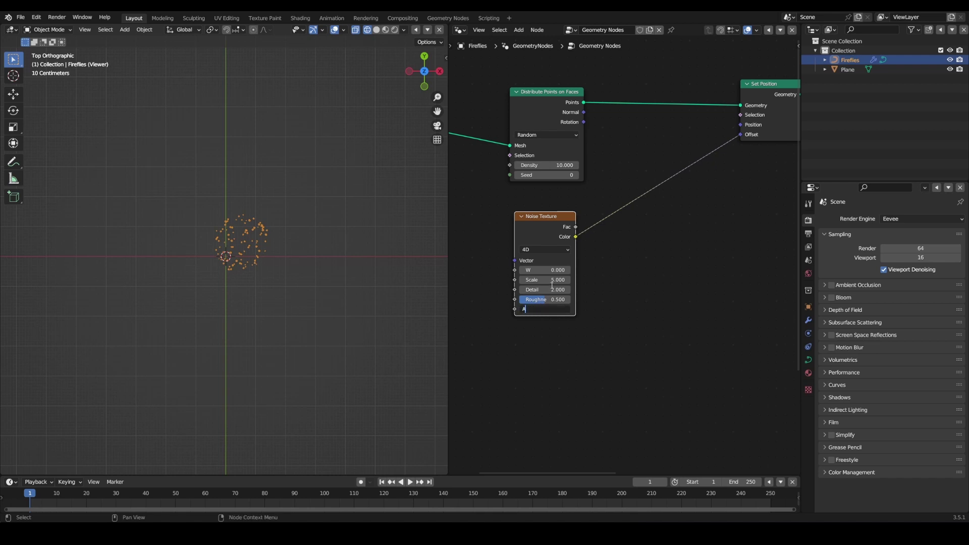
- Insert a Vector Math node set to Add on the link between Noise Texture and Set Position
key("shift+a")
type("v")
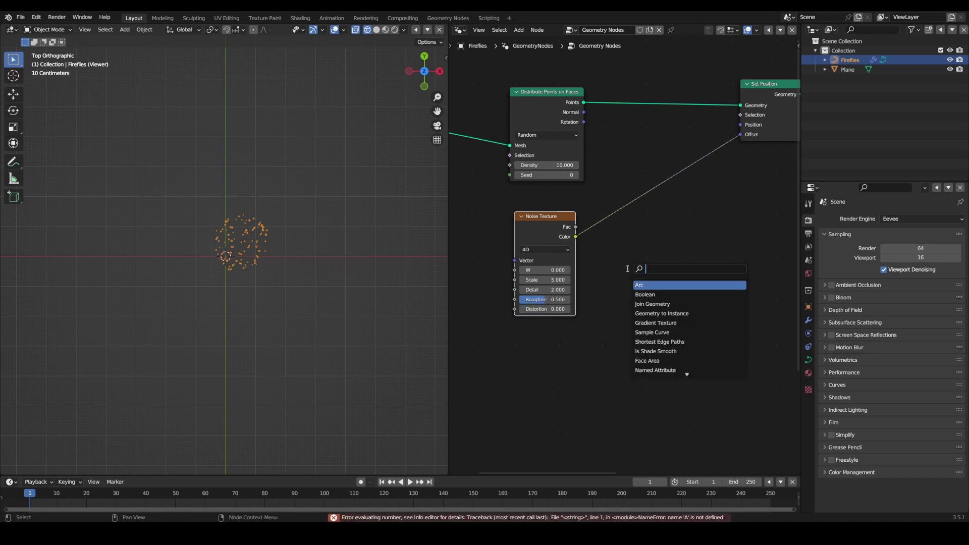
type("ector add")
key("Return")
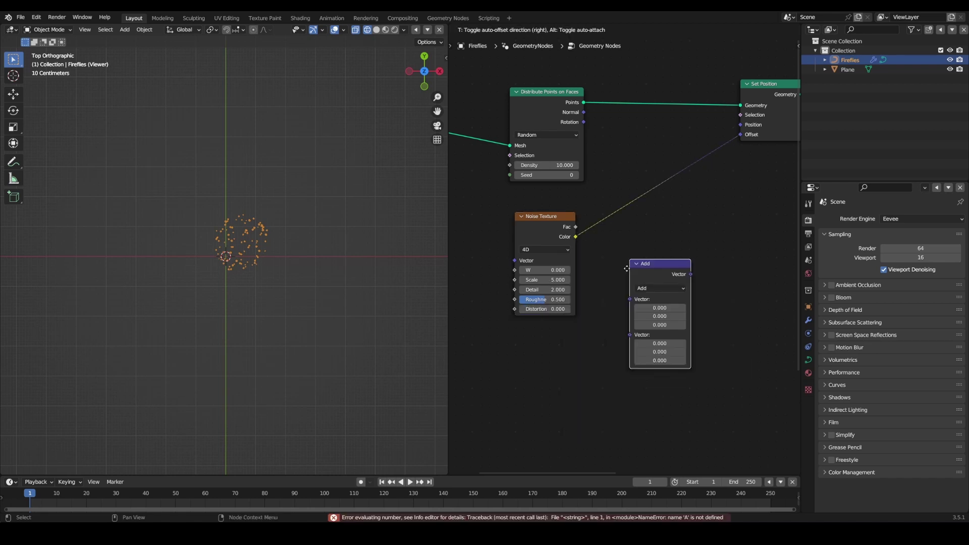
left_click(611, 181)
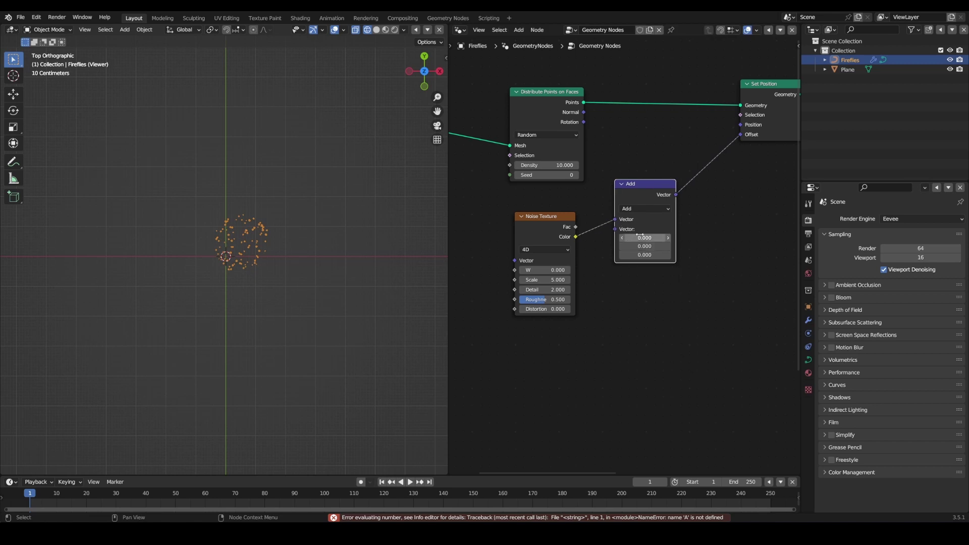
- Set all three components of the Add node's second vector to -0.5
left_click_drag(640, 235, 640, 255)
type("-0.5")
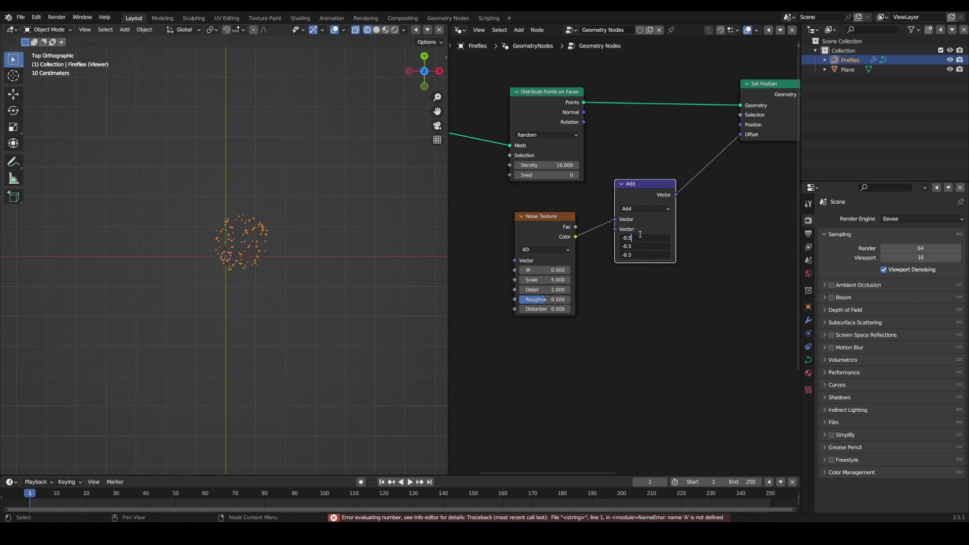
type("-0.5")
key("Return")
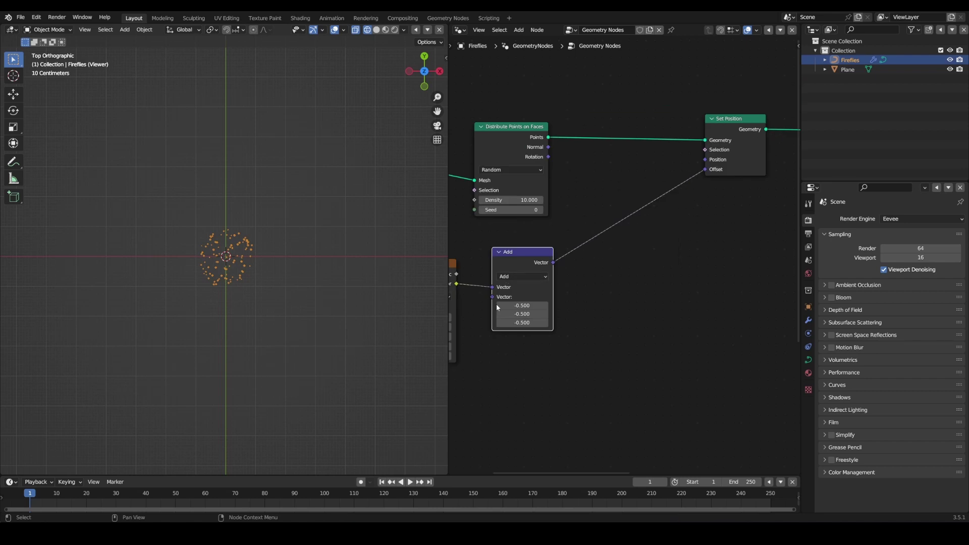
- Try varying the Noise Texture's W value to preview the movement of the points, undoing each change
scroll(605, 311, "down", 2)
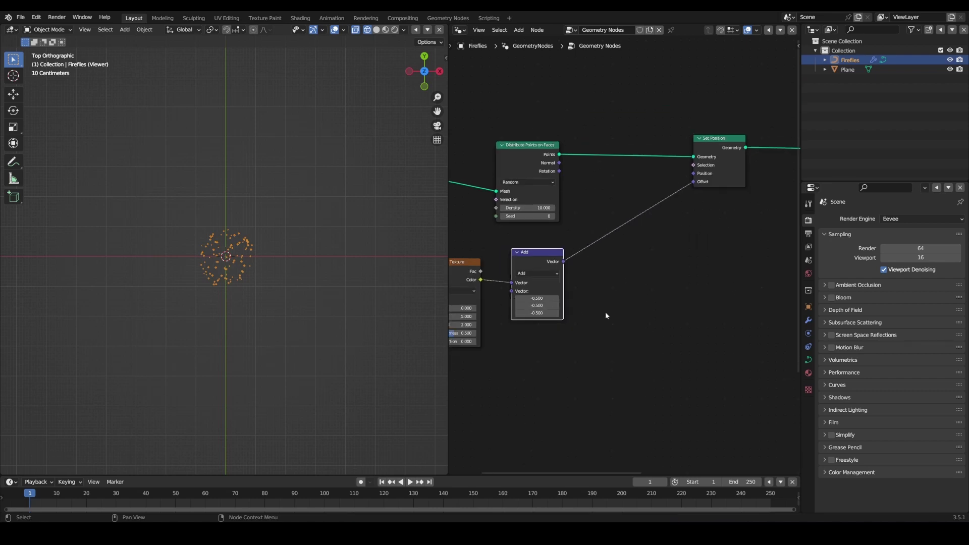
middle_click_drag(606, 315, 673, 306)
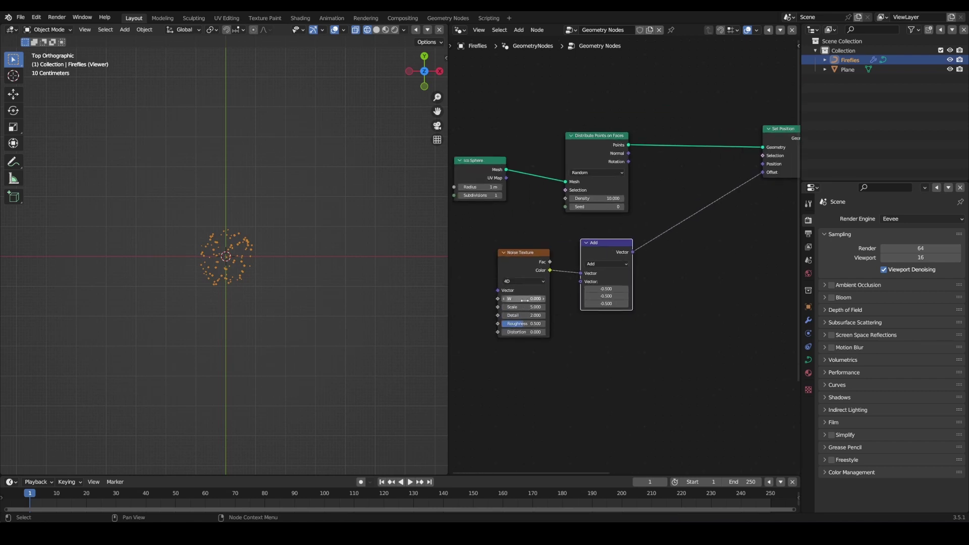
mouse_move(525, 299)
left_mouse_down()
mouse_move(565, 299)
mouse_move(524, 303)
left_mouse_up()
key("ctrl+z")
middle_click_drag(495, 312, 558, 306)
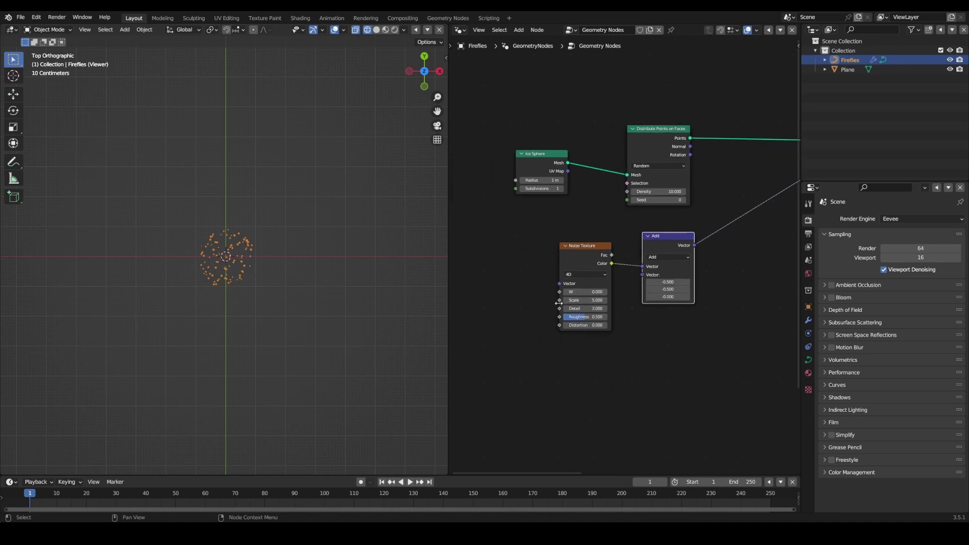
scroll(552, 302, "up", 3)
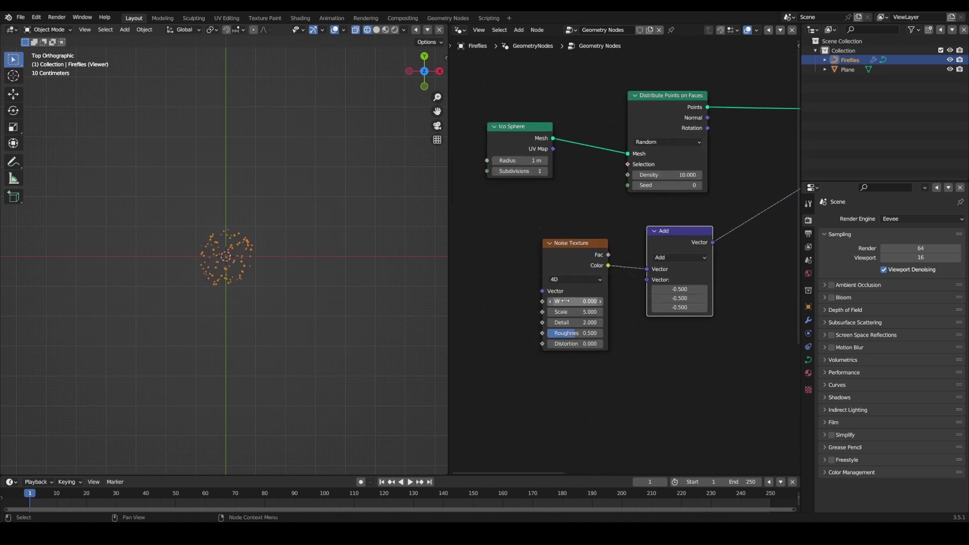
left_click_drag(552, 303, 603, 303)
key("ctrl+z")
- Drive the Noise Texture's W value with #frame, then play the animation and stop it
left_click(573, 302)
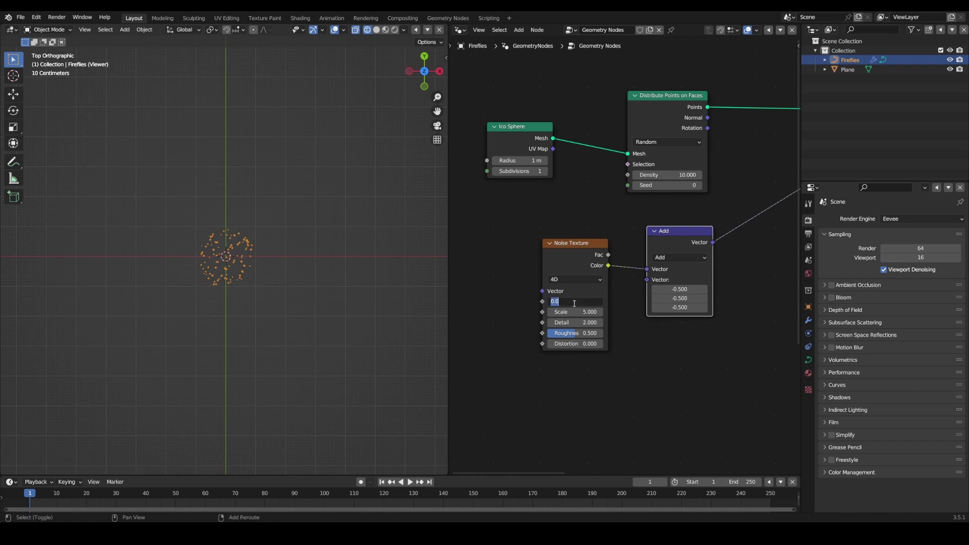
type("#frame")
key("Return")
left_click(409, 482)
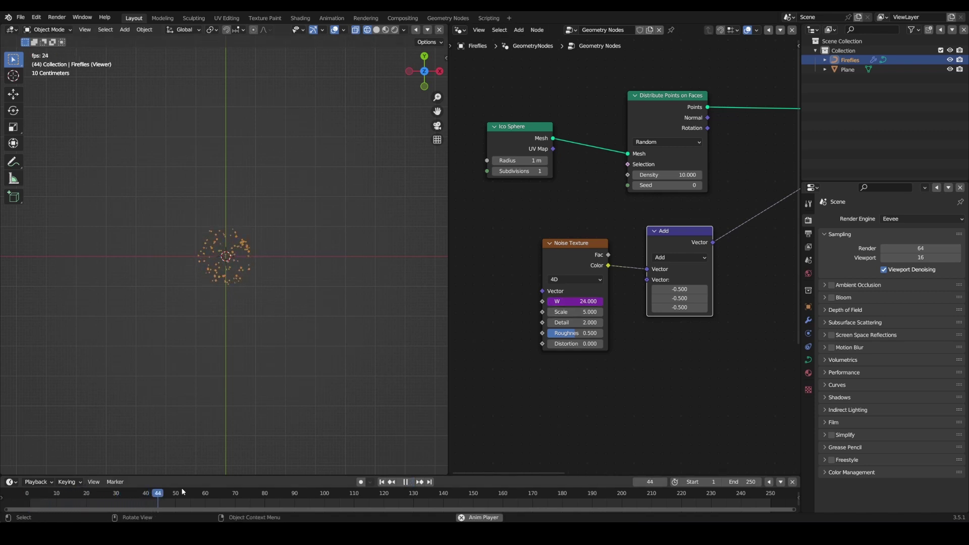
left_click(405, 482)
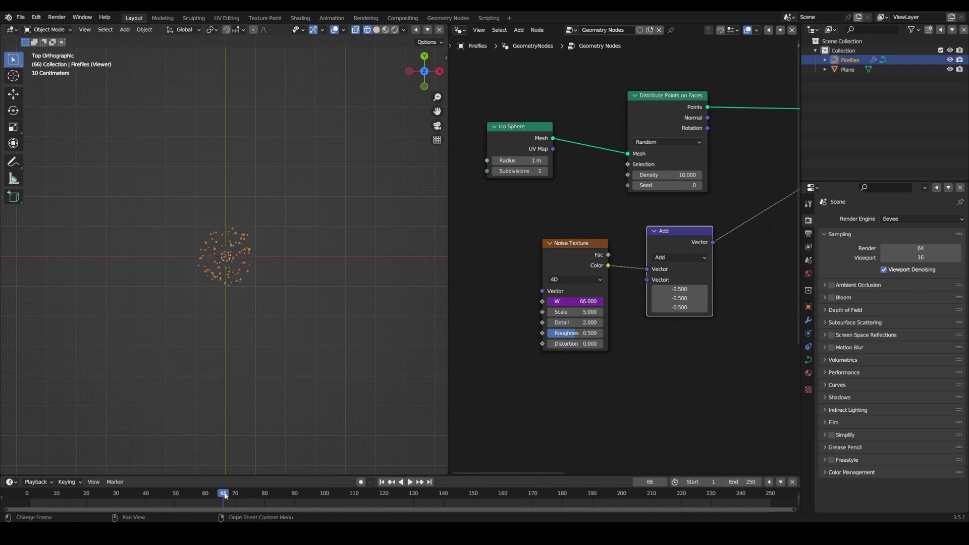
- Change the W driver expression to frame*2
left_click(580, 301)
type("frame*2")
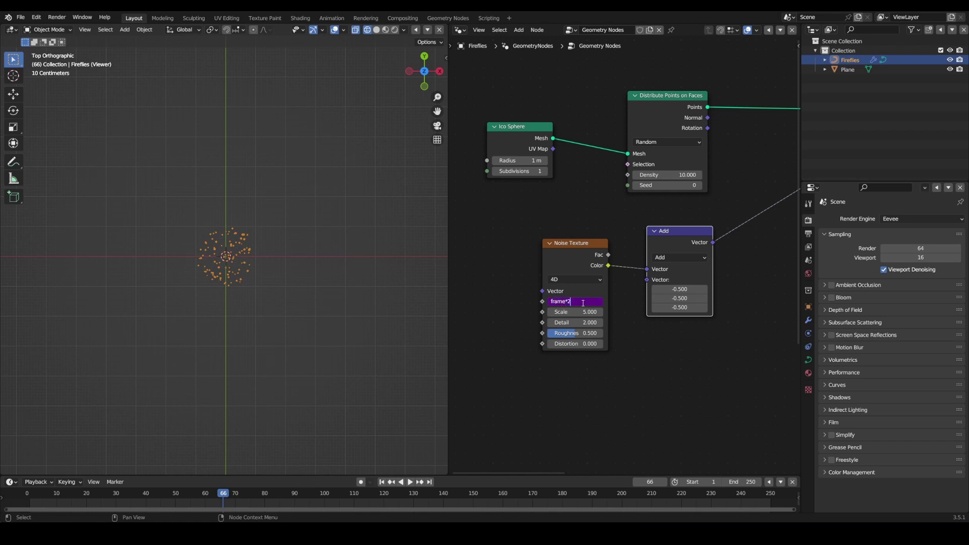
key("Return")
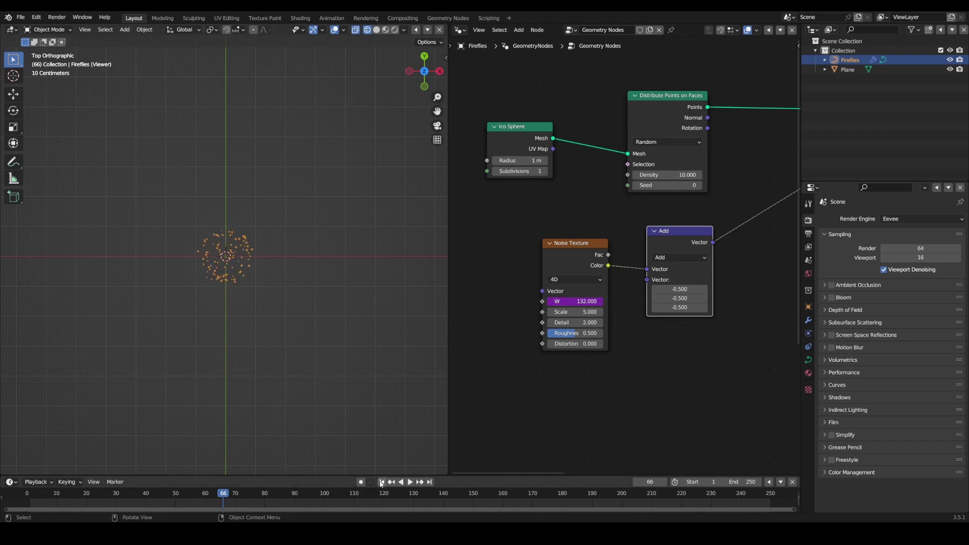
- Change the W driver expression to frame/2 and play the animation briefly from the first frame
left_click(587, 300)
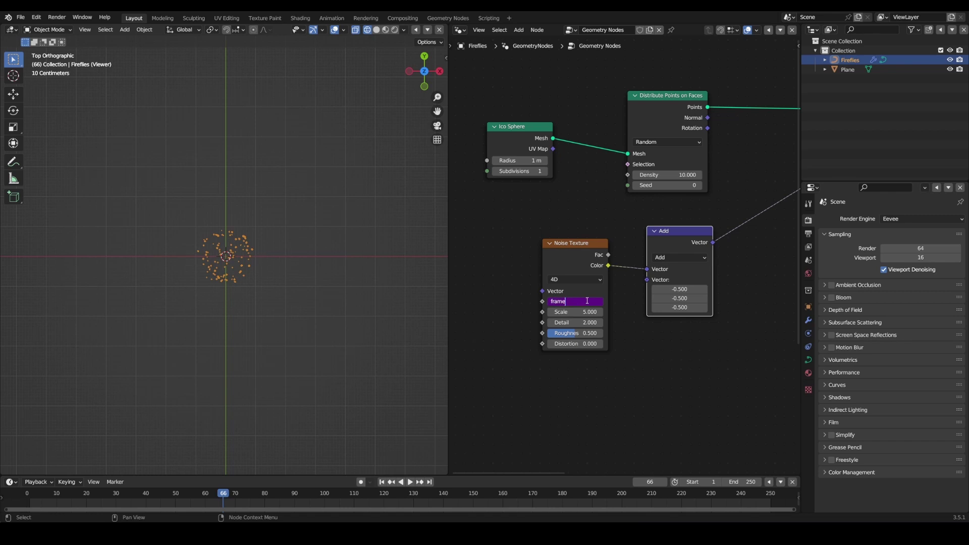
type("/2")
key("Return")
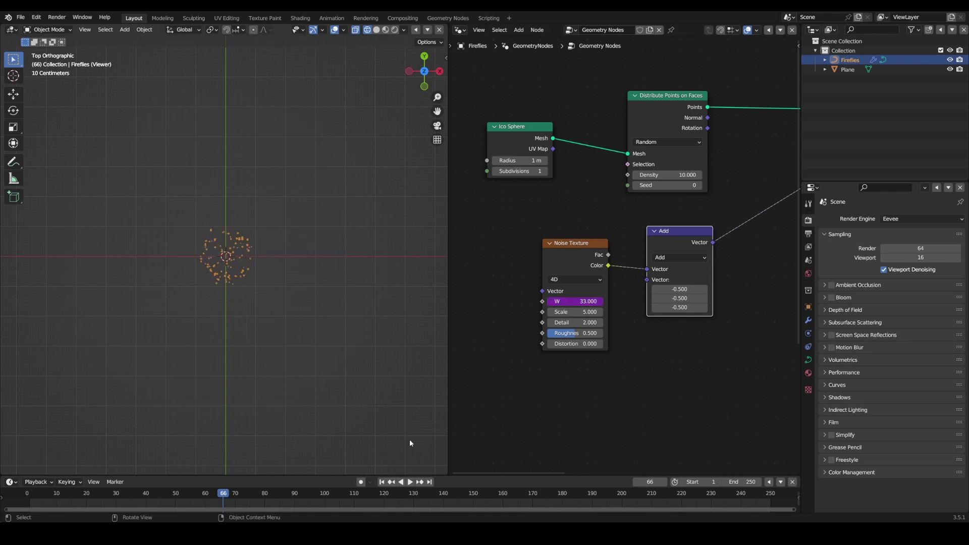
left_click(381, 482)
left_click(408, 483)
left_click(408, 482)
- Inspect the W driver expression without changing it, and show the modifier settings of the Fireflies object
scroll(547, 307, "up", 5)
left_click(551, 327)
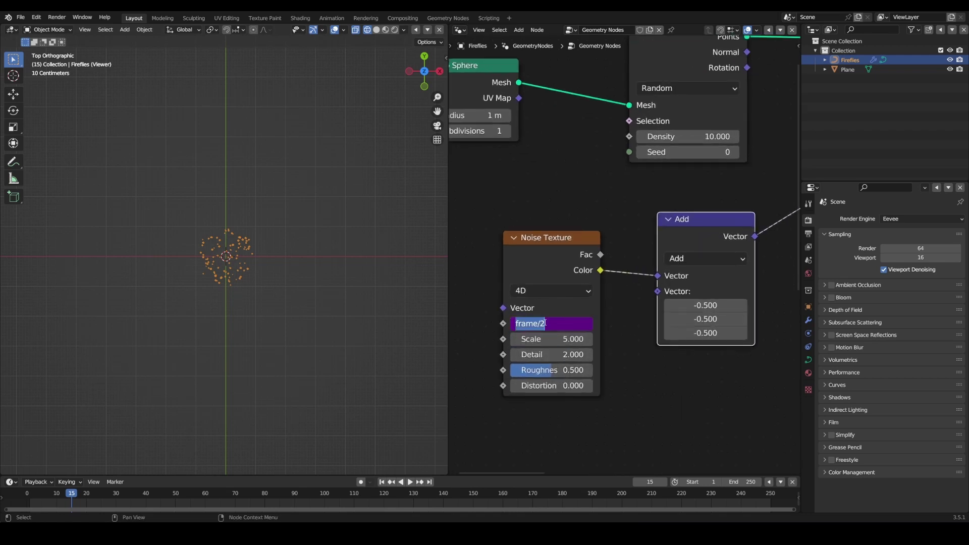
key("Escape")
left_click(808, 320)
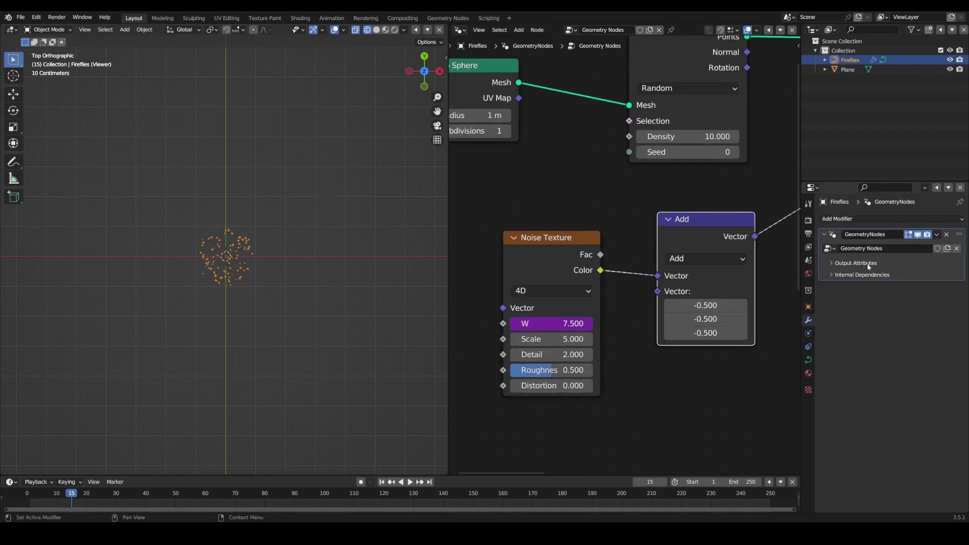
middle_click_drag(584, 367, 680, 362)
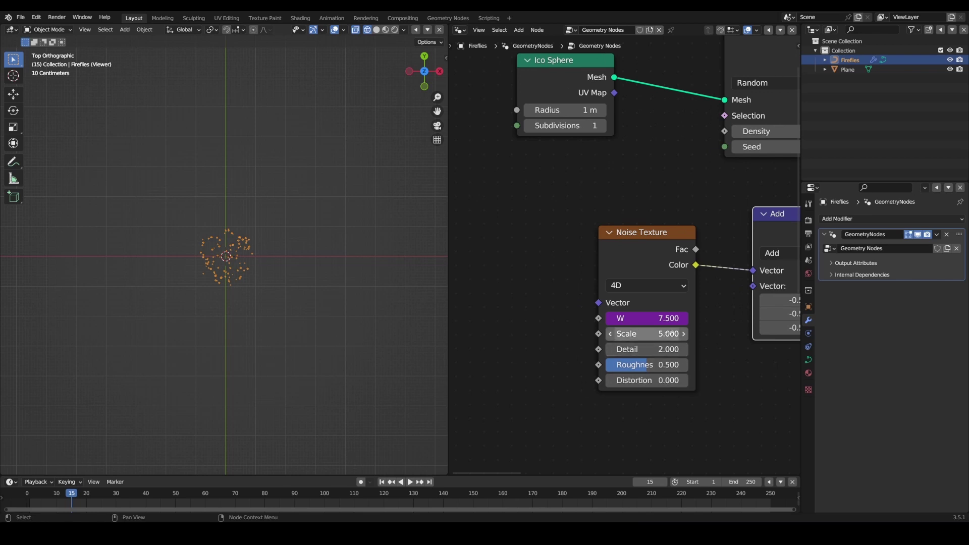
- Return to the first frame, copy the driver from the Noise Texture's W value and delete it from there
left_click(382, 481)
right_click(642, 321)
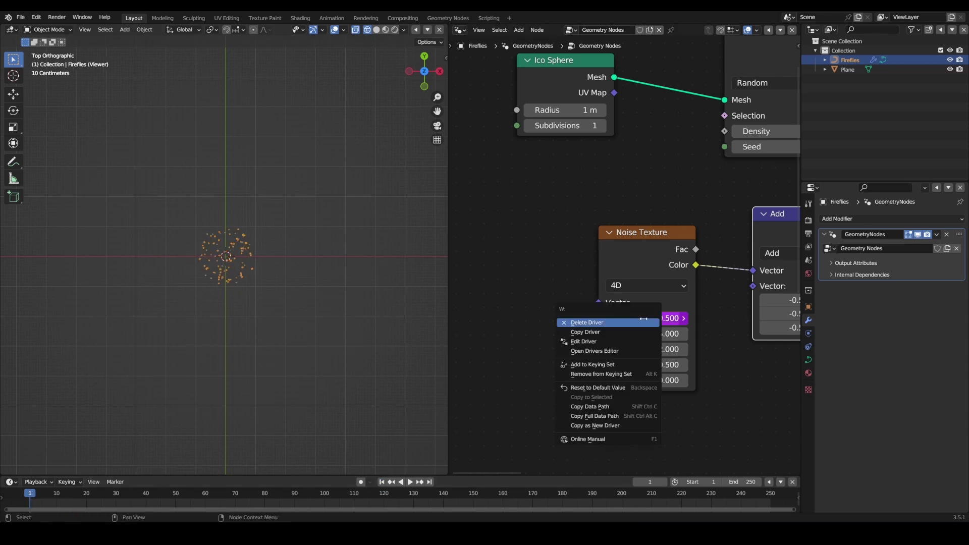
left_click(621, 332)
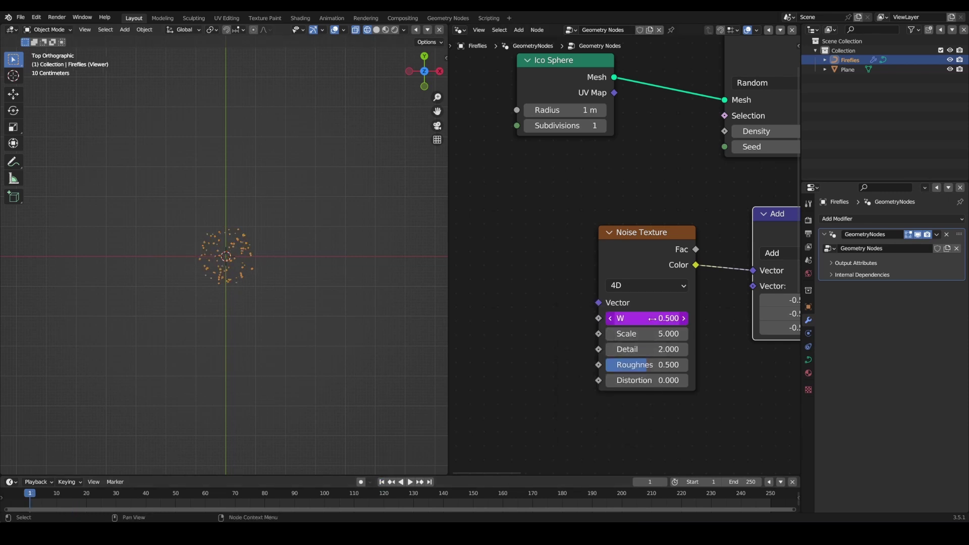
right_click(625, 318)
left_click(598, 312)
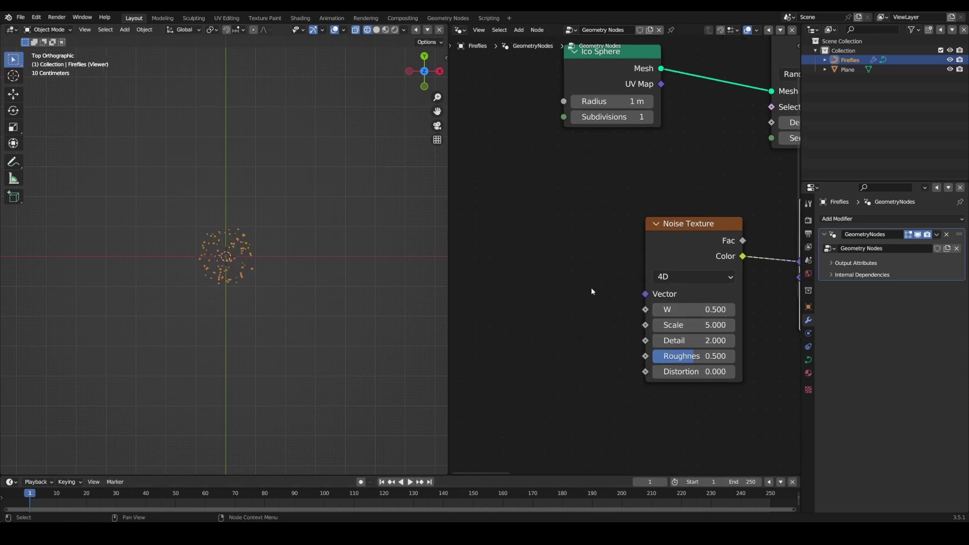
- Add a Scene Time node and connect its Frame output to the Noise Texture's W input
scroll(603, 283, "down", 3)
key("shift+a")
left_click(579, 248)
type("time")
key("Return")
left_click(529, 237)
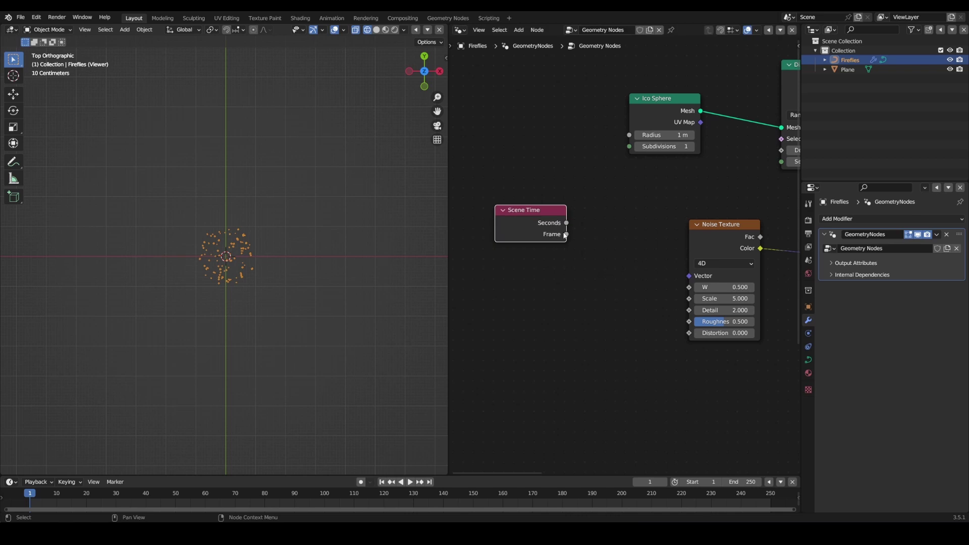
left_click_drag(685, 291, 689, 287)
left_click_drag(528, 223, 467, 255)
- Insert a Math node set to Divide between the Scene Time frame output and the Noise Texture's W input
middle_click_drag(588, 249, 636, 204)
key("shift+a")
left_click(631, 205)
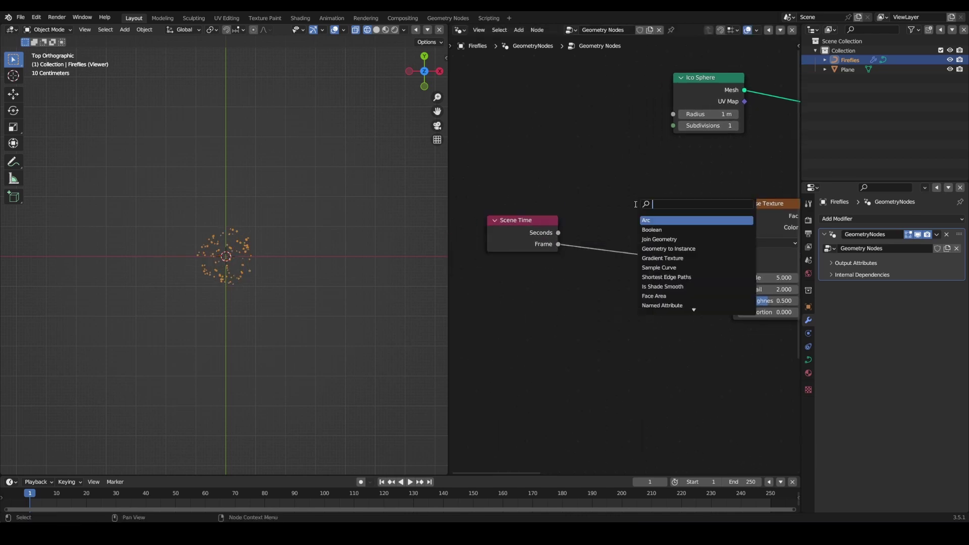
type("add")
key("Return")
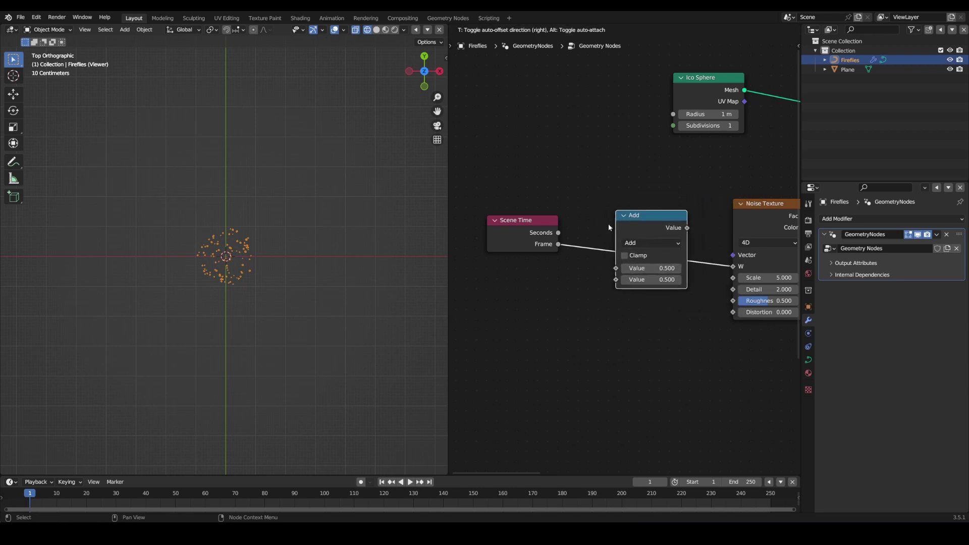
left_click(608, 223)
left_click(653, 243)
key("d")
left_click(564, 306)
- Set the Divide node's divisor to 100 while the animation plays, check the firefly motion and stop playback
middle_click_drag(666, 291, 635, 275)
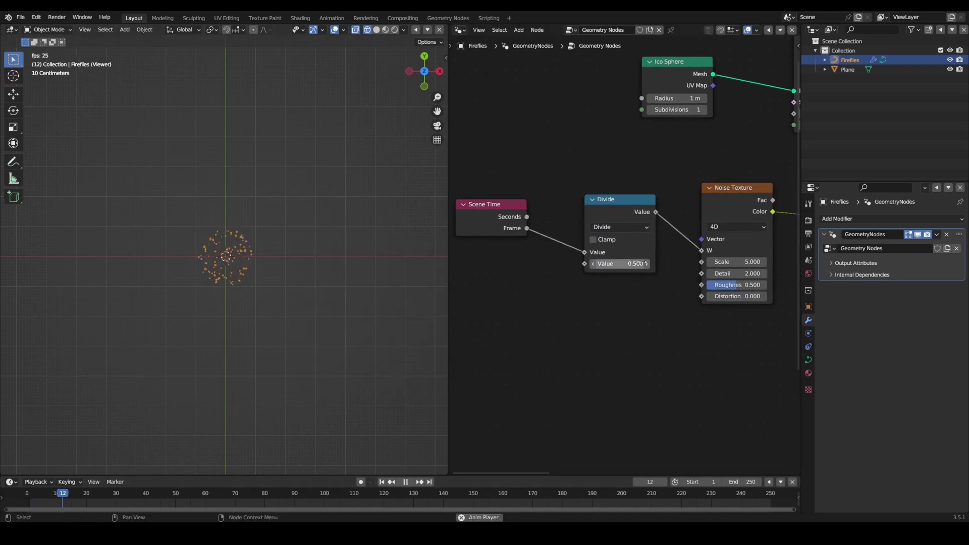
left_click_drag(638, 264, 787, 264)
scroll(268, 281, "up", 4)
middle_click_drag(268, 282, 268, 256)
scroll(269, 256, "up", 2)
left_click(620, 262)
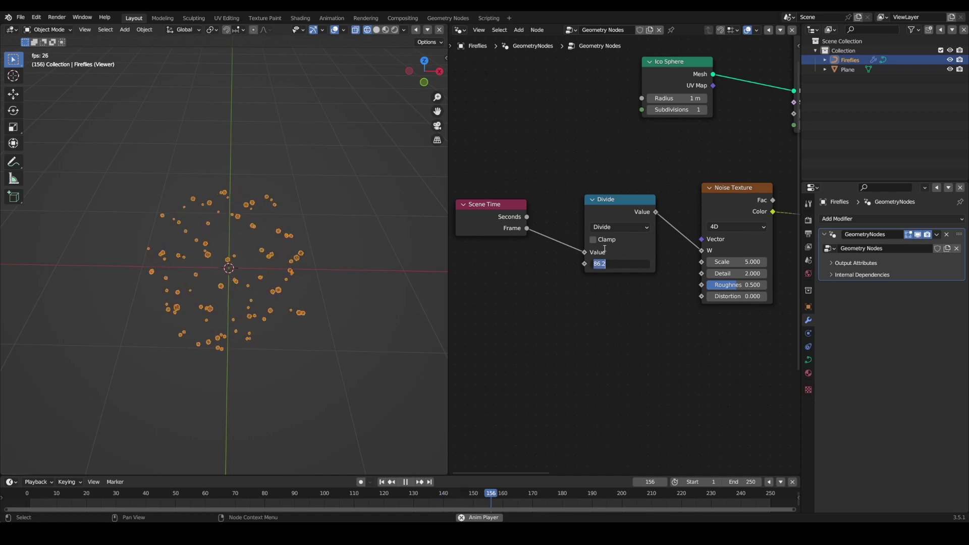
type("100")
key("Return")
middle_click_drag(246, 331, 318, 272)
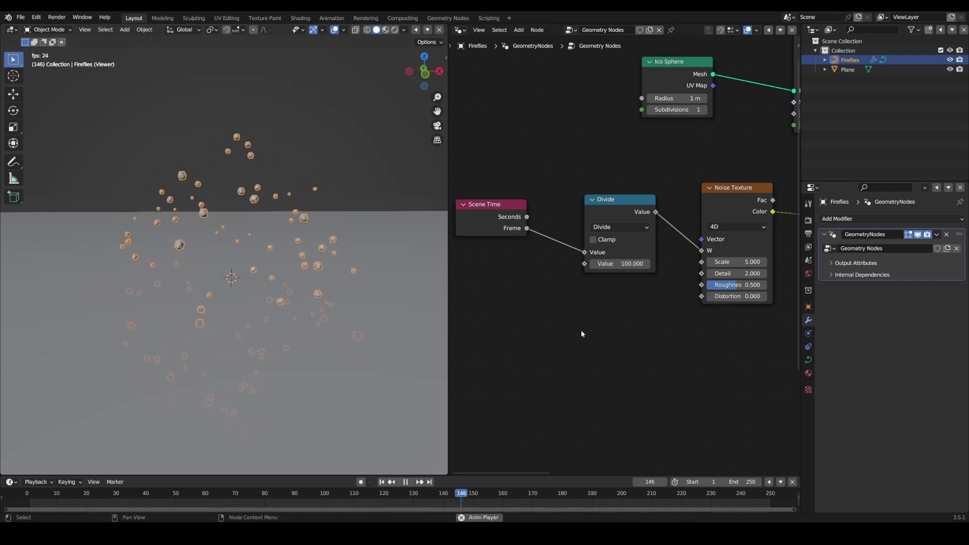
middle_click_drag(579, 328, 618, 319)
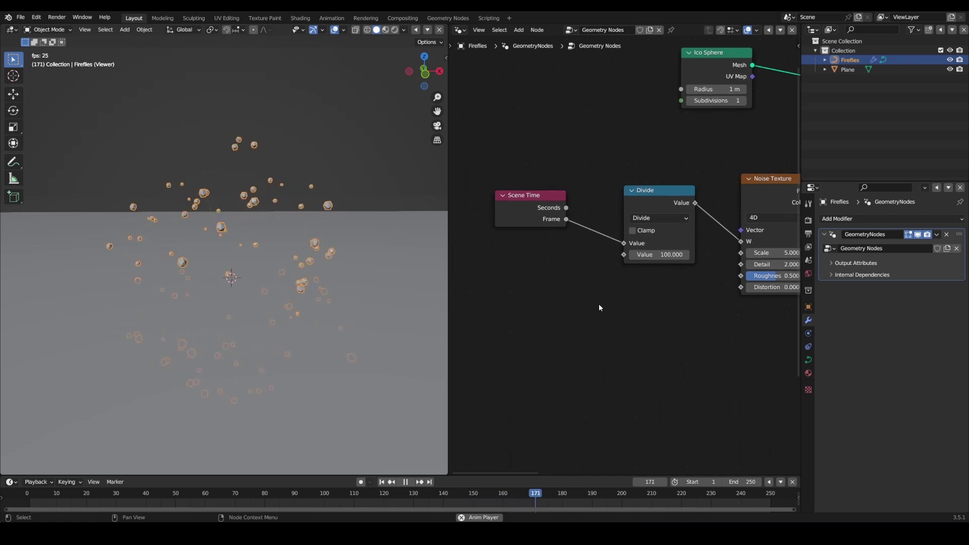
left_click(403, 483)
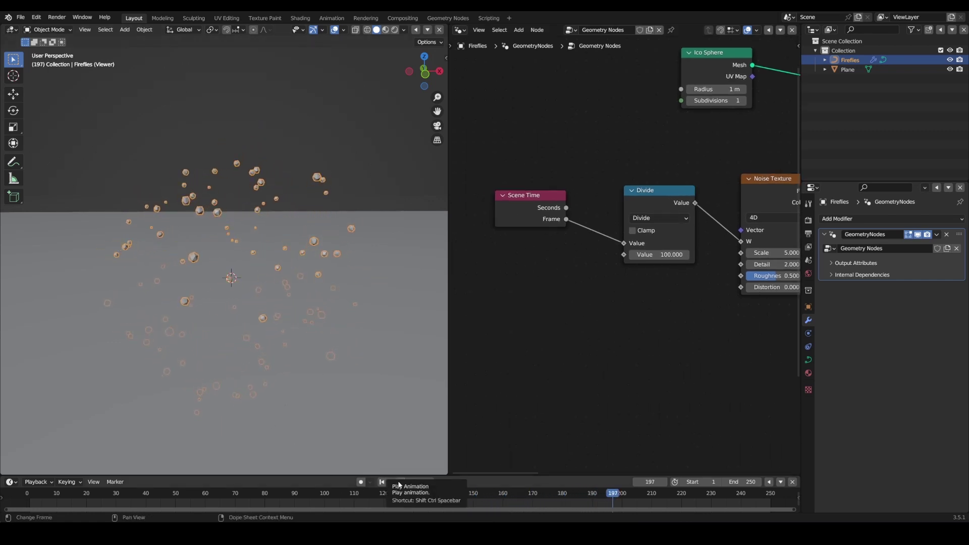
- Add a Random Value node with Min 200 and Max 400 and connect it to the Divide node's second value
key("shift+a")
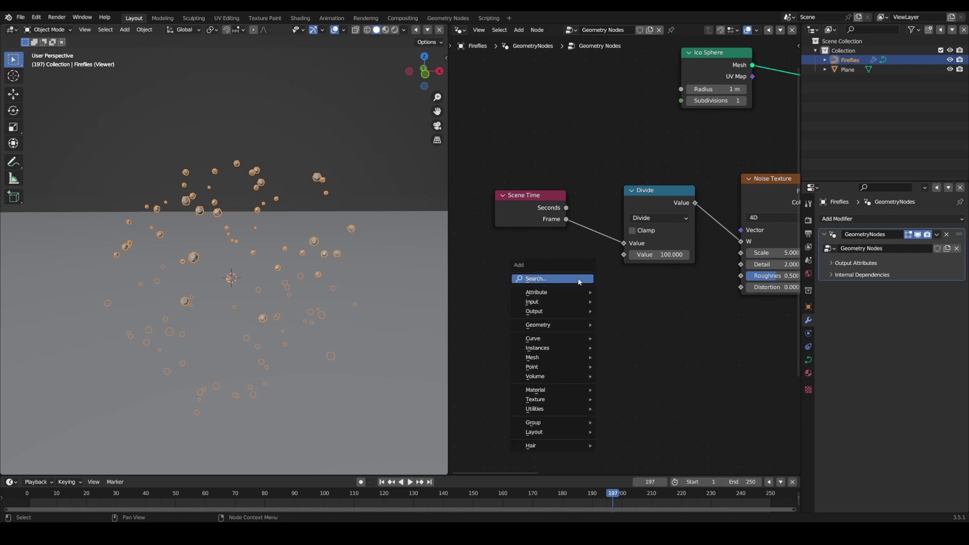
type("random")
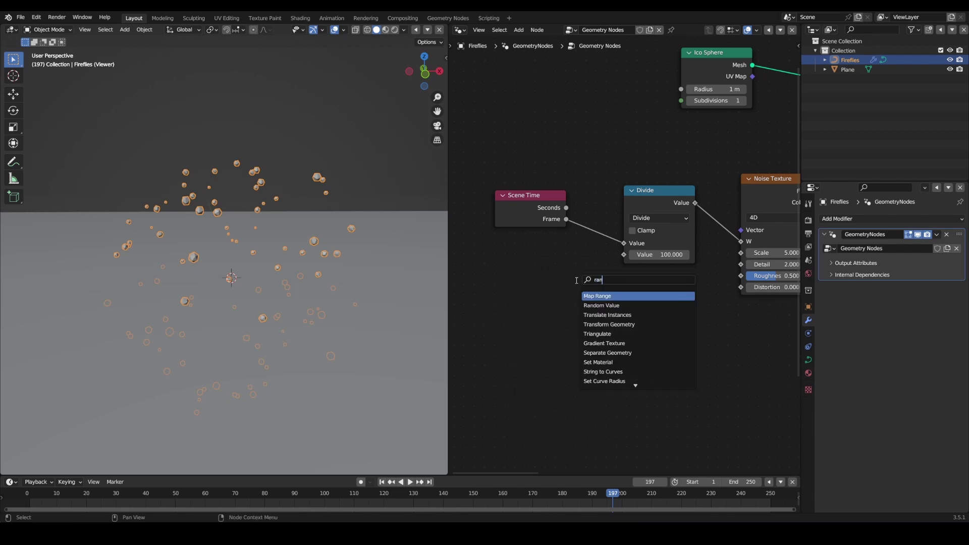
key("Return")
left_click(499, 274)
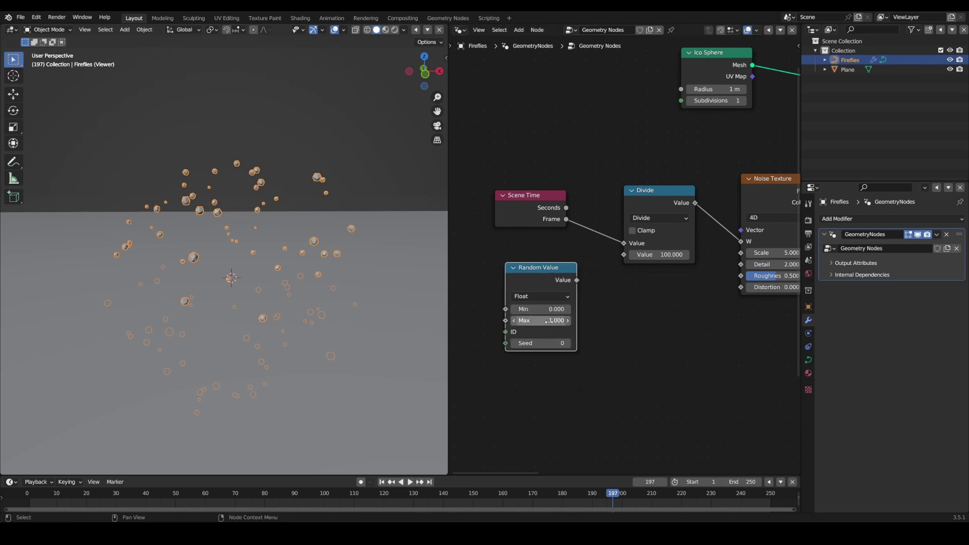
left_click(548, 321)
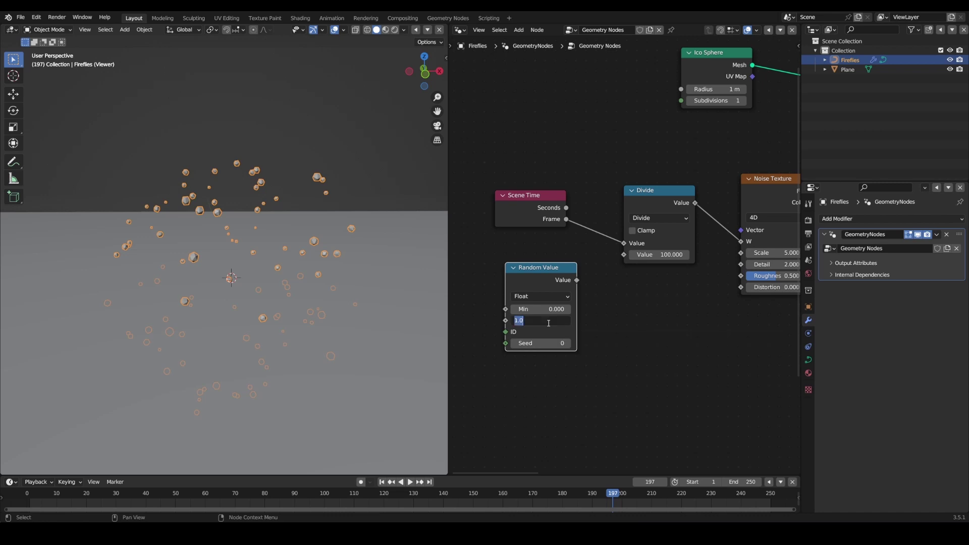
left_click(544, 311)
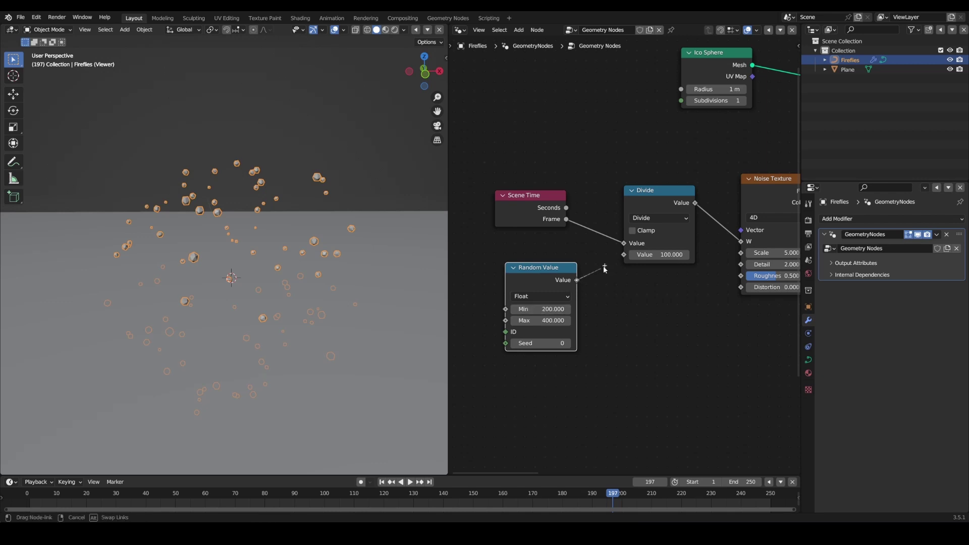
left_click_drag(620, 260, 624, 255)
- Play the animation from the first frame to examine the randomised firefly speed, then stop and return to the start
left_click(382, 482)
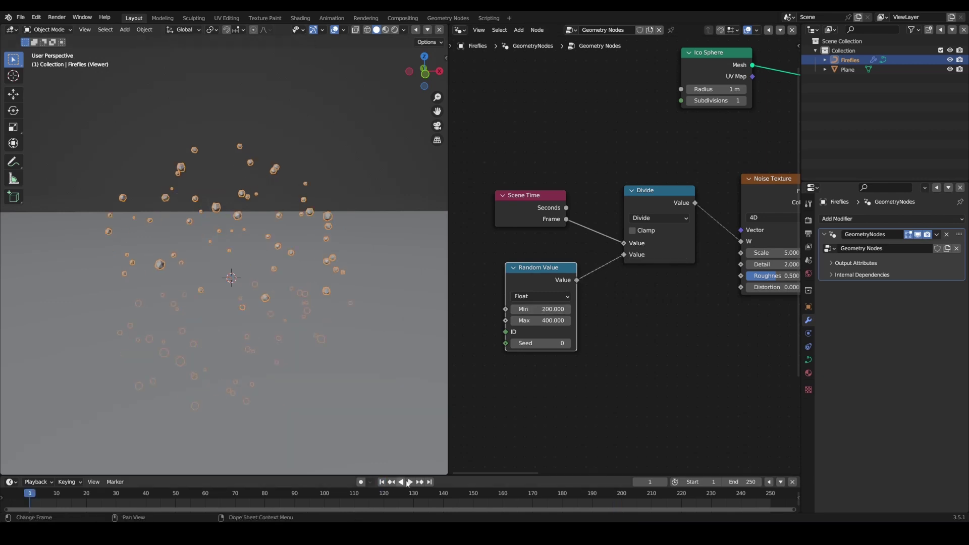
left_click(409, 482)
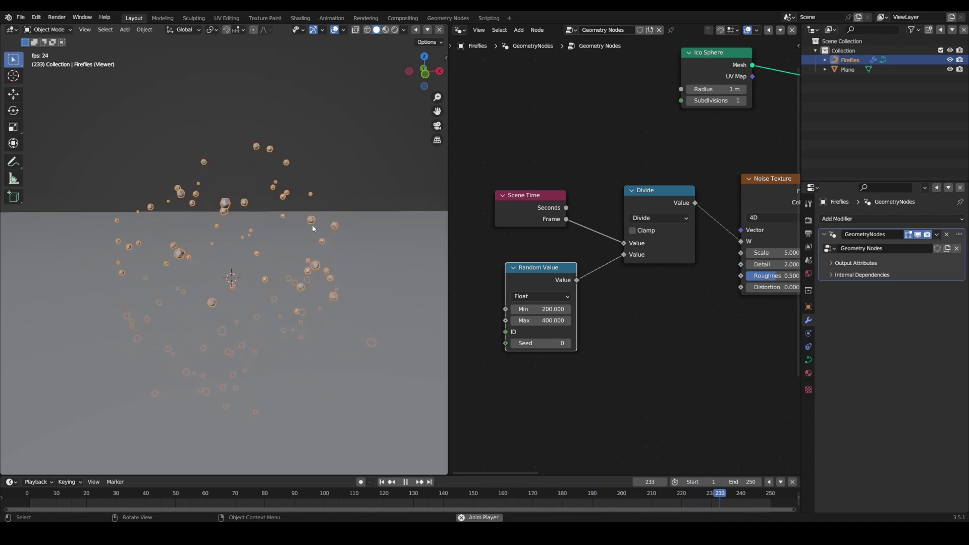
middle_click_drag(320, 320, 287, 300)
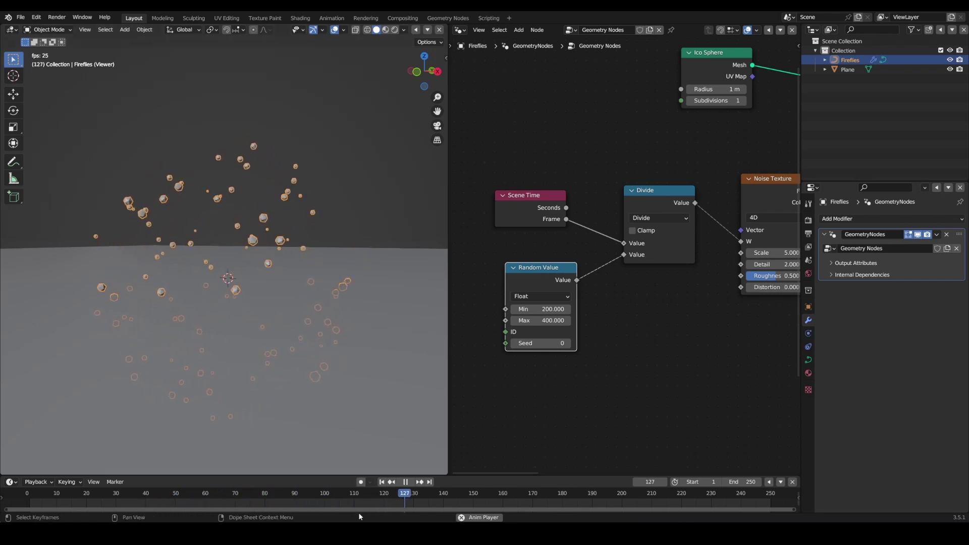
key("space")
key("shift+Left")
scroll(625, 257, "down", 3)
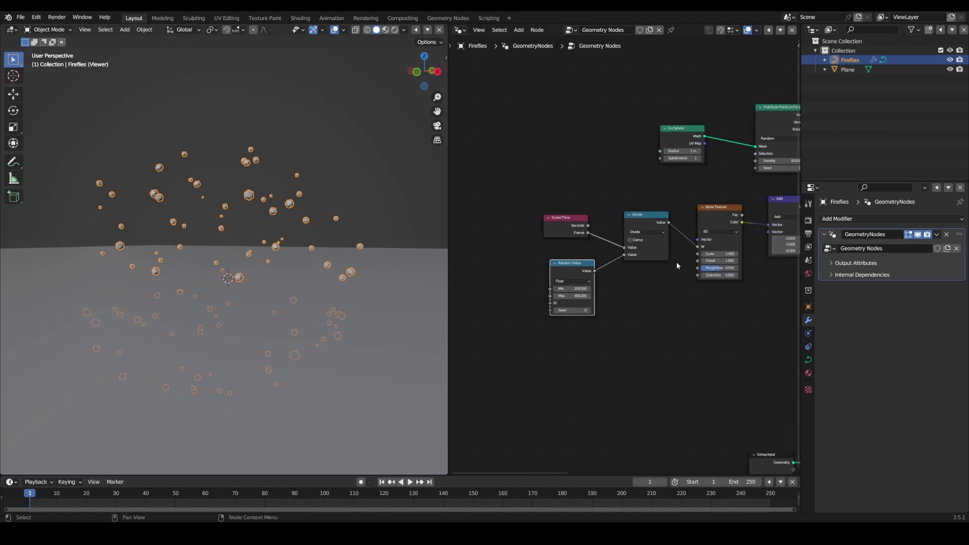
middle_click_drag(684, 277, 570, 305)
scroll(273, 305, "down", 2)
middle_click_drag(270, 309, 302, 318)
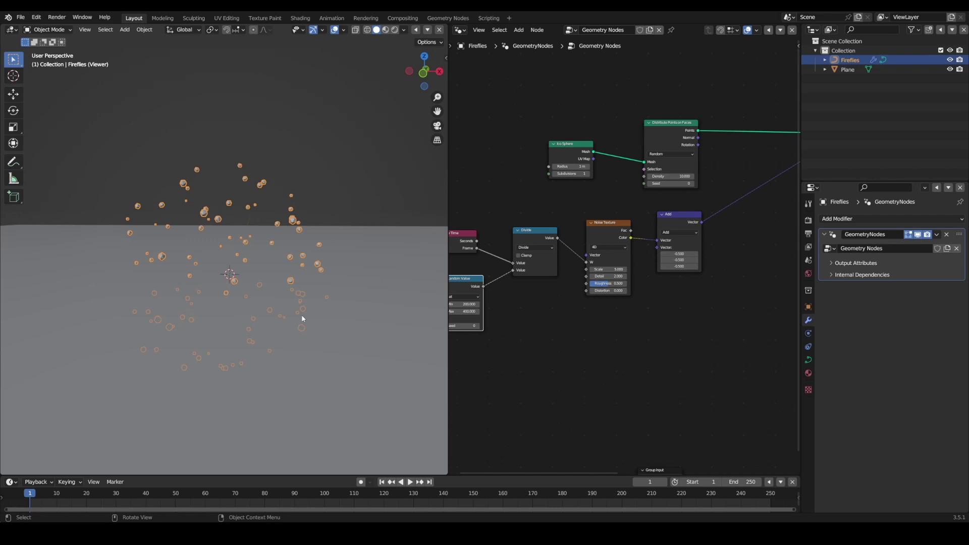
scroll(525, 252, "up", 3)
middle_click_drag(756, 210, 634, 244)
key("shift+a")
left_click(592, 194)
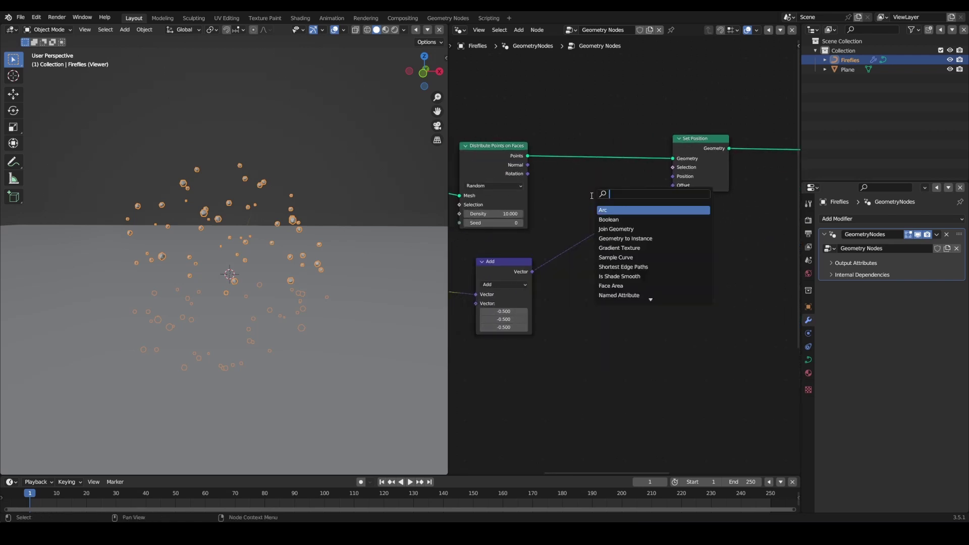
key("Escape")
- Duplicate the vector Add node onto the link to Set Position's Offset and connect the distributed points' Normal to its second vector
left_click(513, 263)
key("shift+d")
left_click(621, 224)
left_click_drag(528, 164, 569, 234)
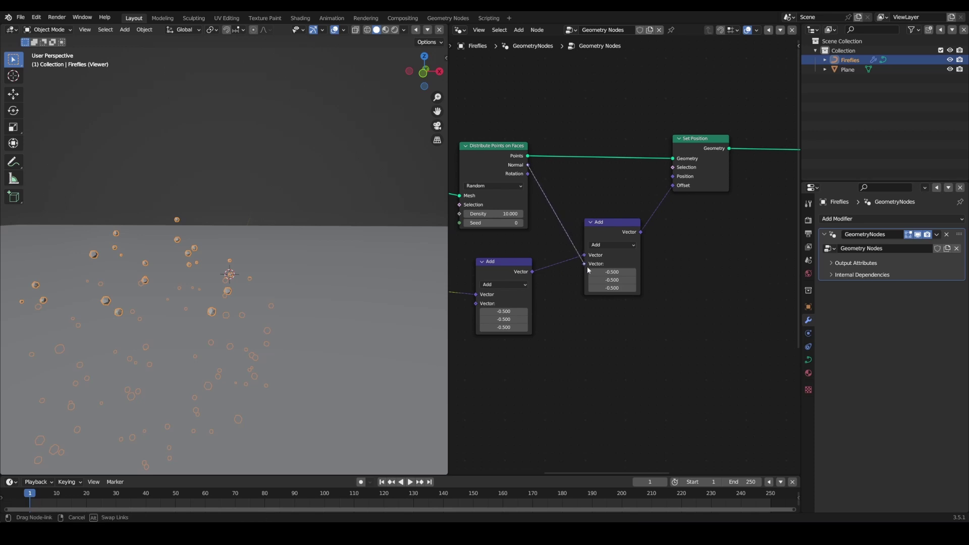
left_click_drag(587, 270, 584, 264)
- Make room beside the second Add node and insert a duplicated vector math node set to Scale between the two Add nodes
scroll(238, 265, "down", 3)
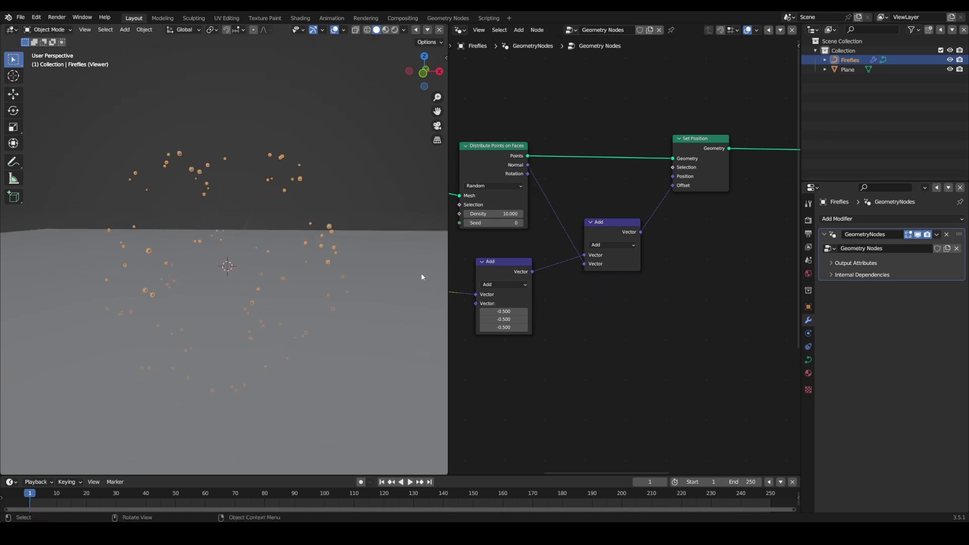
left_click_drag(594, 233, 623, 231)
scroll(271, 243, "up", 2)
mouse_move(271, 243)
middle_mouse_down()
mouse_move(313, 235)
mouse_move(349, 211)
mouse_move(277, 236)
middle_mouse_up()
left_click(606, 214)
key("shift+a")
left_click(607, 211)
left_click(550, 222)
key("shift+d")
left_click(597, 265)
left_click(605, 281)
left_click(590, 413)
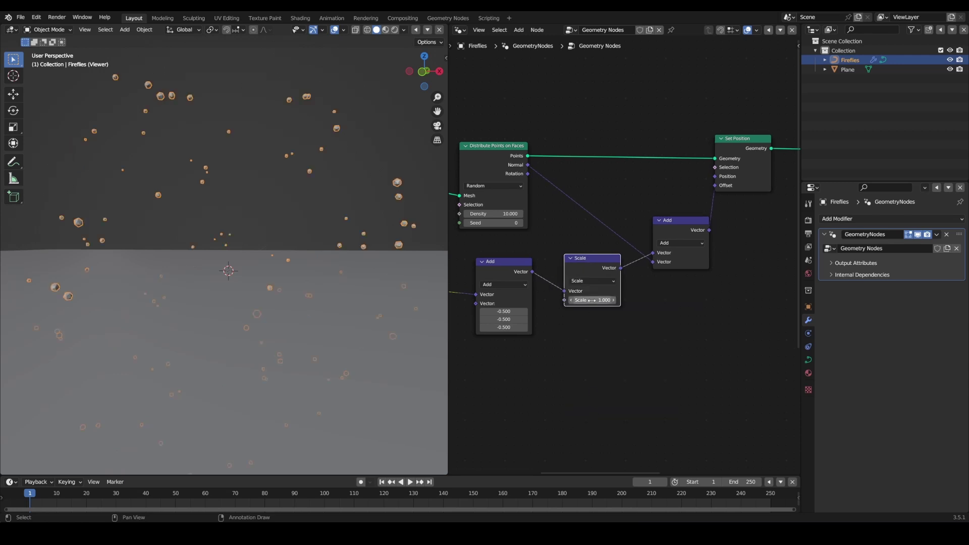
- Set the Scale node's factor to 4 and play the animation
left_click_drag(592, 300, 601, 301)
double_click(592, 300)
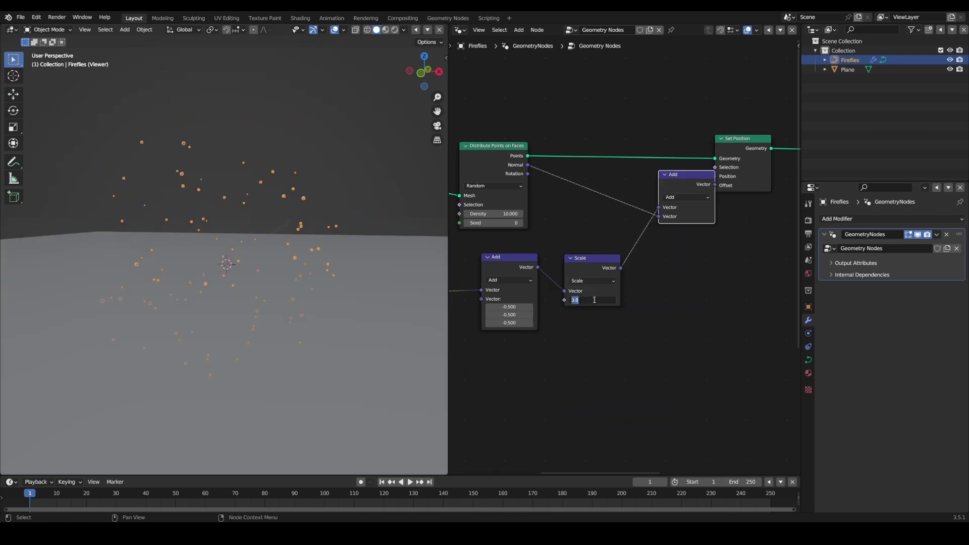
scroll(335, 291, "up", 3)
middle_click_drag(329, 285, 365, 286)
left_click(409, 484)
scroll(341, 362, "down", 2)
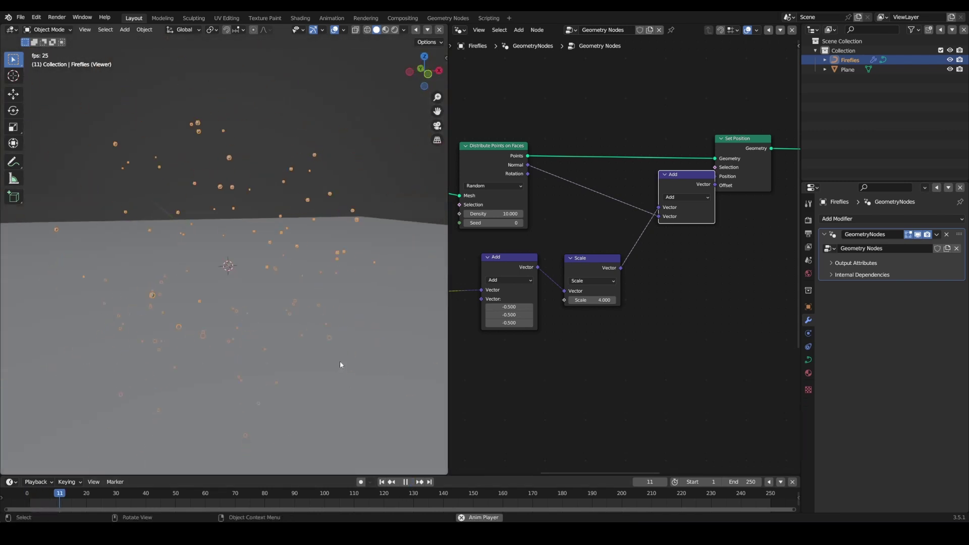
- Move the Random Value node slightly away from the Divide node
scroll(630, 288, "down", 1)
middle_click_drag(649, 300, 797, 248)
middle_click_drag(460, 313, 593, 304)
scroll(592, 304, "up", 3)
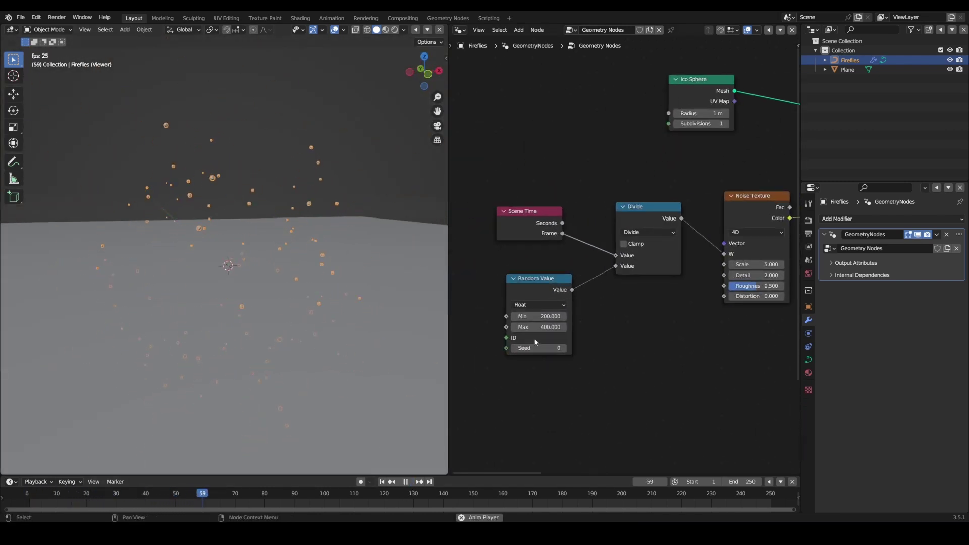
mouse_move(551, 283)
left_mouse_down()
mouse_move(563, 291)
mouse_move(539, 292)
left_mouse_up()
- Try a Noise Texture scale of 12.1 during playback and set it back to 5
scroll(600, 320, "down", 5)
middle_click_drag(603, 318, 521, 330)
scroll(521, 329, "up", 4)
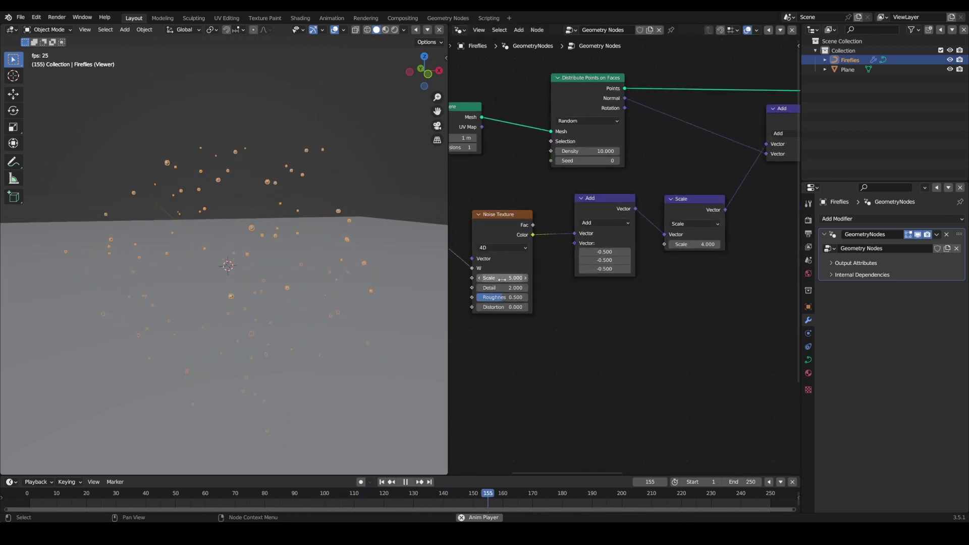
left_click_drag(501, 276, 575, 276)
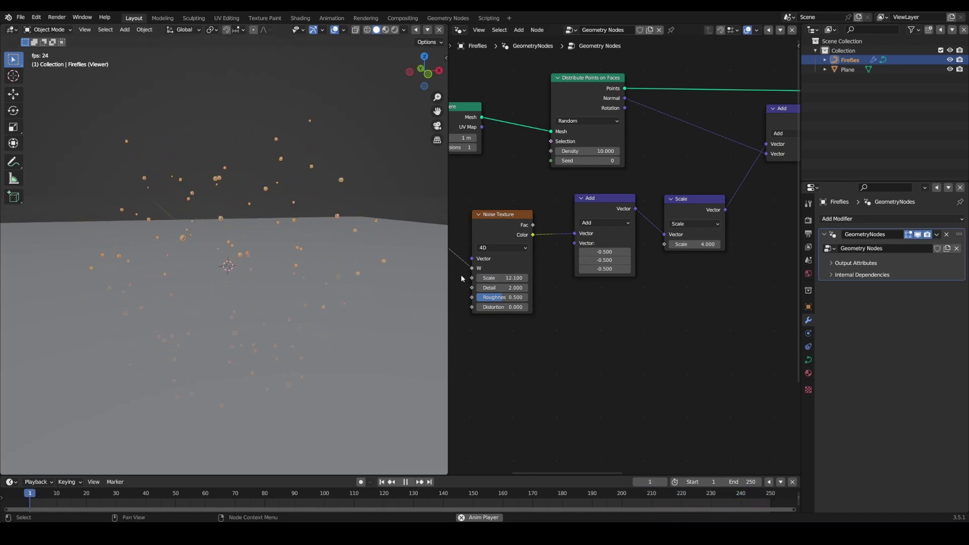
left_click_drag(504, 278, 485, 278)
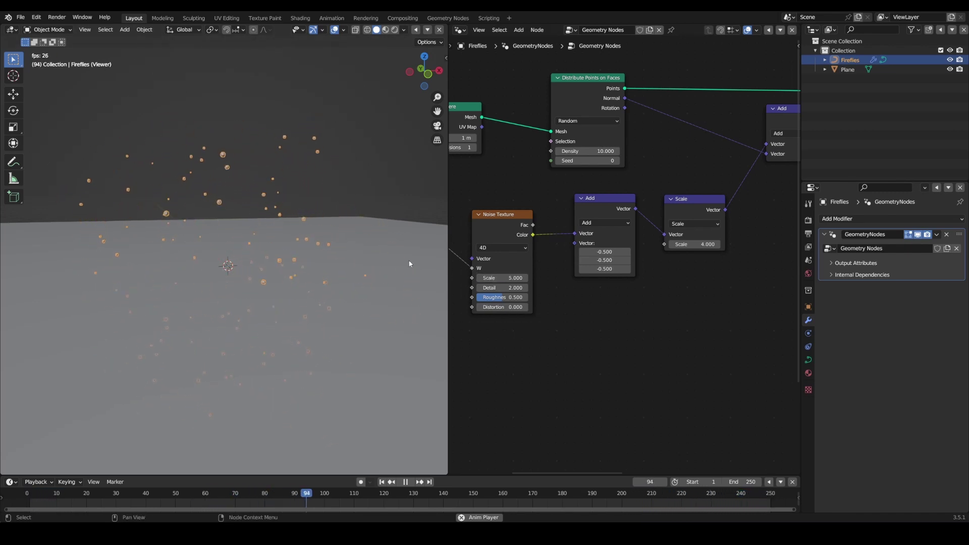
- Space out the Set Position, Viewer and Group Output nodes to leave more room in the node tree
scroll(576, 307, "down", 3)
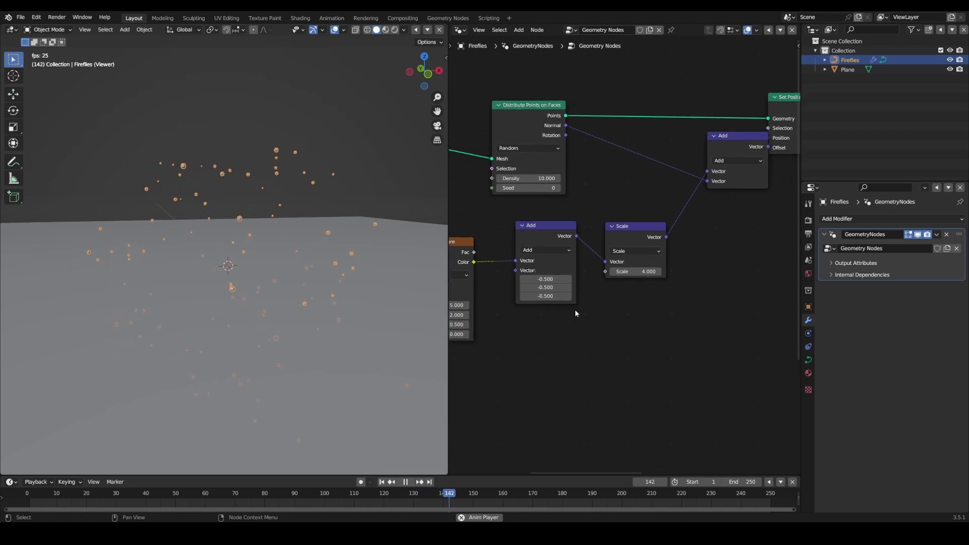
left_click_drag(737, 170, 549, 148)
middle_click_drag(288, 252, 264, 241)
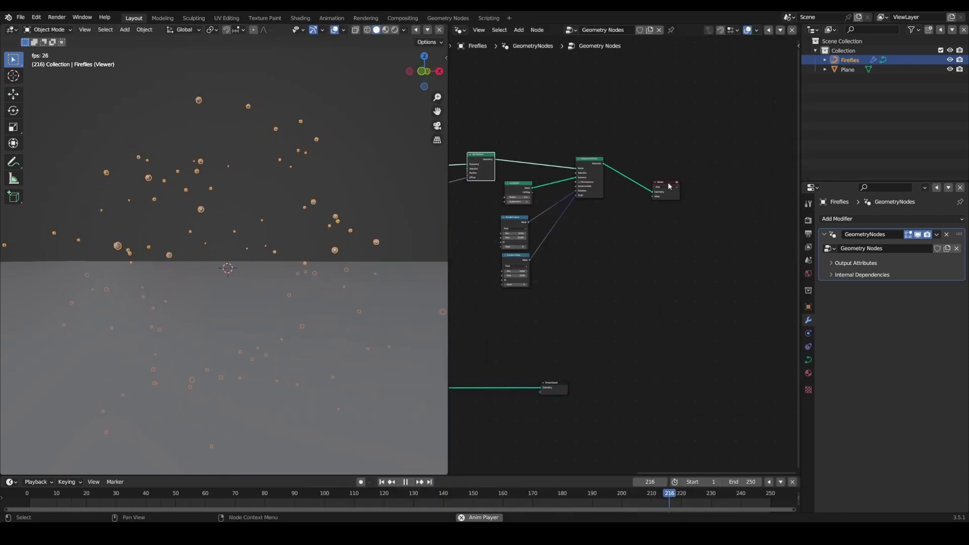
left_click_drag(669, 183, 788, 176)
middle_click_drag(579, 374, 546, 369)
left_click_drag(517, 379, 716, 380)
scroll(668, 263, "down", 6)
middle_click_drag(568, 255, 688, 294)
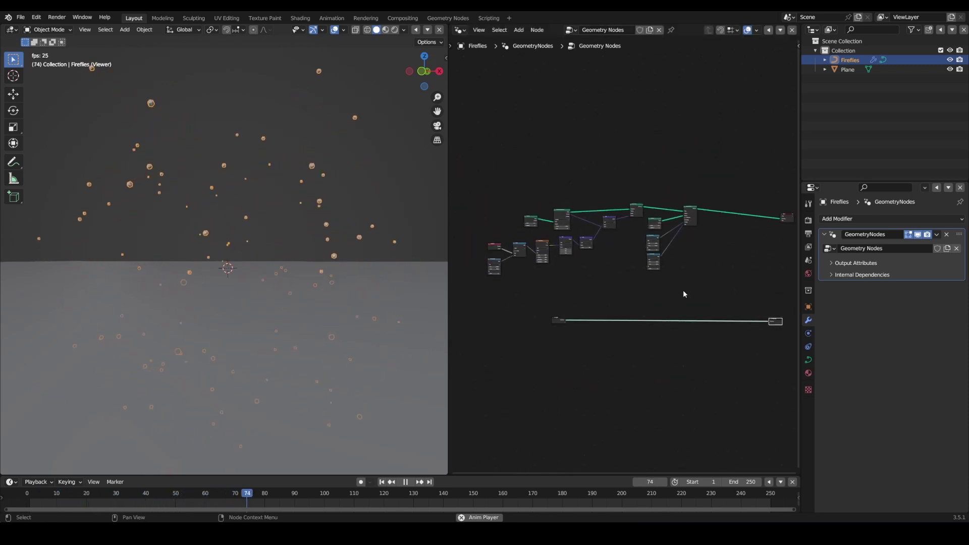
- Insert a Curve to Points node on the link between Group Input and Group Output
left_click_drag(688, 293, 485, 192)
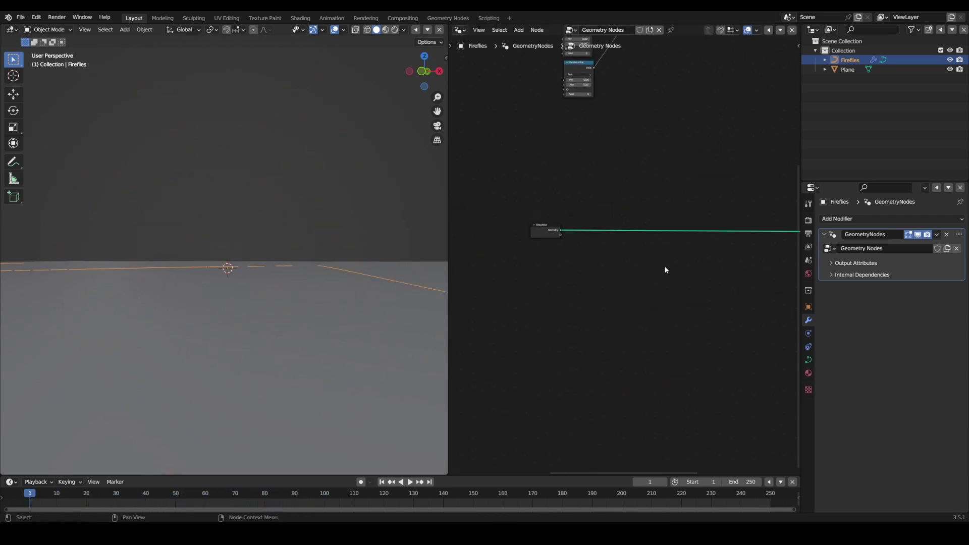
key("shift+a")
left_click(695, 201)
type("curve to p")
key("Return")
left_click(644, 257)
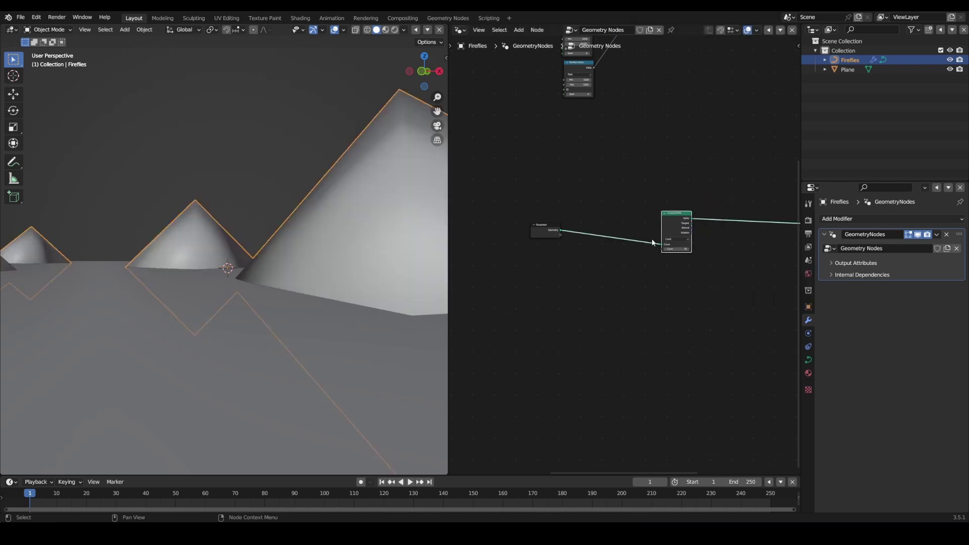
scroll(234, 275, "down", 4)
middle_click_drag(234, 274, 263, 285)
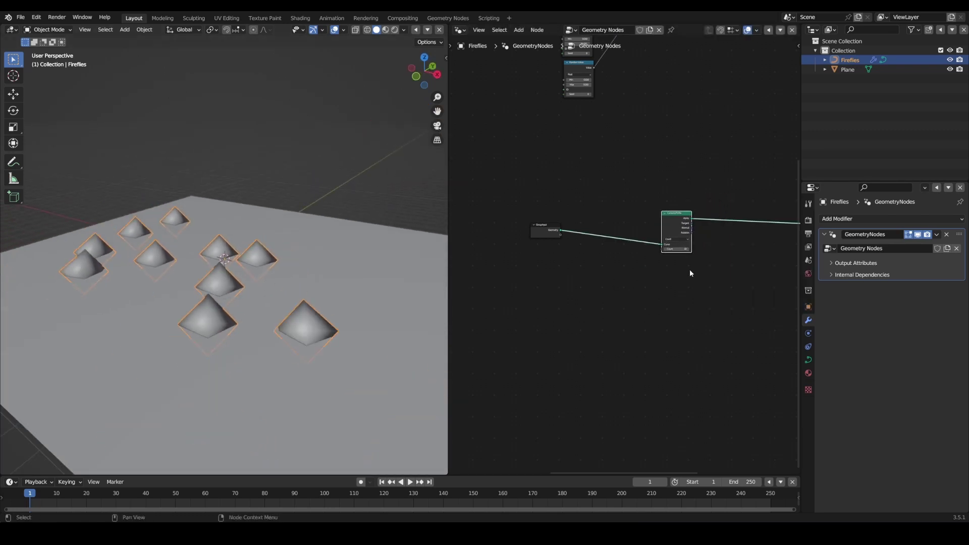
middle_click_drag(713, 271, 600, 257)
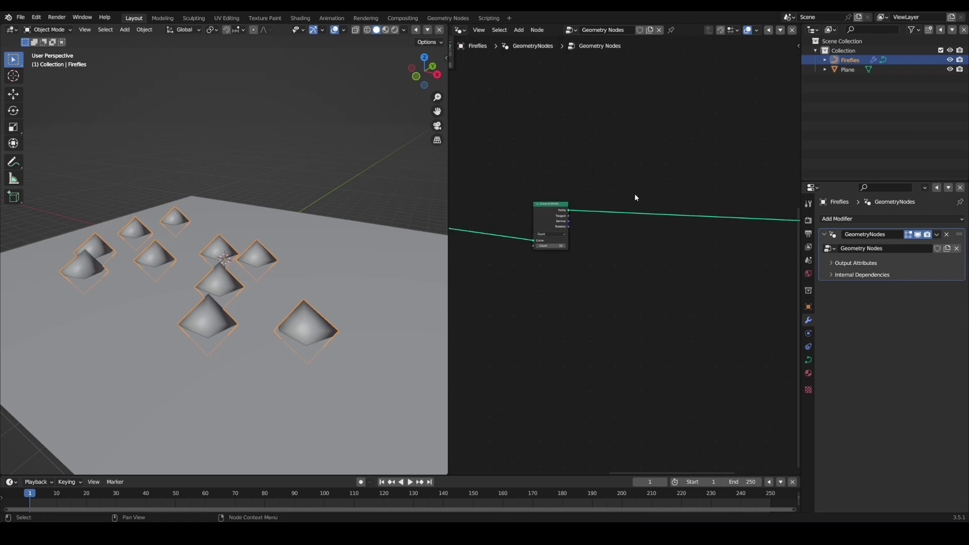
- Duplicate the Instance on Points node onto the link after Curve to Points and feed the original firefly instances into its Instance input
middle_click_drag(636, 197, 665, 335)
key("shift+d")
left_click(667, 315)
left_click_drag(575, 105, 641, 336)
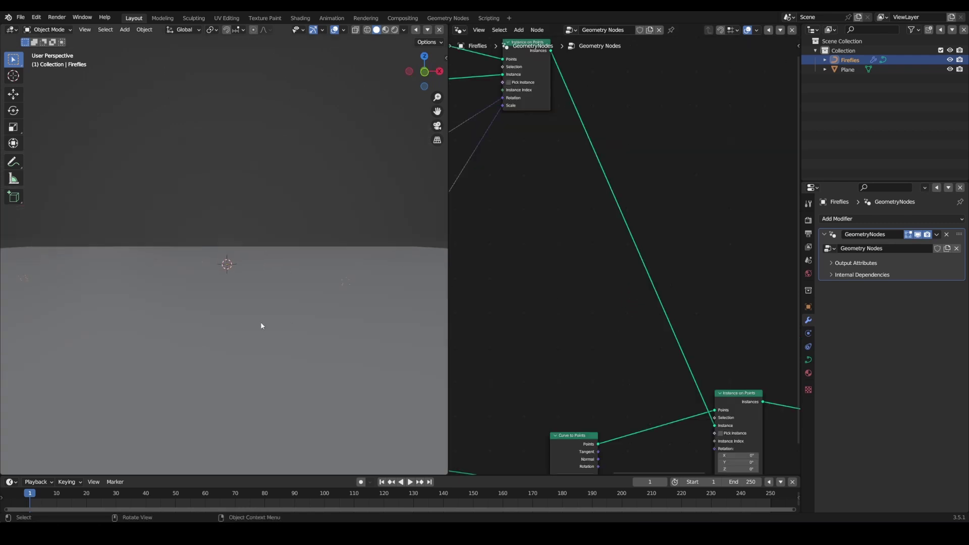
middle_click_drag(368, 337, 350, 329)
middle_click_drag(663, 409, 657, 301)
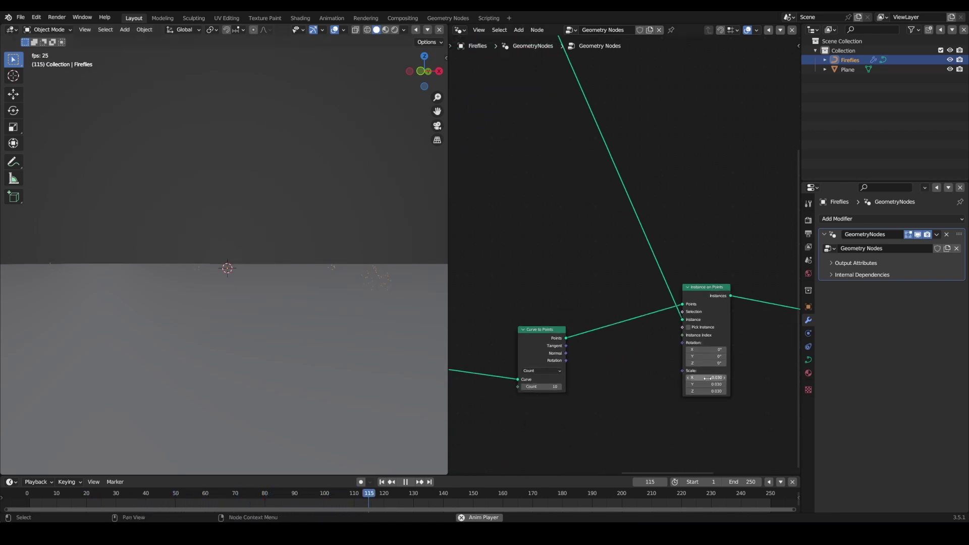
- Set the new Instance on Points node's scale to 1 on all axes and inspect the fireflies from several angles during playback
left_click_drag(716, 288, 709, 272)
left_click(706, 359)
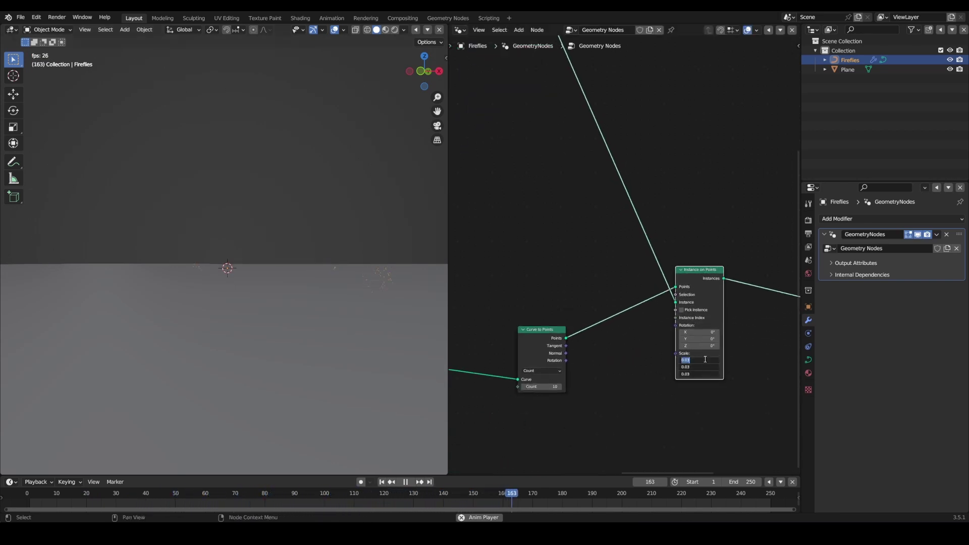
type("1")
key("Return")
middle_click_drag(313, 298, 273, 283)
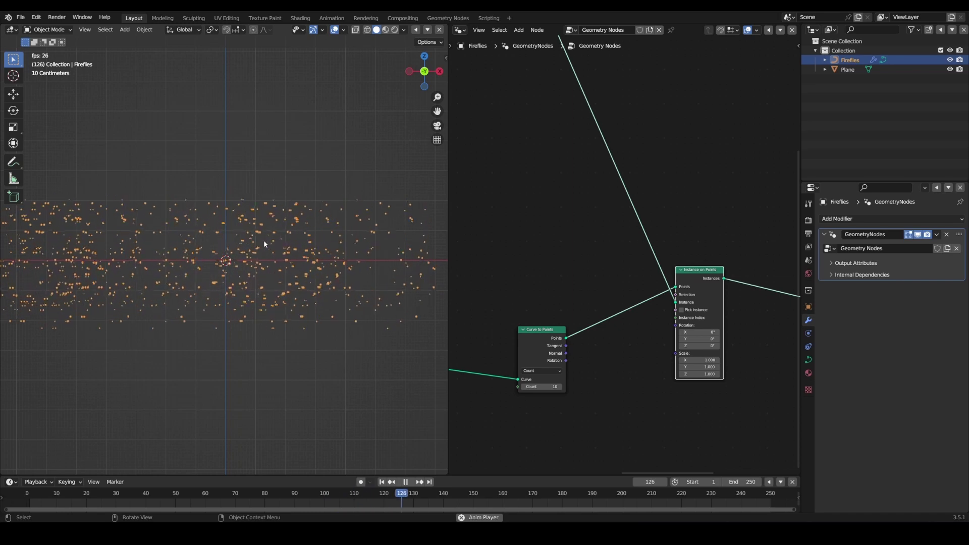
middle_click_drag(263, 240, 290, 255)
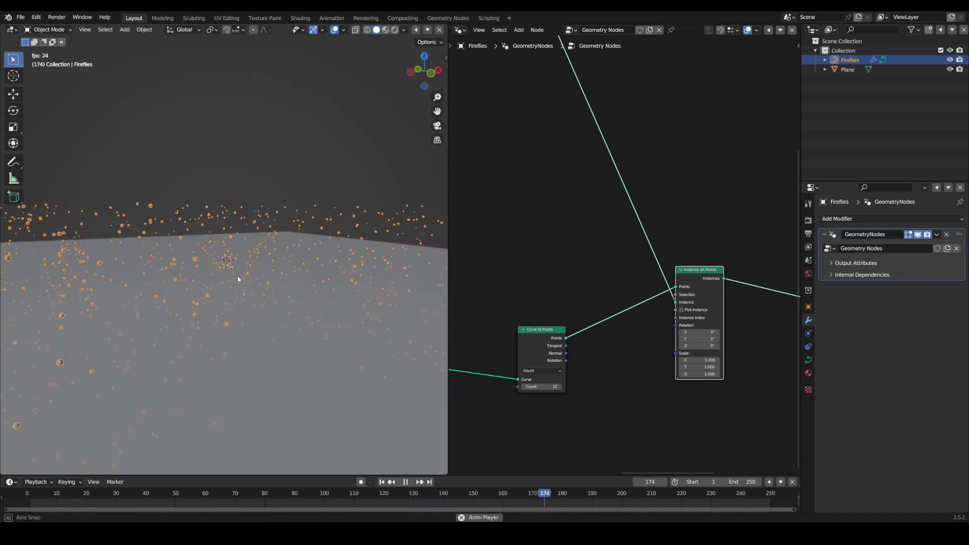
middle_click_drag(239, 279, 277, 285)
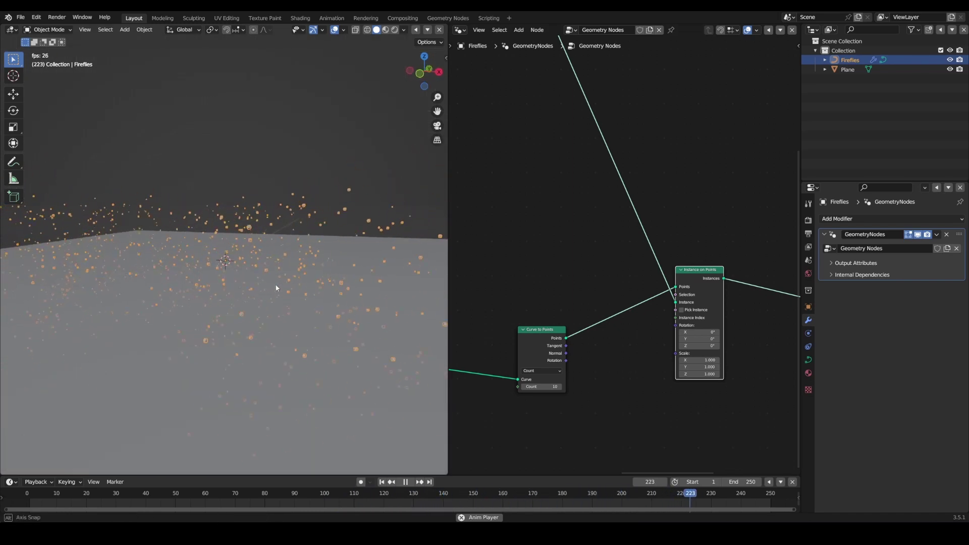
left_click(404, 482)
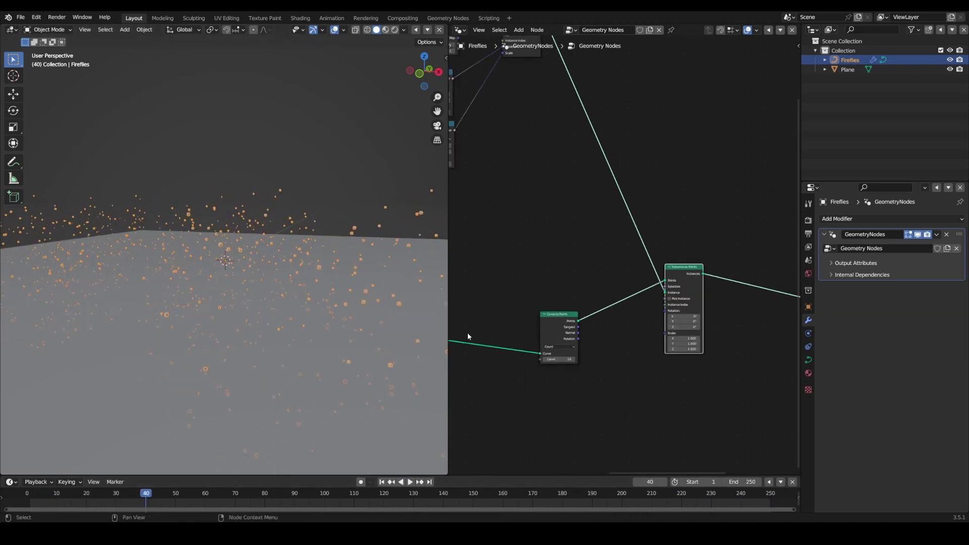
- Move all the firefly-generating nodes away from the curve nodes and combine them into a node group
scroll(624, 253, "down", 3)
left_click_drag(777, 304, 478, 159)
key("g")
left_click(626, 205)
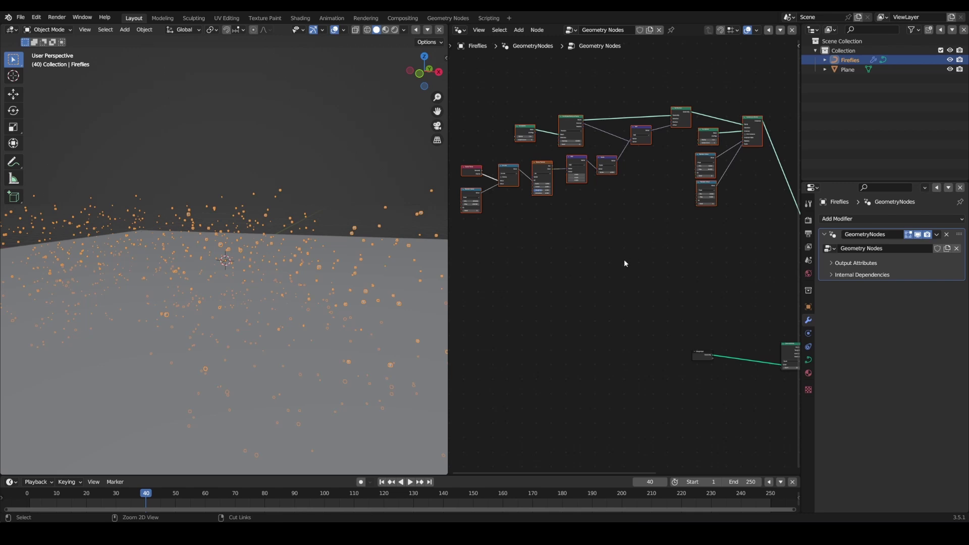
key("ctrl+g")
scroll(557, 297, "up", 1)
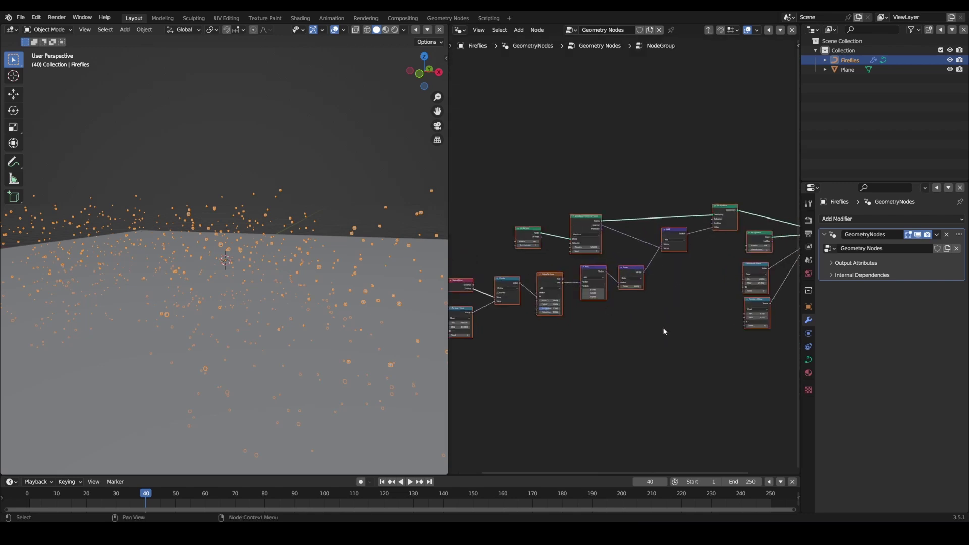
- Expose the Random Value node's Min and Max and the Noise Texture's Scale as inputs of the node group
middle_click_drag(609, 329, 754, 314)
scroll(639, 330, "up", 8)
left_click_drag(514, 244, 476, 321)
left_click(565, 226)
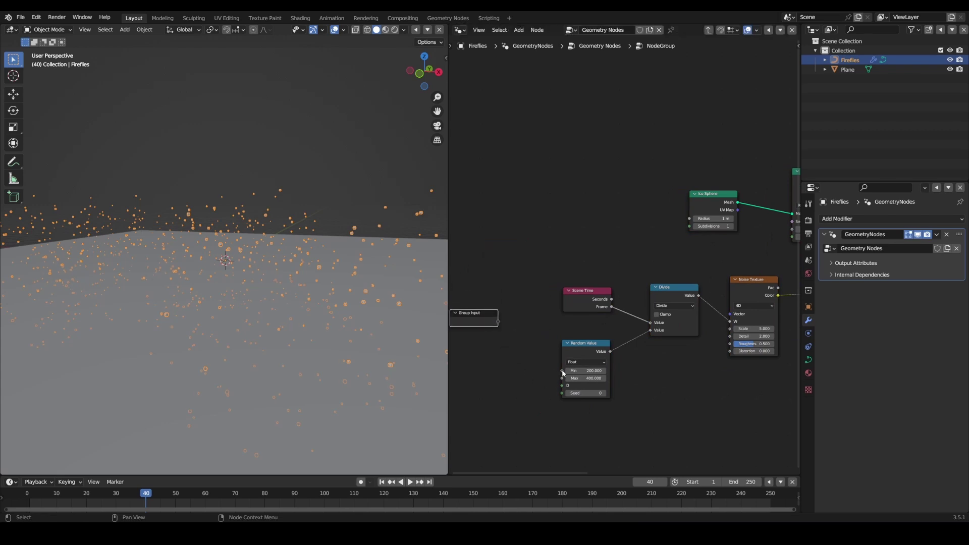
left_click_drag(562, 370, 498, 321)
left_click_drag(562, 379, 498, 329)
left_click_drag(731, 329, 585, 347)
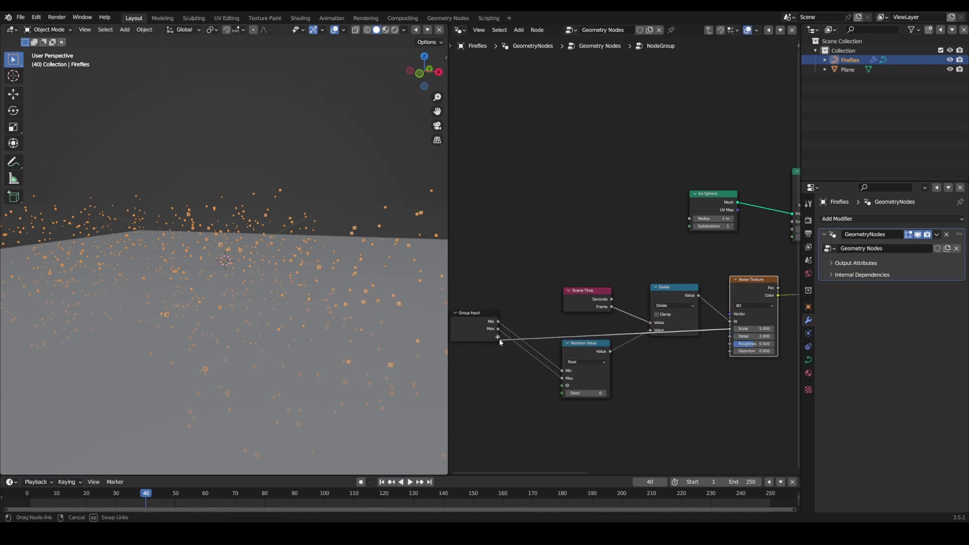
left_click_drag(499, 339, 498, 337)
- Expose the point distribution's Density and the vector Scale node's Scale as further inputs of the node group
middle_click_drag(699, 381, 395, 376)
scroll(591, 334, "down", 2)
middle_click_drag(601, 332, 823, 342)
left_click_drag(725, 251, 474, 349)
middle_click_drag(794, 336, 727, 314)
scroll(680, 337, "down", 1)
left_click_drag(729, 299, 493, 334)
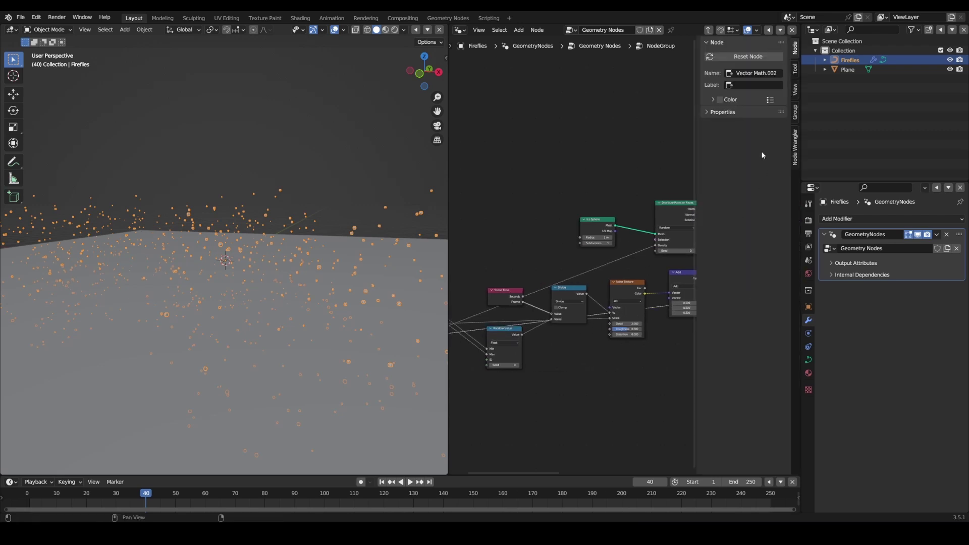
- Rename the node group's second Scale input to Vector Scale
left_click(794, 69)
left_click(795, 90)
left_click(795, 112)
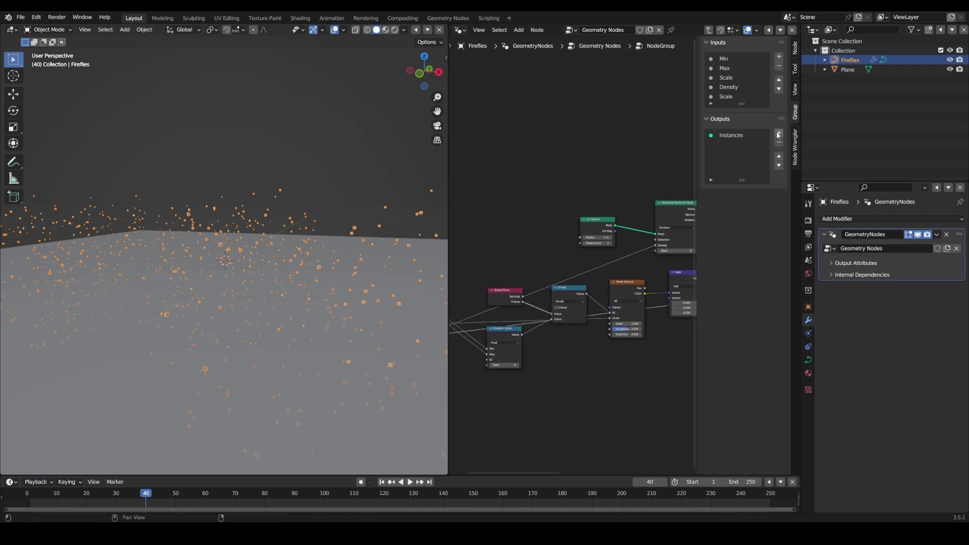
left_click(728, 97)
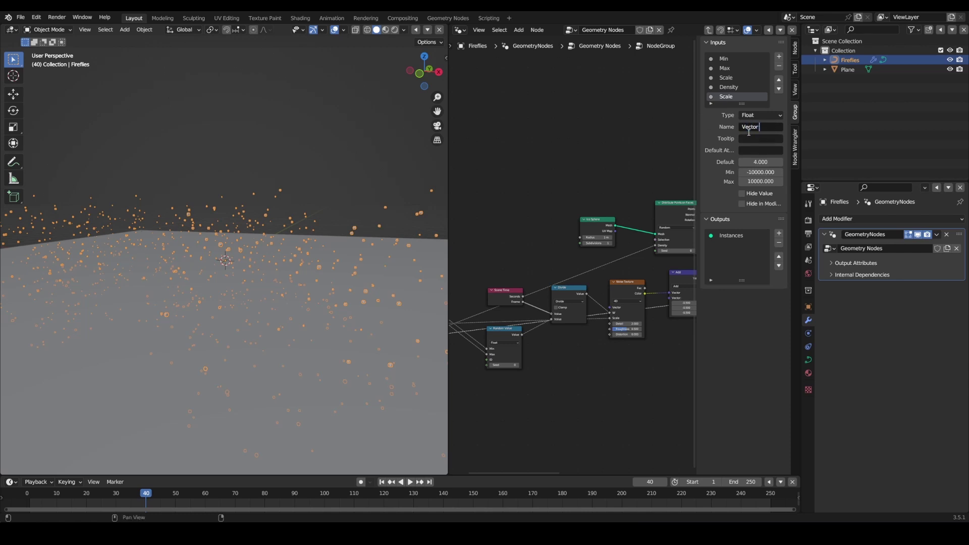
left_click(749, 132)
type("Vector Sc")
type("ale")
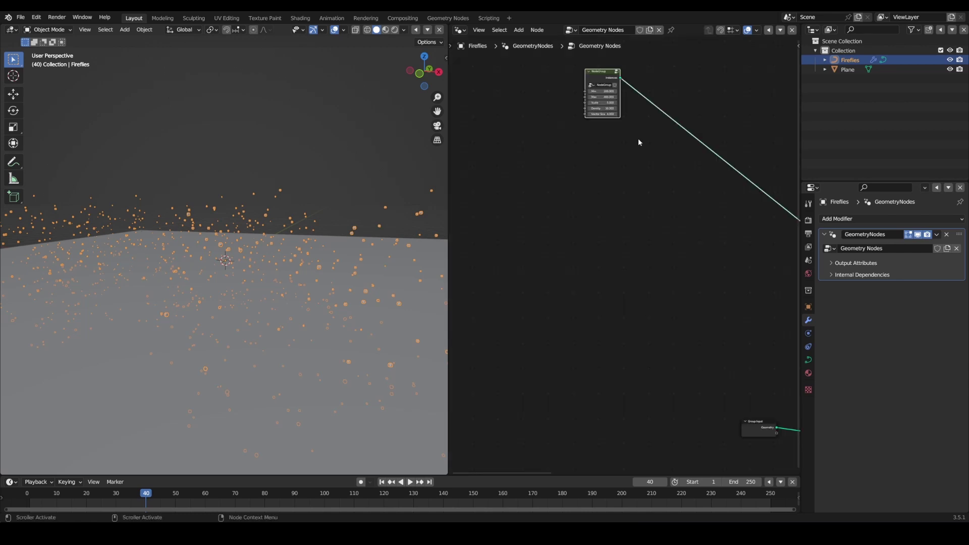
- Move the node group closer to the curve nodes and rename it Fireflies
scroll(637, 195, "up", 1)
middle_click_drag(638, 142, 544, 170)
scroll(633, 192, "down", 2)
scroll(533, 173, "down", 1)
left_click_drag(502, 136, 606, 177)
scroll(610, 190, "up", 3)
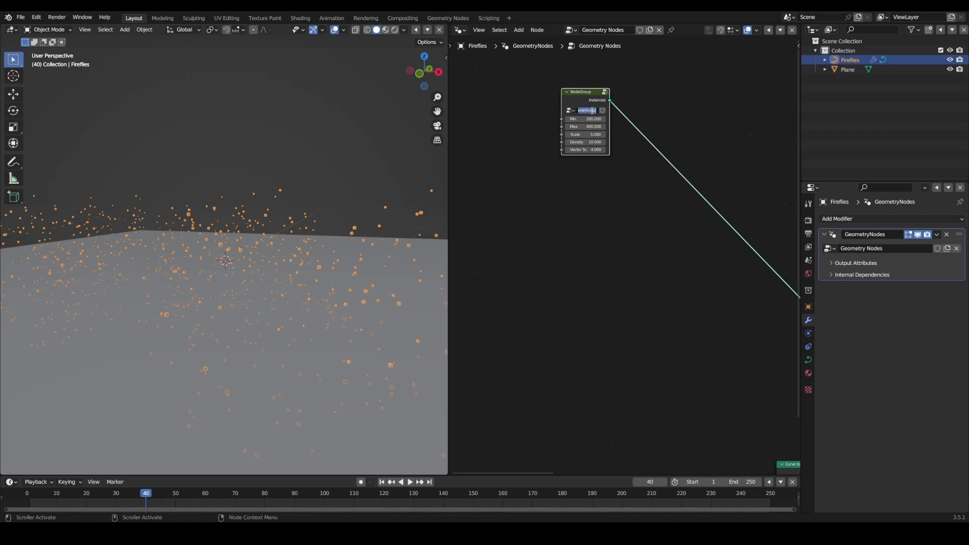
scroll(593, 100, "down", 2)
- Duplicate the Fireflies group node and place the copy below the original
key("shift+d")
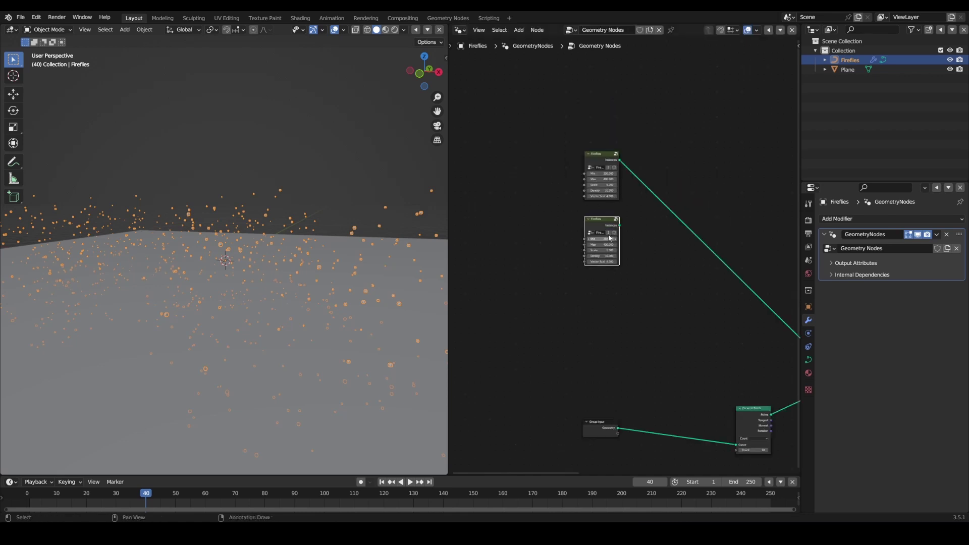
scroll(602, 228, "up", 4)
left_click_drag(588, 212, 586, 211)
middle_click_drag(621, 209, 600, 200)
- Set the copied Fireflies group's Min to 100 and Max to 200 and compare both groups through a Viewer during playback
left_click(570, 134, "ctrl+shift")
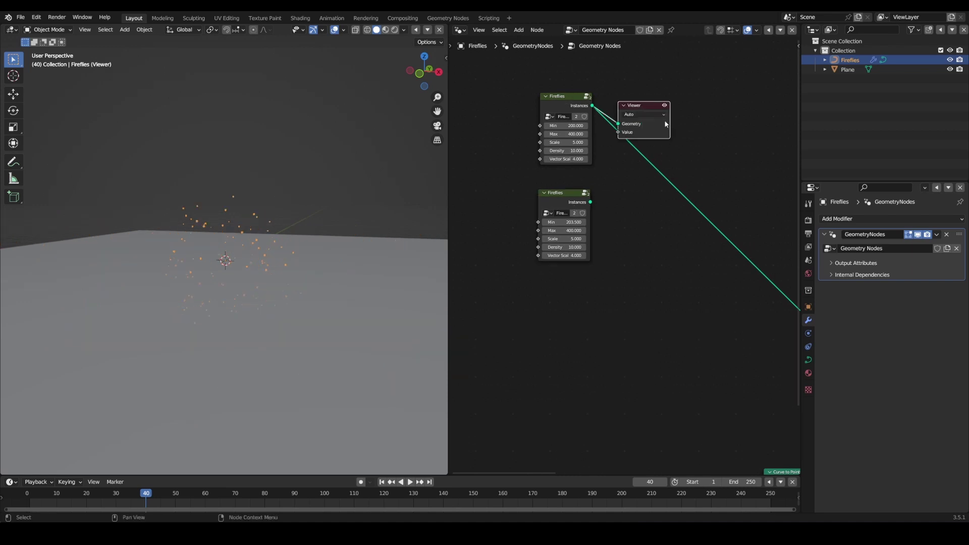
left_click(573, 203, "ctrl+shift")
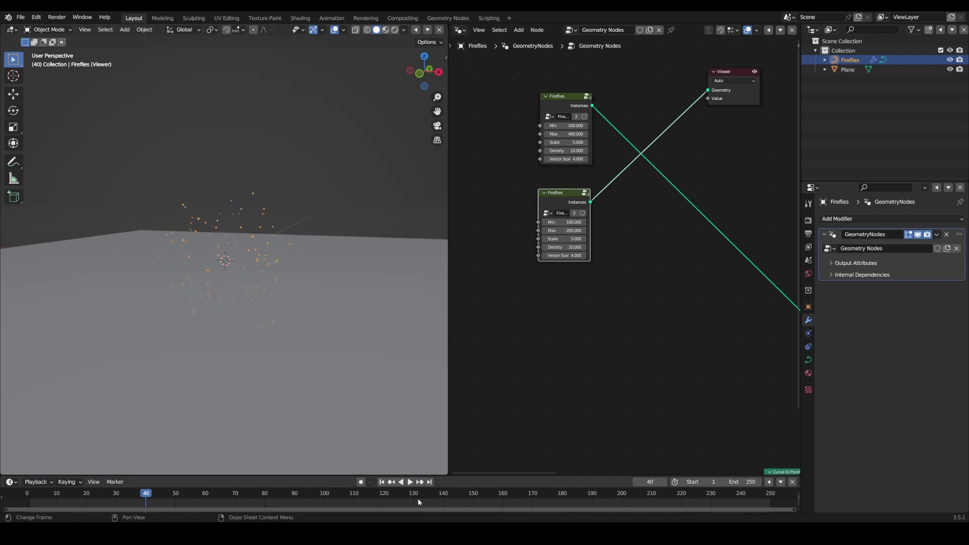
left_click(412, 482)
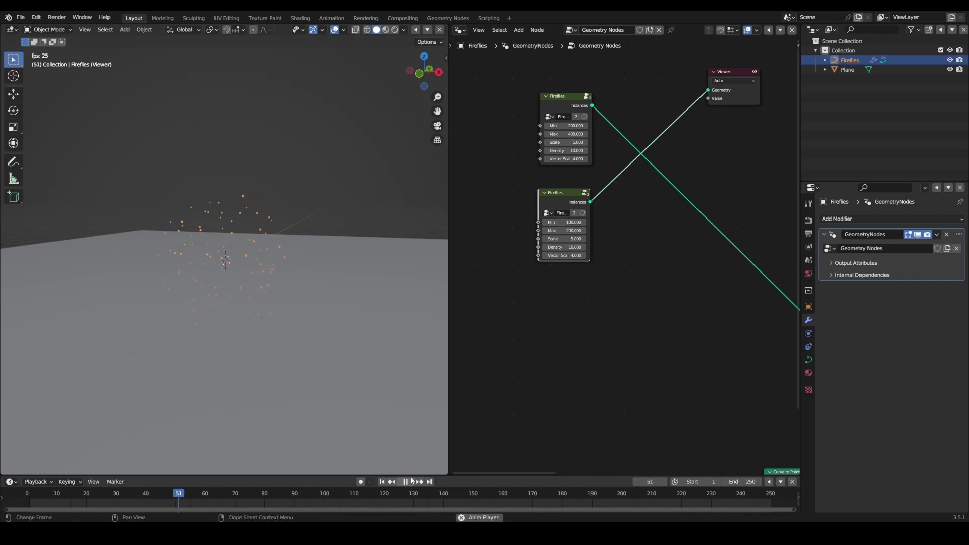
left_click(563, 103, "ctrl+shift")
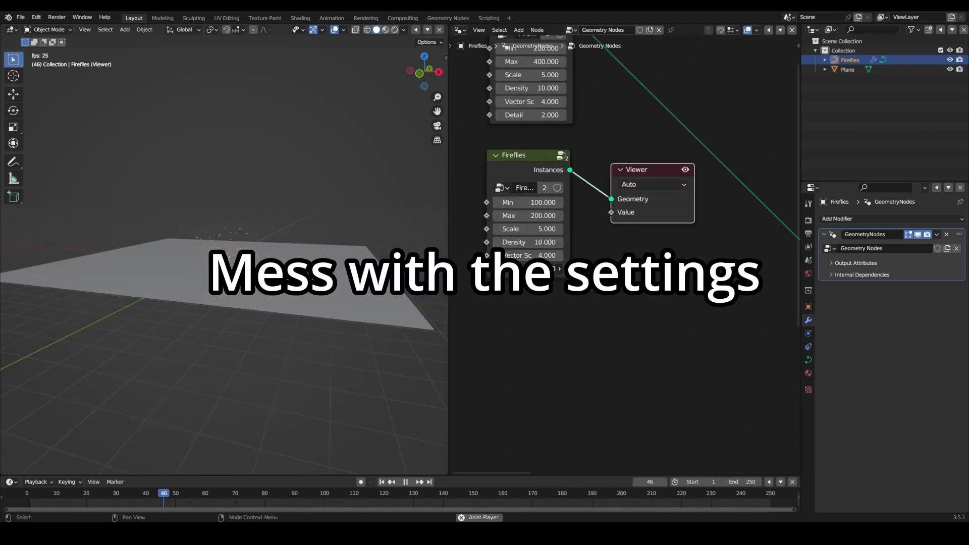
- Set the second Fireflies group's Scale to 4.52, Density to 2.6, Vector Scale to 5.12 and Detail to 0.9
left_click_drag(527, 228, 514, 229)
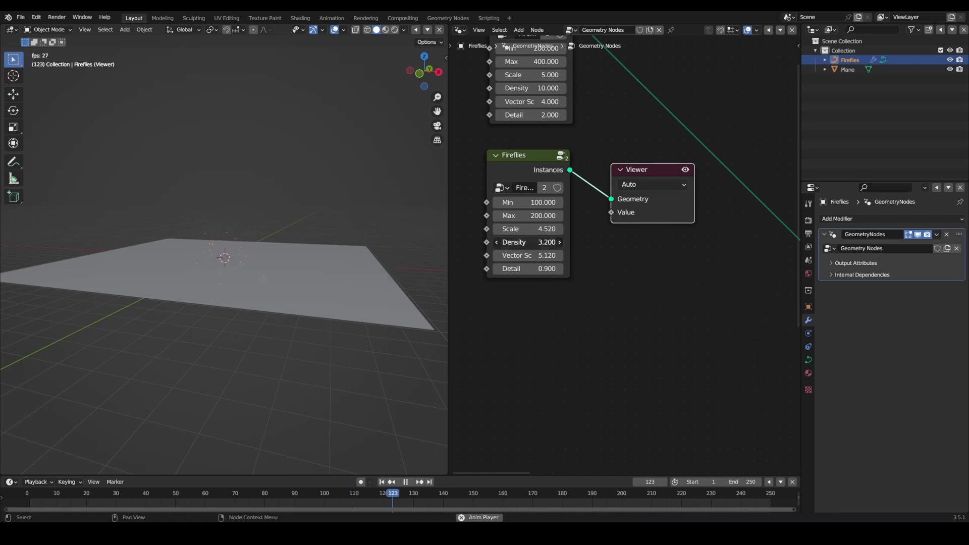
left_click_drag(528, 242, 504, 242)
scroll(428, 299, "up", 3)
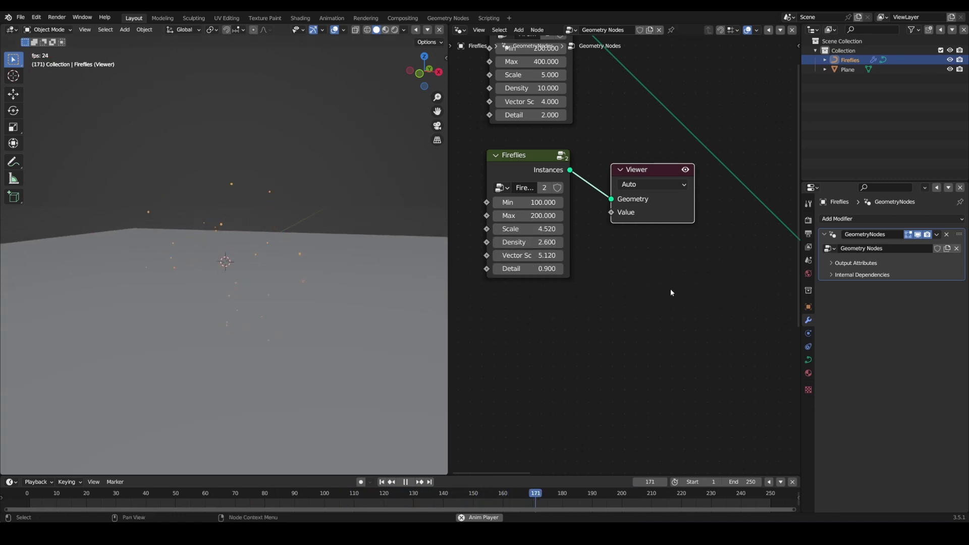
scroll(673, 285, "down", 2)
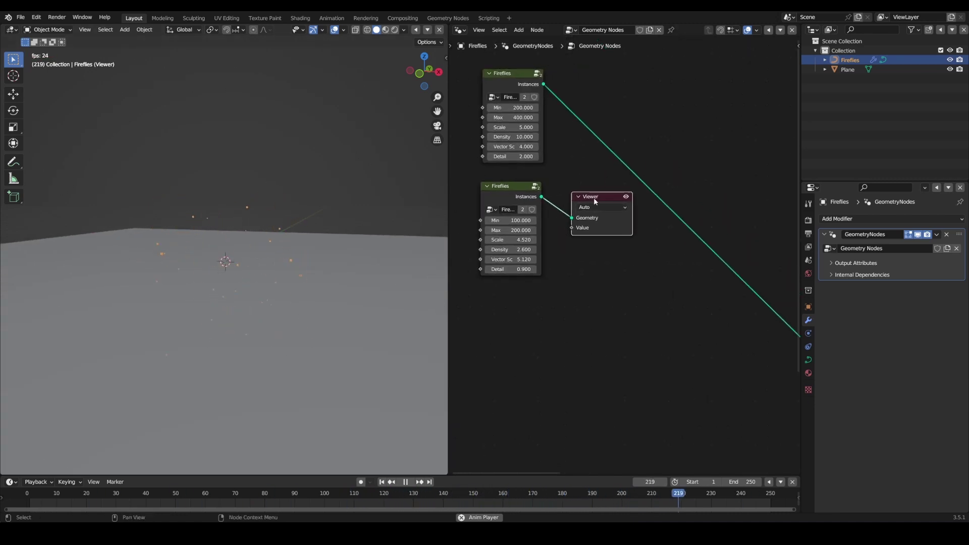
- Remove the Viewer, merge both Fireflies groups with a Join Geometry node and preview the joined result
key("x")
right_click_drag(519, 196, 528, 122, "ctrl+shift")
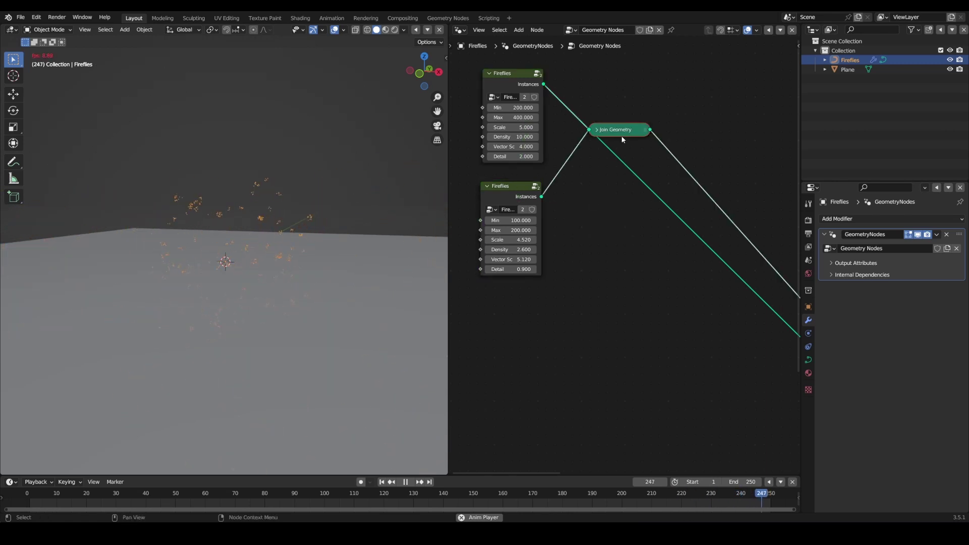
left_click(622, 130, "ctrl+shift")
scroll(622, 225, "down", 1)
middle_click_drag(621, 225, 616, 228)
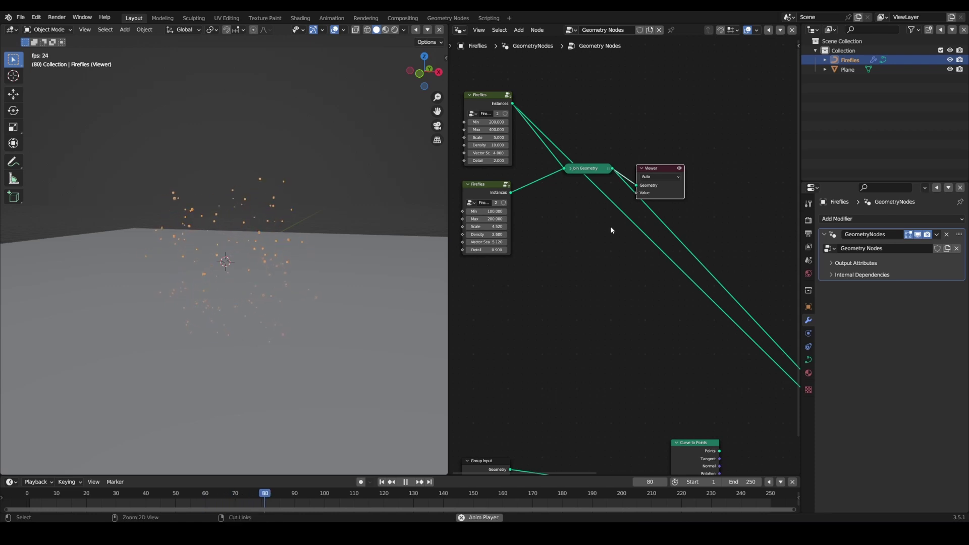
- Space the second Fireflies group further down and place the expanded Join Geometry node between the two groups
left_click_drag(488, 192, 491, 256)
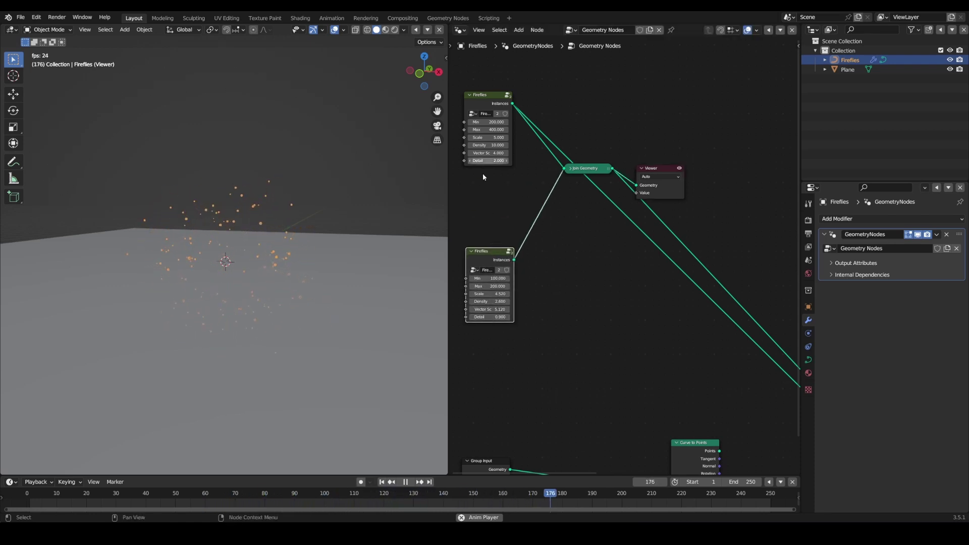
right_click_drag(497, 257, 561, 326, "ctrl+shift")
middle_click_drag(604, 255, 614, 261)
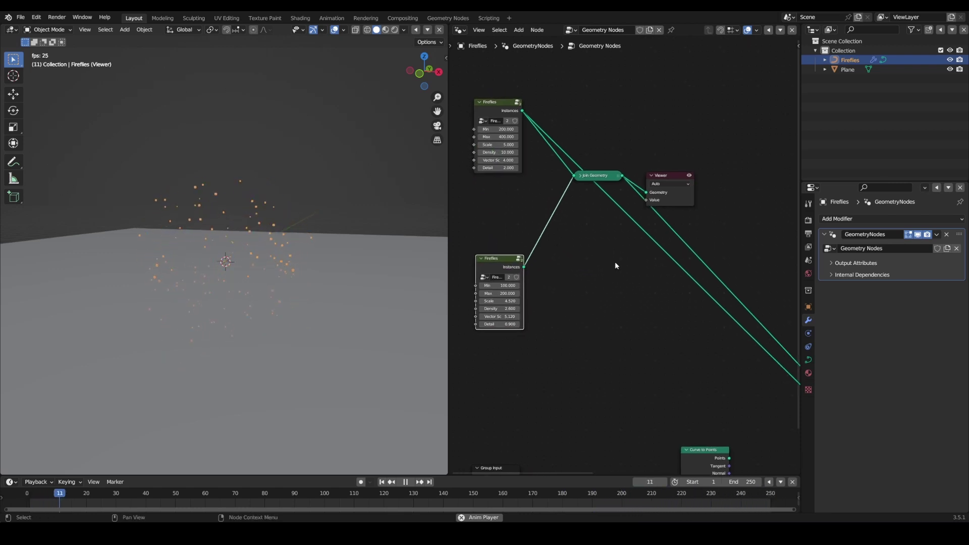
left_click(580, 175)
left_click_drag(592, 181, 580, 202)
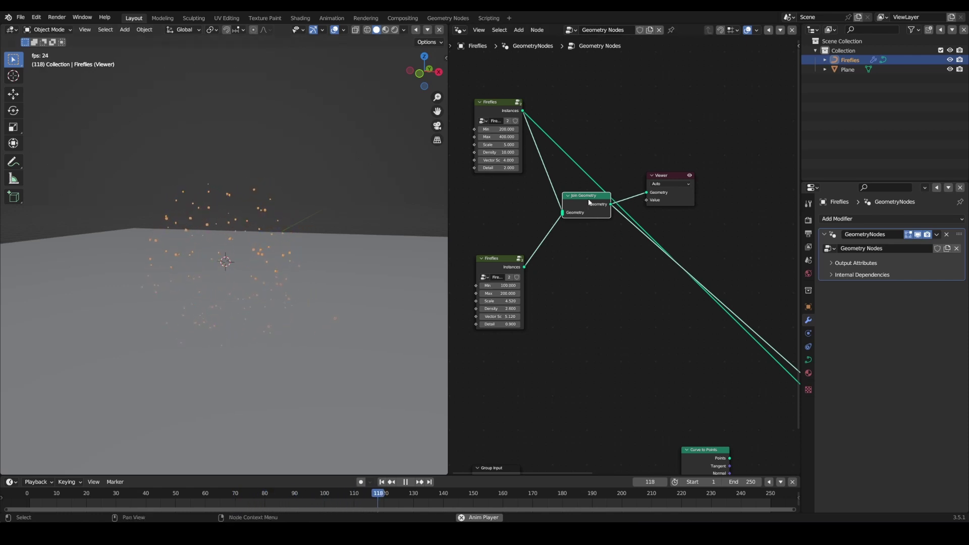
- Compare the second Fireflies group alone with the joined fireflies through the Viewer
middle_click_drag(534, 230, 571, 271)
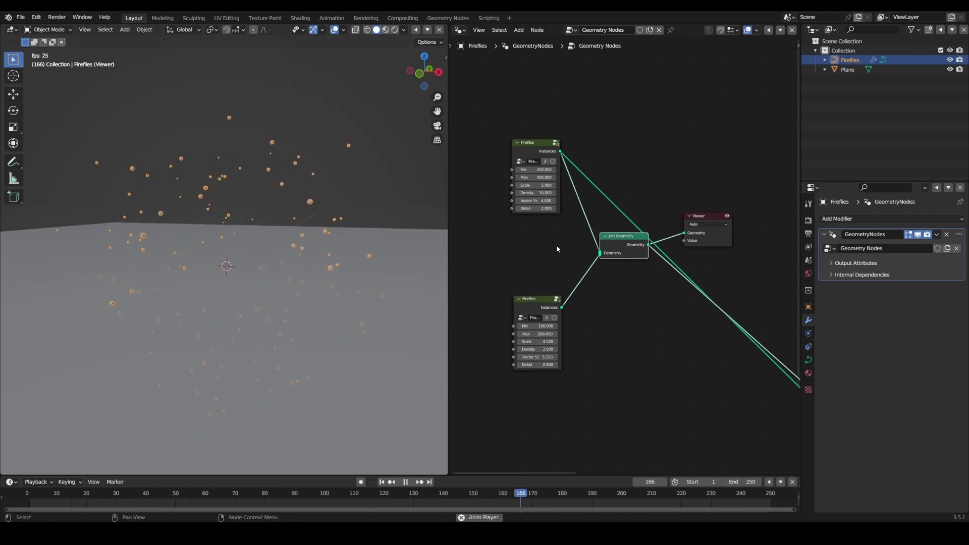
left_click(548, 310, "ctrl+shift")
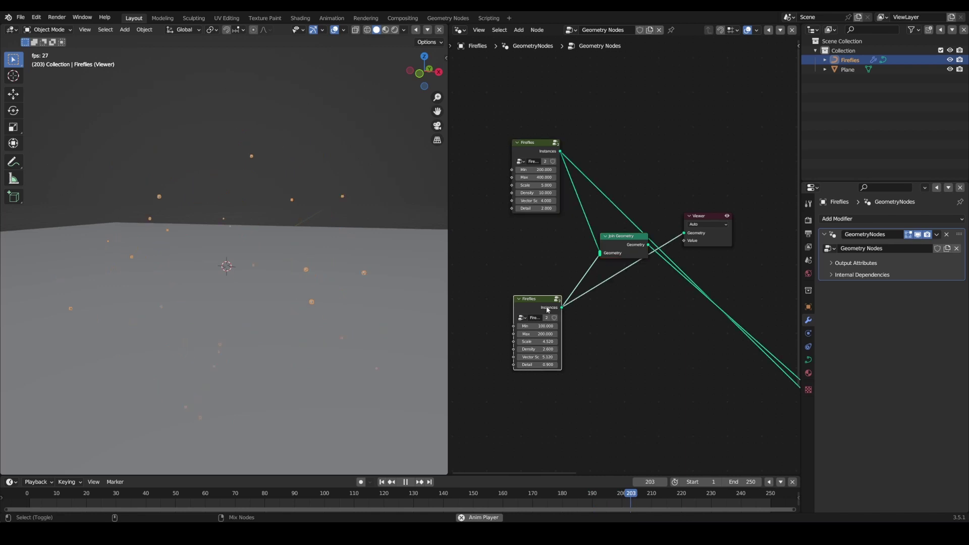
left_click(631, 242, "ctrl+shift")
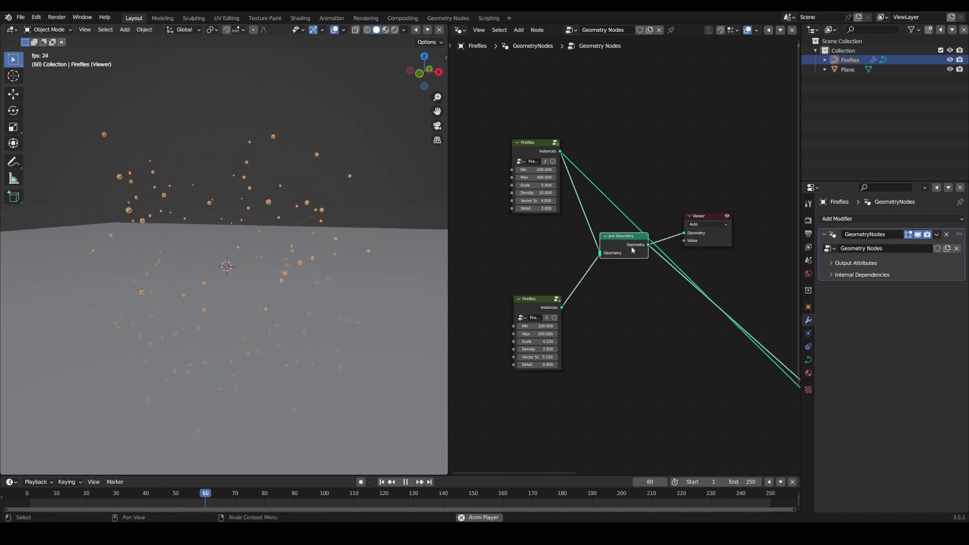
- Move the second Fireflies group up under the first and place a duplicate of it below as a third group
mouse_move(629, 245)
left_mouse_down()
mouse_move(612, 256)
mouse_move(623, 253)
left_mouse_up()
left_click_drag(557, 298, 511, 211)
key("shift+d")
left_click(536, 349)
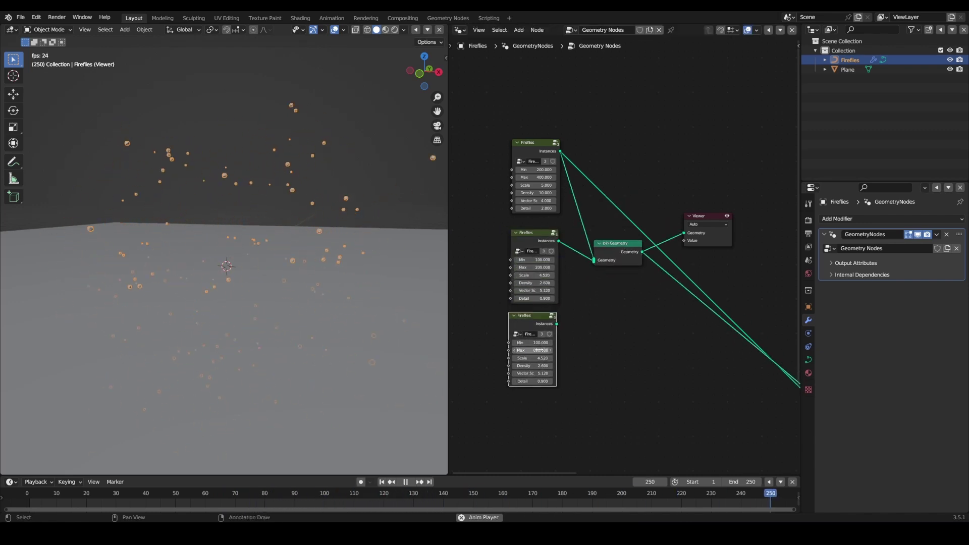
- Set the third Fireflies group's Min to 400 and Scale to 3, and adjust its Density
double_click(532, 343)
type("400")
double_click(533, 358)
type("3")
left_click(531, 316, "ctrl+shift")
left_click_drag(533, 365, 554, 366)
- Connect the third Fireflies group to Join Geometry and preview all three groups together
left_click_drag(556, 324, 593, 261)
left_click(619, 253, "ctrl+shift")
scroll(690, 292, "down", 3)
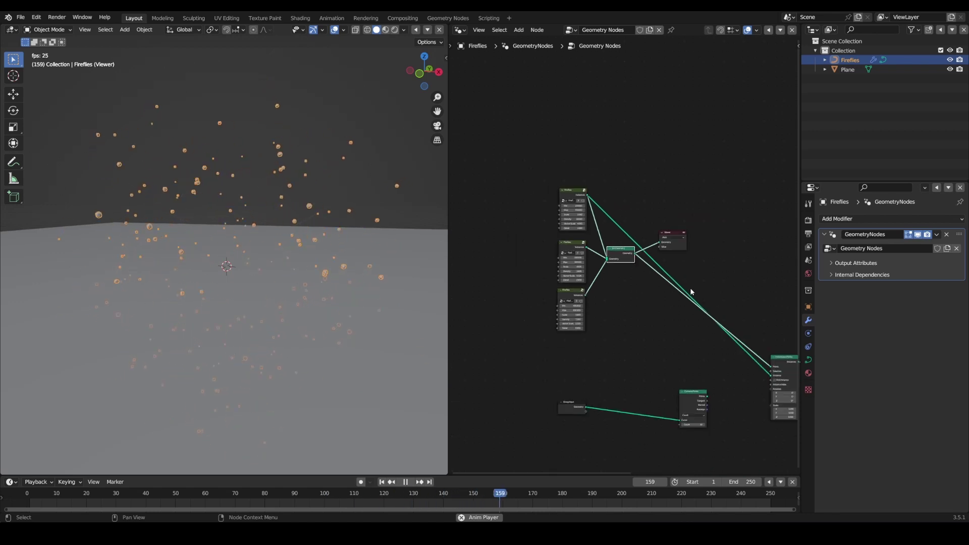
middle_click_drag(691, 287, 604, 244)
scroll(604, 244, "up", 2)
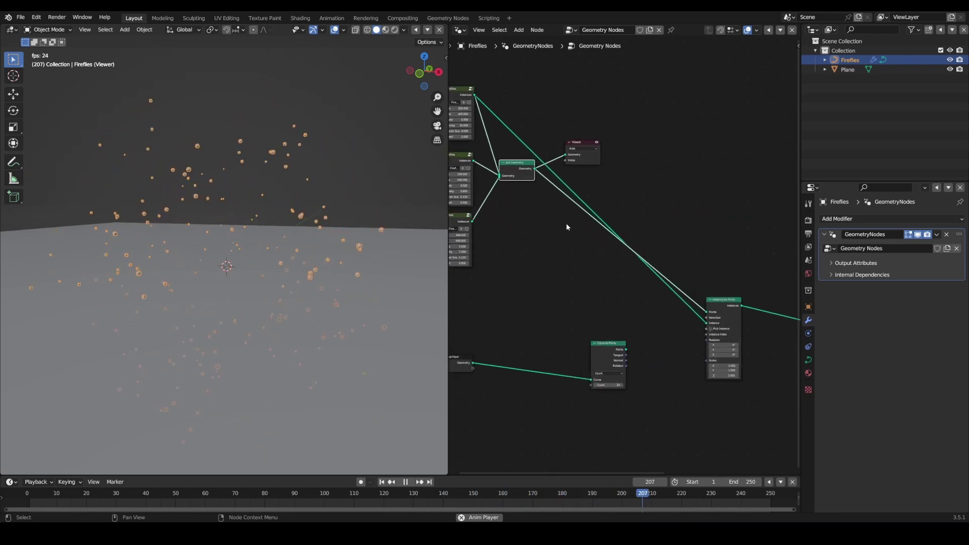
- Rewire Instance on Points so Curve to Points feeds its Points input and Join Geometry feeds its Instance input
left_click(730, 306, "ctrl+shift")
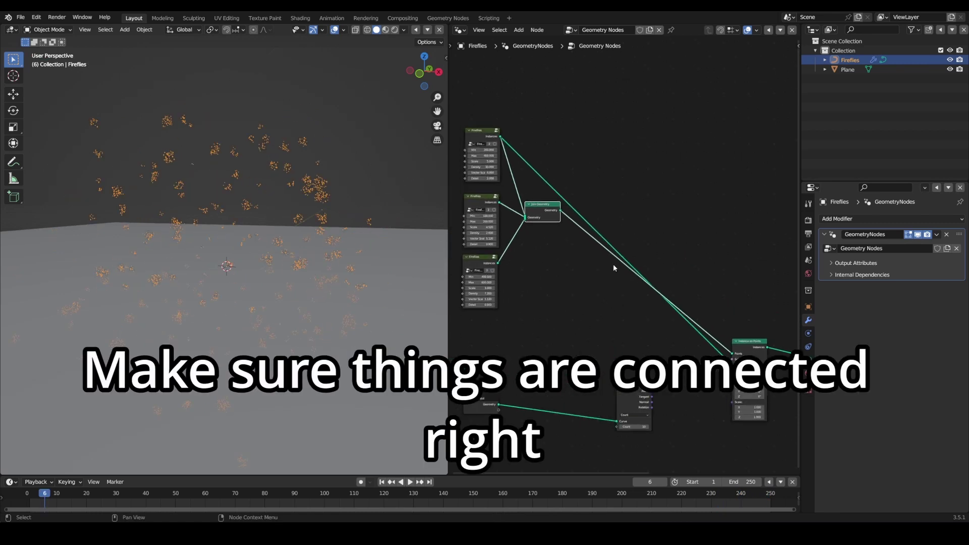
left_click_drag(546, 208, 494, 279)
scroll(357, 274, "down", 3)
left_click_drag(652, 392, 684, 386)
left_click_drag(733, 358, 732, 354)
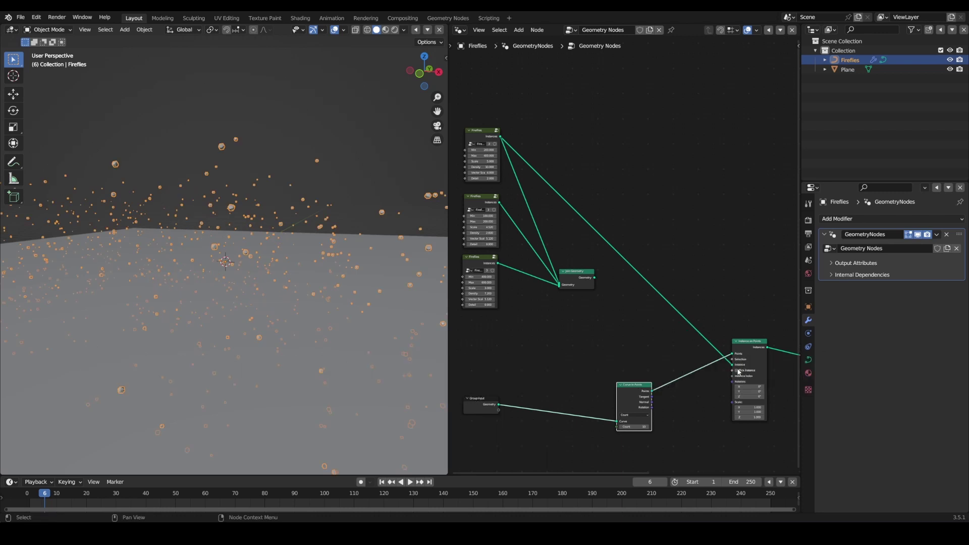
left_click_drag(596, 279, 731, 364)
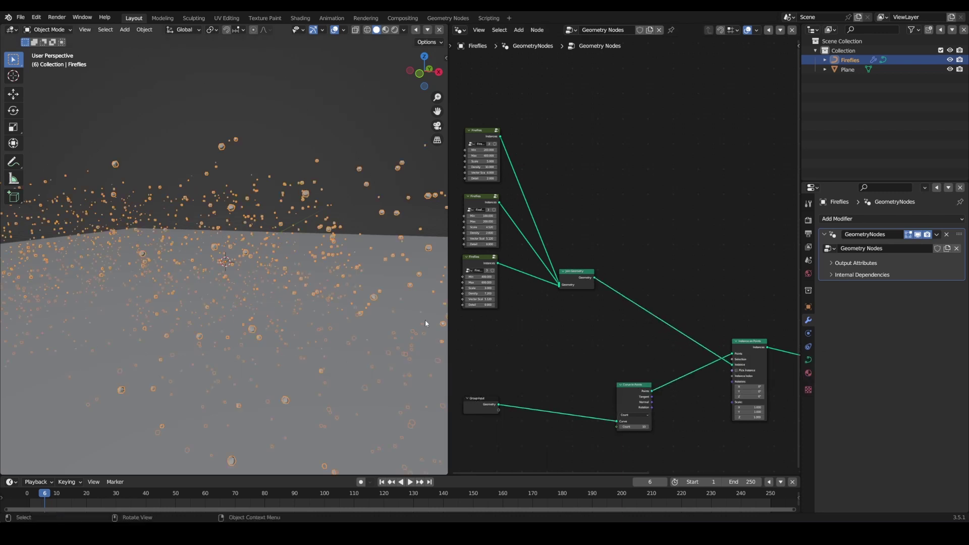
- Play the animation of the instanced fireflies and delete the Viewer node
scroll(610, 374, "up", 1)
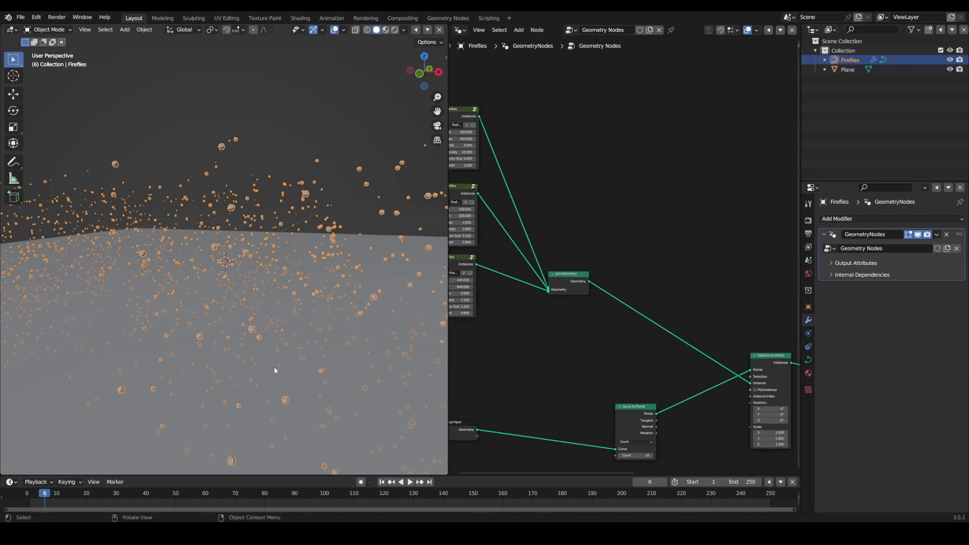
left_click(411, 482)
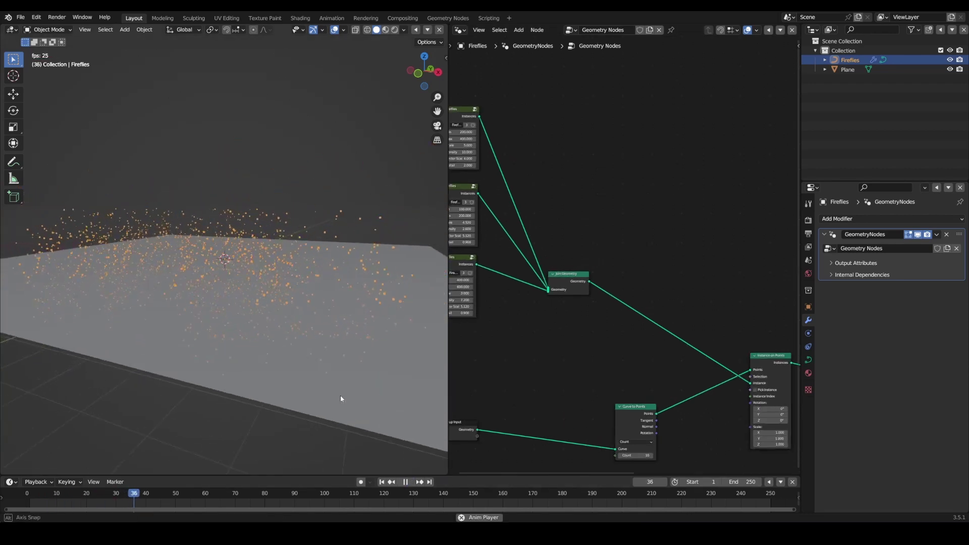
key("KP_1")
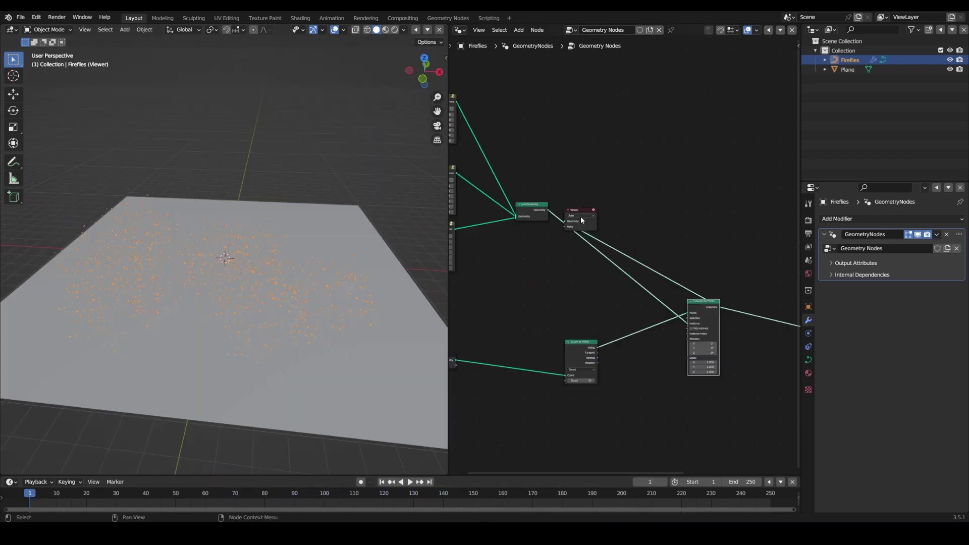
key("x")
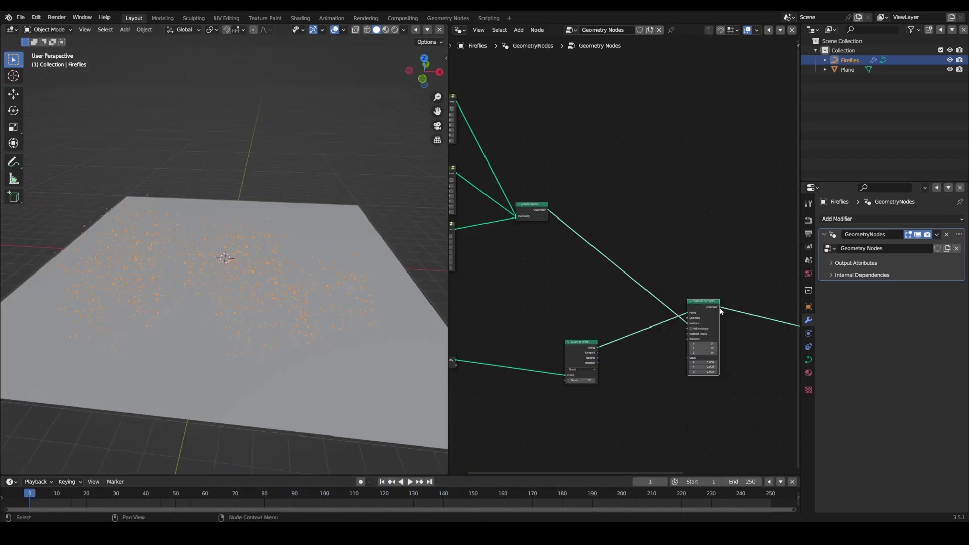
- Enable Pick Instance on the Instance on Points node and set the Curve to Points Count to 400
middle_click_drag(716, 328, 635, 306)
scroll(635, 306, "up", 3)
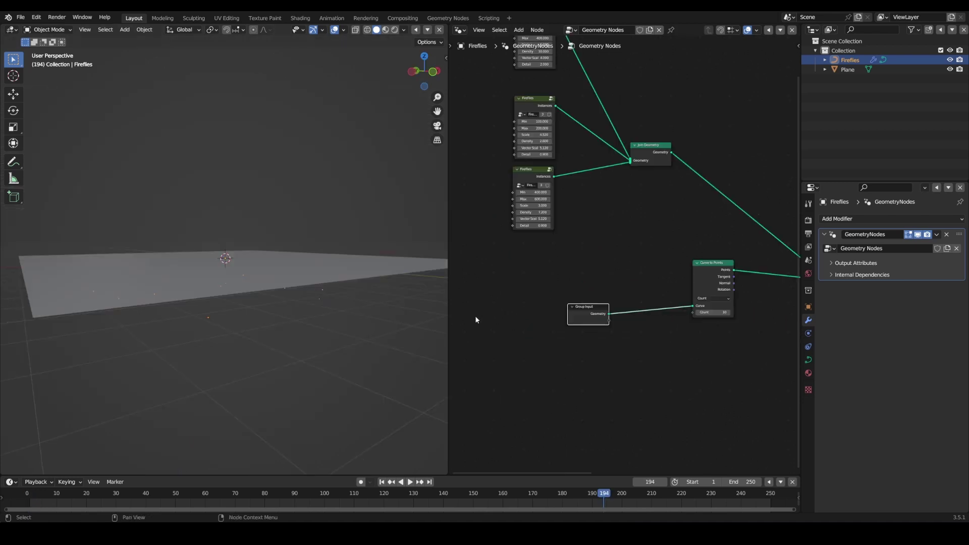
middle_click_drag(303, 297, 283, 294)
left_click(410, 482)
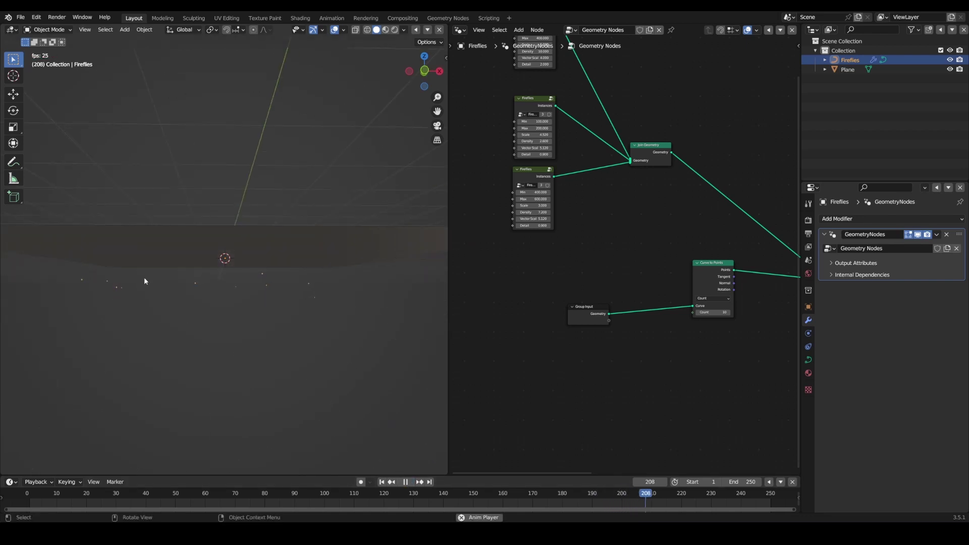
middle_click_drag(330, 315, 350, 338)
middle_click_drag(671, 344, 577, 343)
scroll(580, 344, "up", 2)
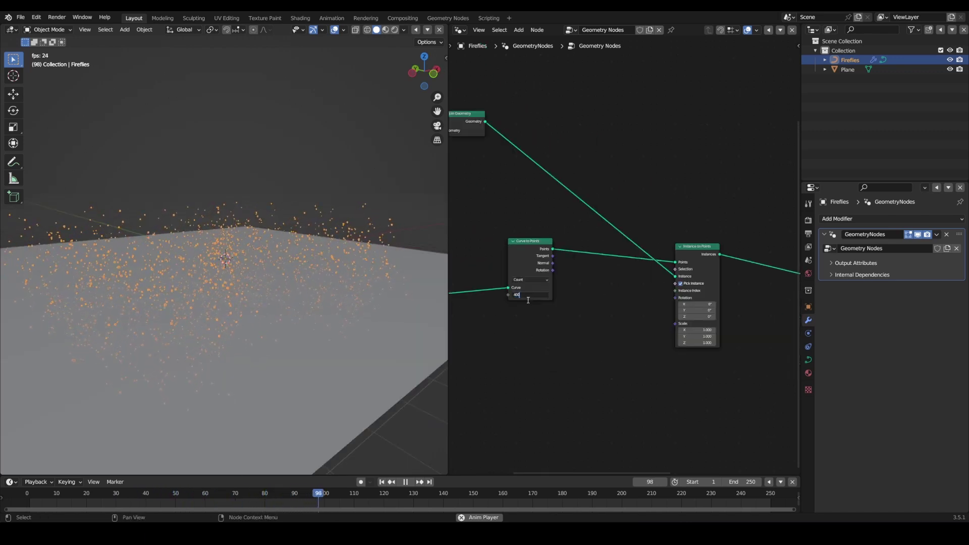
key("Return")
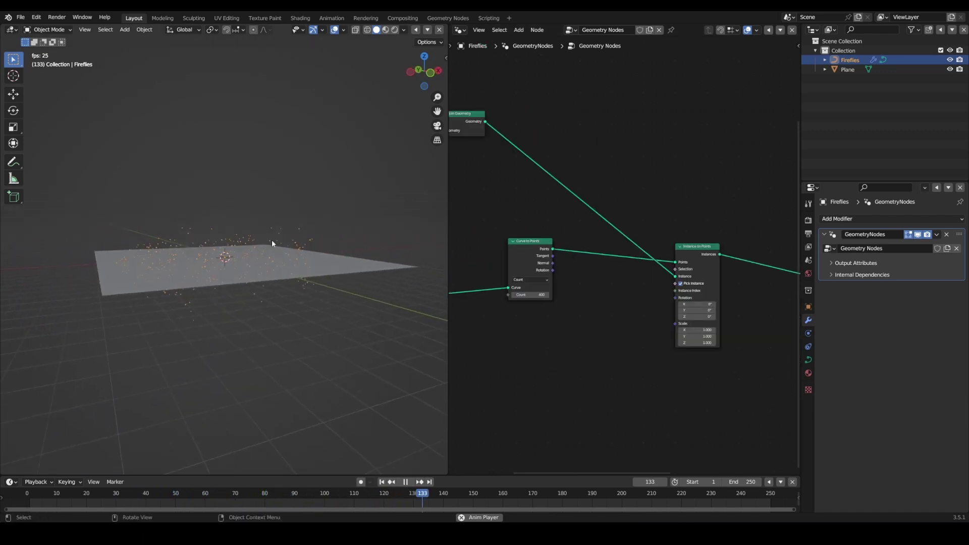
- Inspect the animated fireflies from several angles, including the front, and review the node tree
left_click(271, 220)
middle_click_drag(288, 274, 207, 298)
left_click(208, 297)
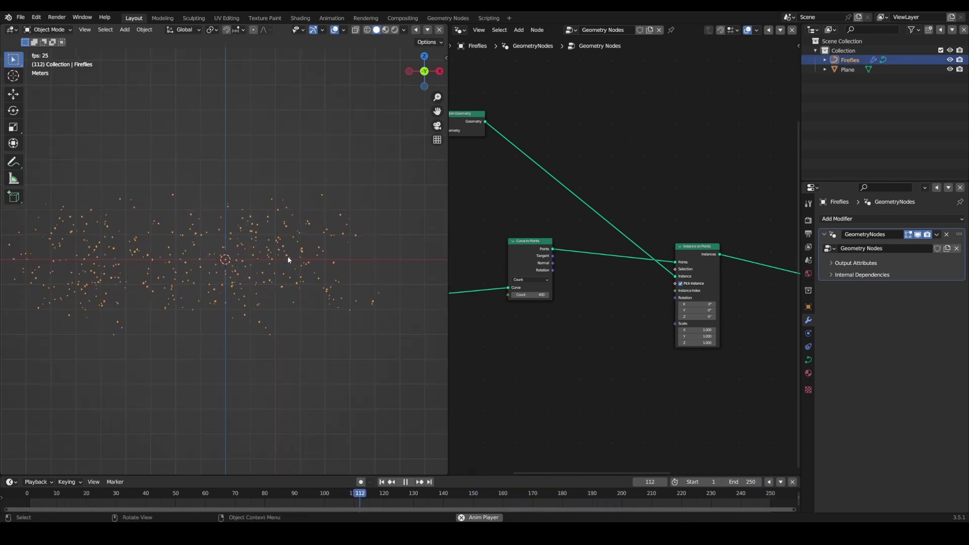
scroll(626, 275, "down", 2)
middle_click_drag(625, 276, 791, 286)
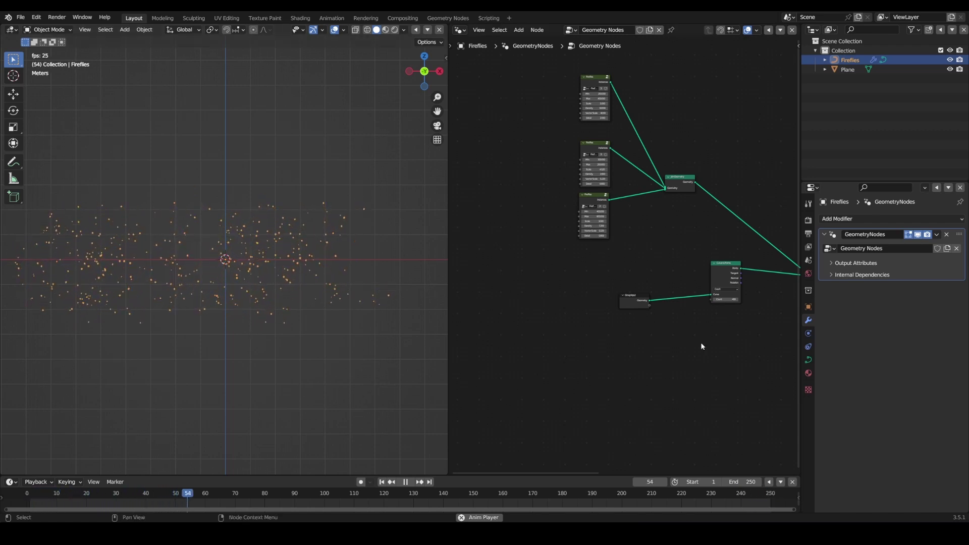
middle_click_drag(703, 342, 500, 314)
scroll(507, 323, "up", 3)
middle_click_drag(565, 303, 609, 300)
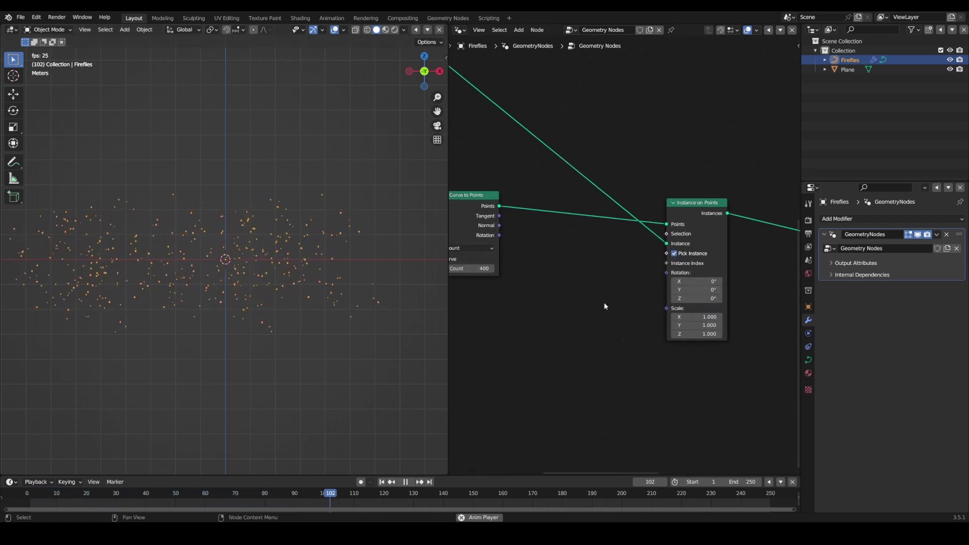
- Add a Random Value node driving the Scale of Instance on Points, with Min 0.740 and Max 0.870
key("shift+a")
left_click(594, 256)
type("ran")
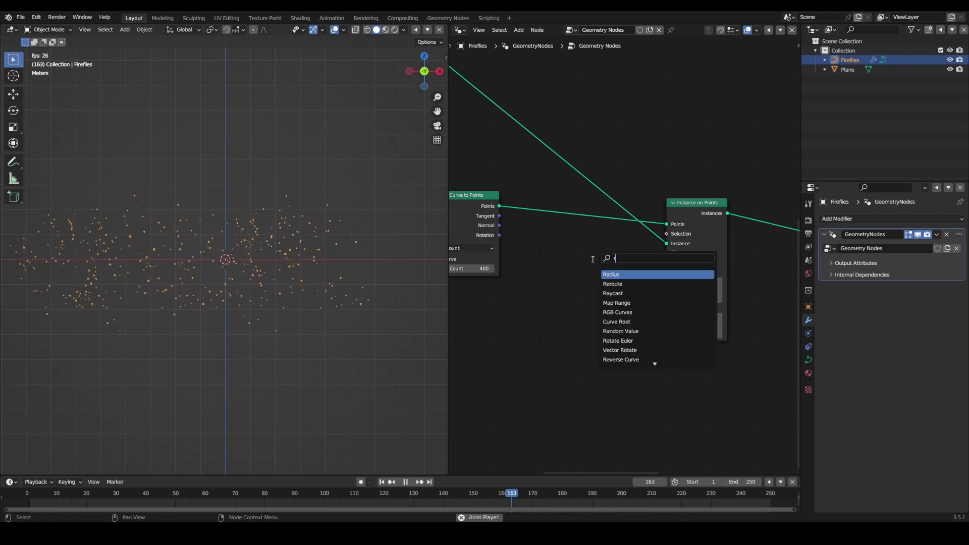
left_click(623, 287)
left_click(581, 306)
left_click_drag(630, 317, 666, 308)
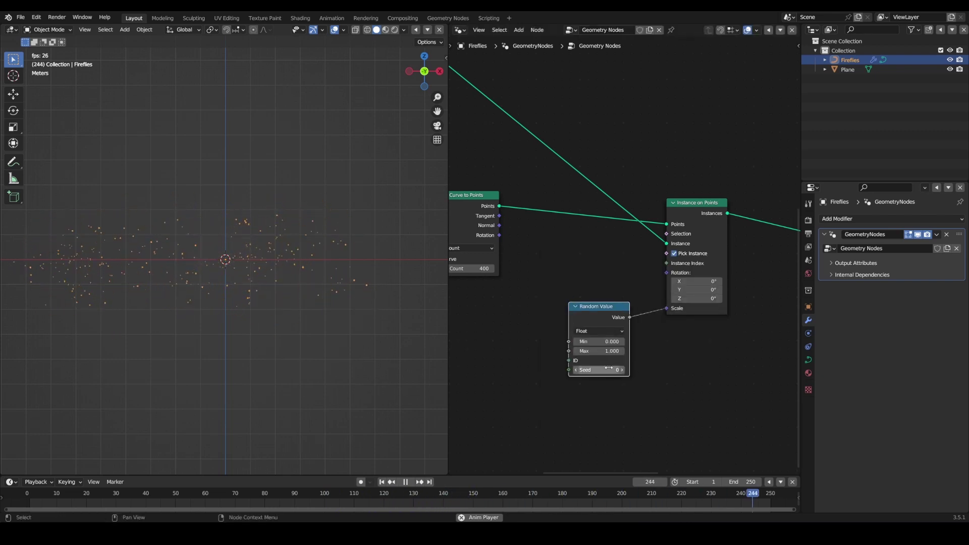
left_click_drag(600, 342, 638, 341)
left_click_drag(600, 351, 594, 350)
- Duplicate the Random Value node as a Vector driving instance Rotation, with Max values of 5, 5.7 and 7.3
left_click_drag(599, 307, 510, 370)
key("shift+d")
left_click(538, 309)
left_click(530, 338)
left_click_drag(538, 285, 666, 272)
left_click_drag(549, 321, 556, 322)
left_click_drag(547, 315, 550, 315)
left_click_drag(547, 306, 573, 323)
scroll(204, 297, "up", 1)
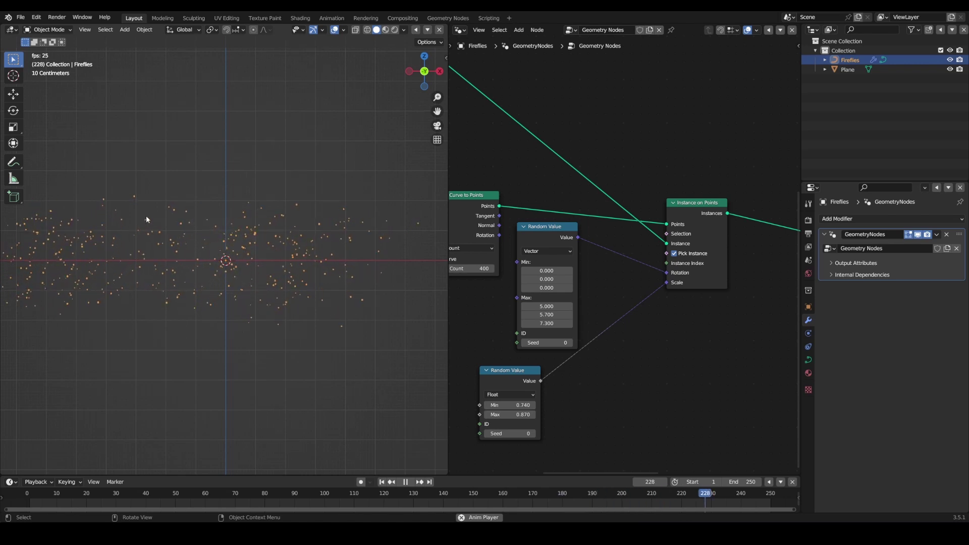
- Arrange the two Random Value nodes one above the other below Curve to Points
scroll(208, 248, "down", 5)
scroll(626, 255, "down", 5)
left_click_drag(572, 238, 553, 258)
left_click_drag(546, 335, 555, 364)
left_click_drag(556, 268, 555, 289)
- Switch the viewport to Material Preview shading and hide the overlays
left_click(385, 30)
left_click(334, 29)
middle_click_drag(270, 282, 298, 271)
- Give the ground plane a new material with a black Base Color
left_click(303, 339)
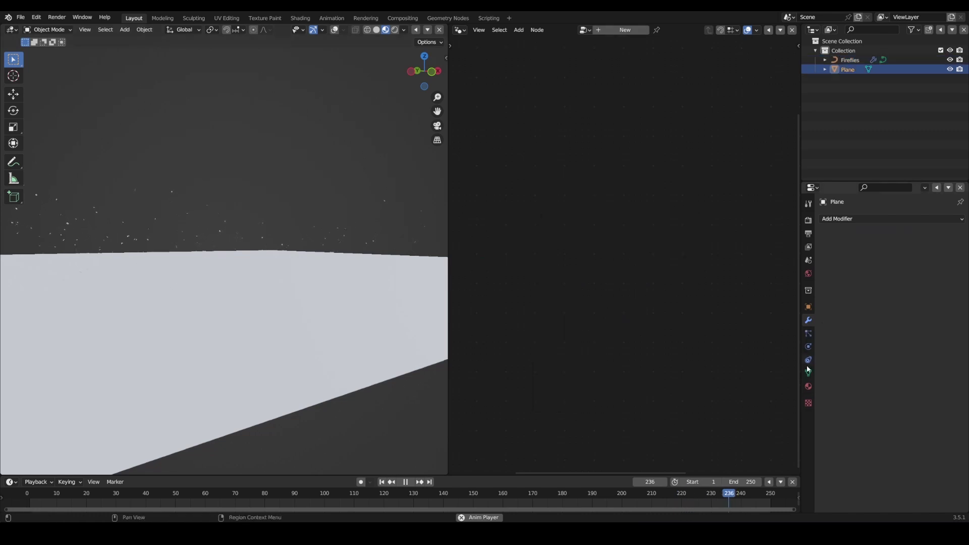
left_click(807, 386)
left_click(869, 259)
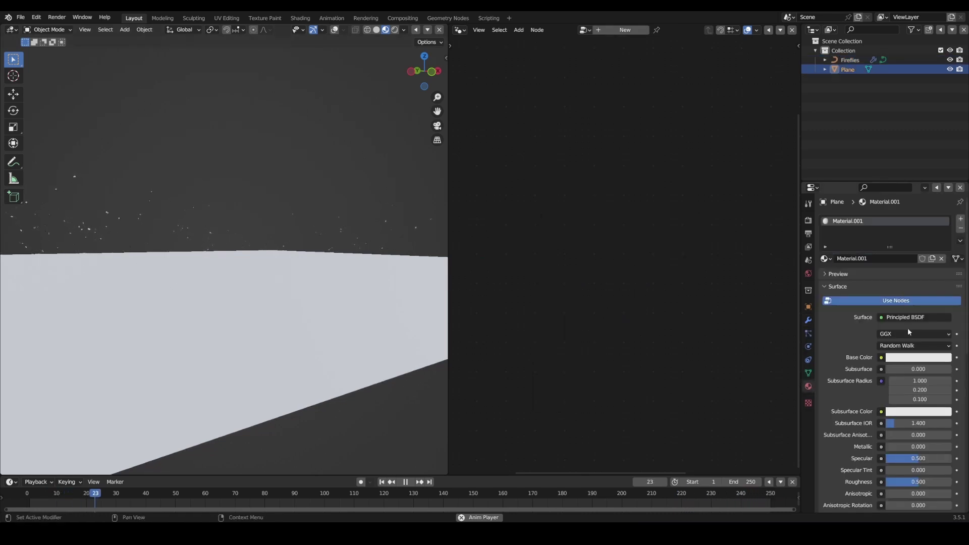
left_click(904, 359)
left_click_drag(945, 267, 945, 298)
- Create a new material for the Fireflies object with an Emission surface in orange
middle_click_drag(286, 223, 307, 224)
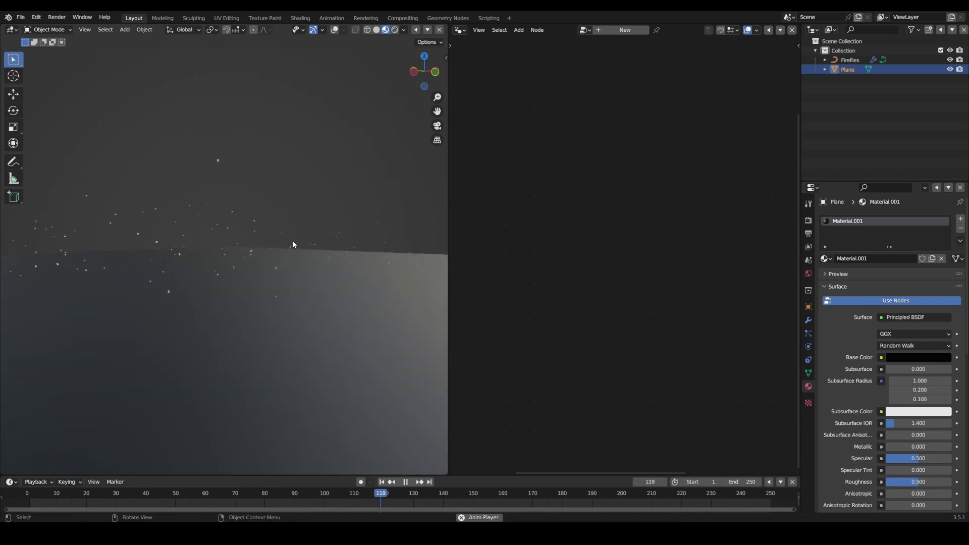
left_click(256, 243)
middle_click_drag(310, 275, 250, 286)
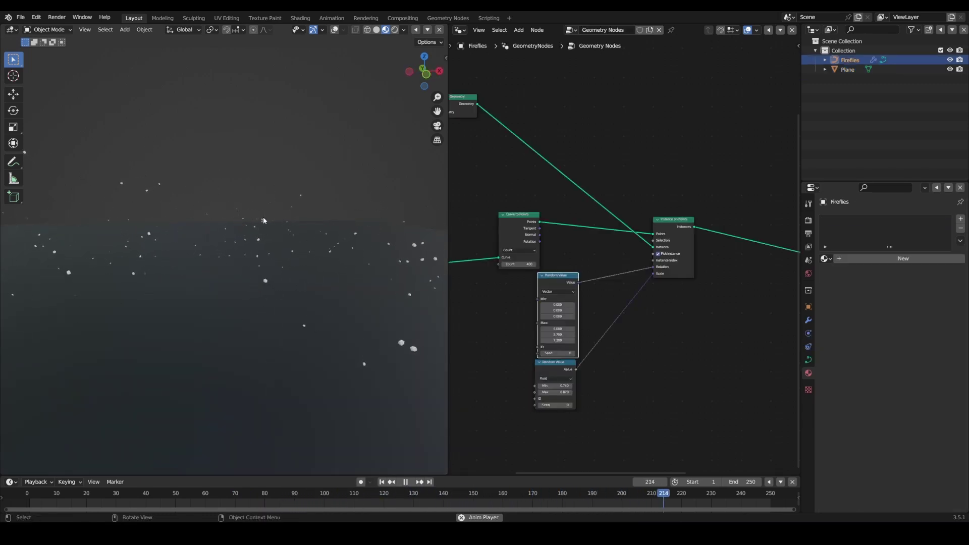
left_click(872, 260)
left_click(905, 318)
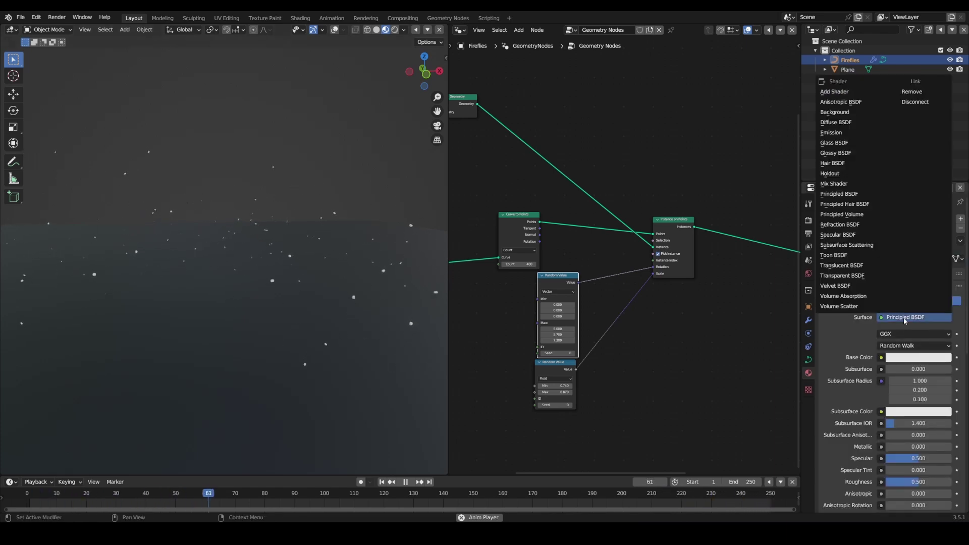
left_click(852, 143)
left_click(919, 335)
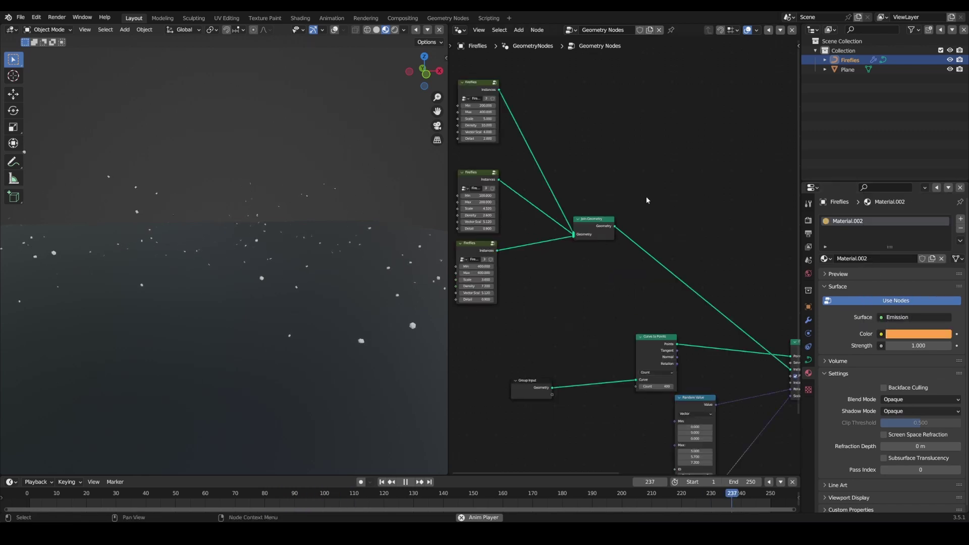
- Insert a Set Material node after Join Geometry and assign Material.002 to it
key("shift+a")
left_click(648, 196)
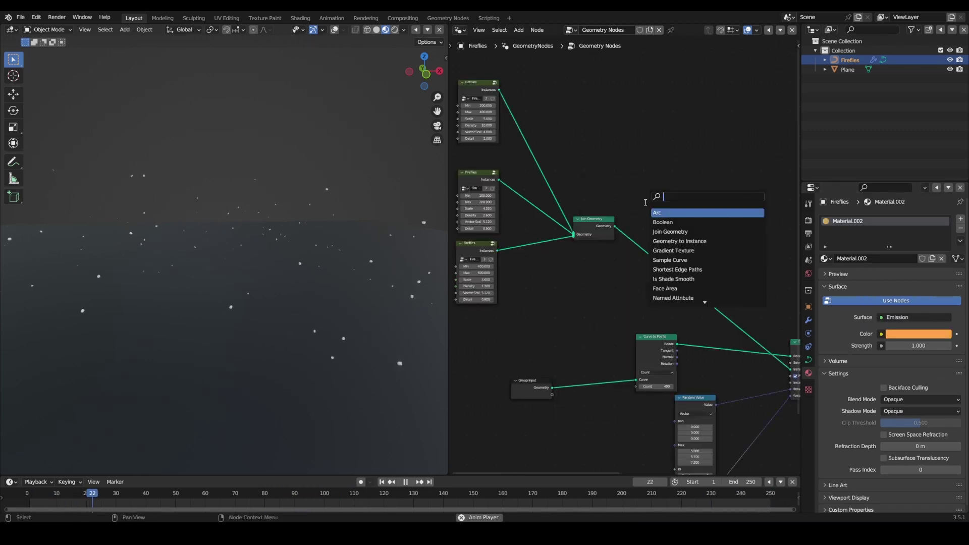
type("set mat")
key("Return")
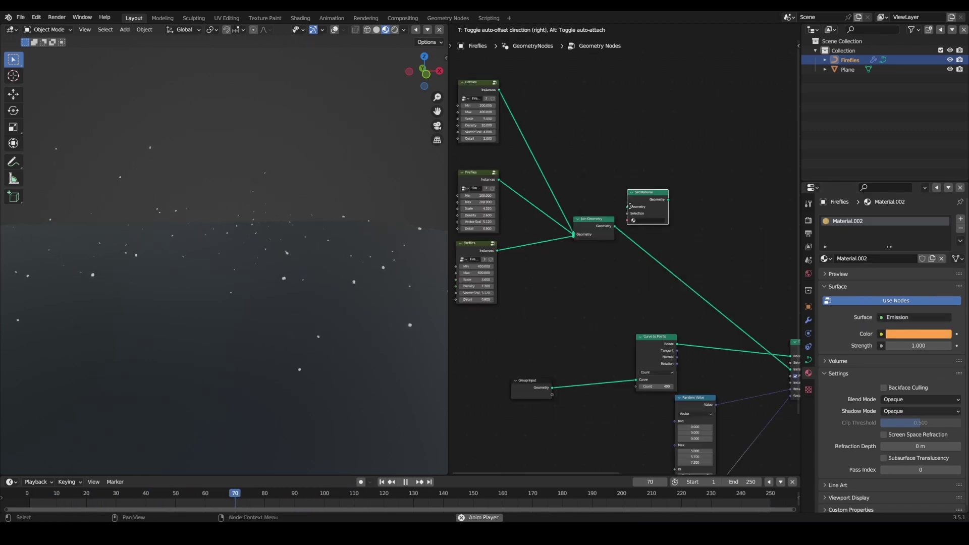
left_click(643, 247)
left_click(658, 256)
left_click(666, 275)
- Lower the Material Preview lighting strength and switch the viewport to Rendered shading
left_click(404, 29)
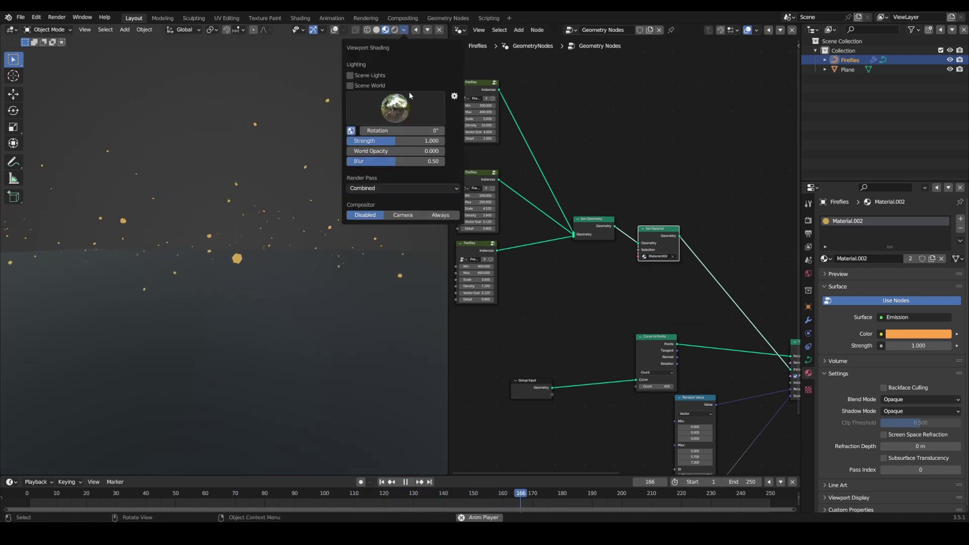
mouse_move(403, 141)
left_mouse_down()
mouse_move(361, 141)
mouse_move(363, 123)
left_mouse_up()
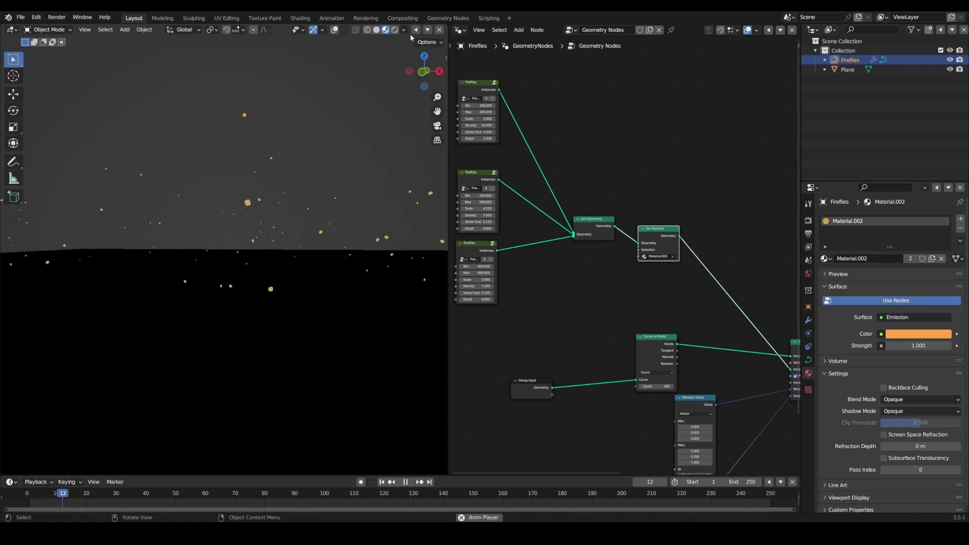
left_click(395, 29)
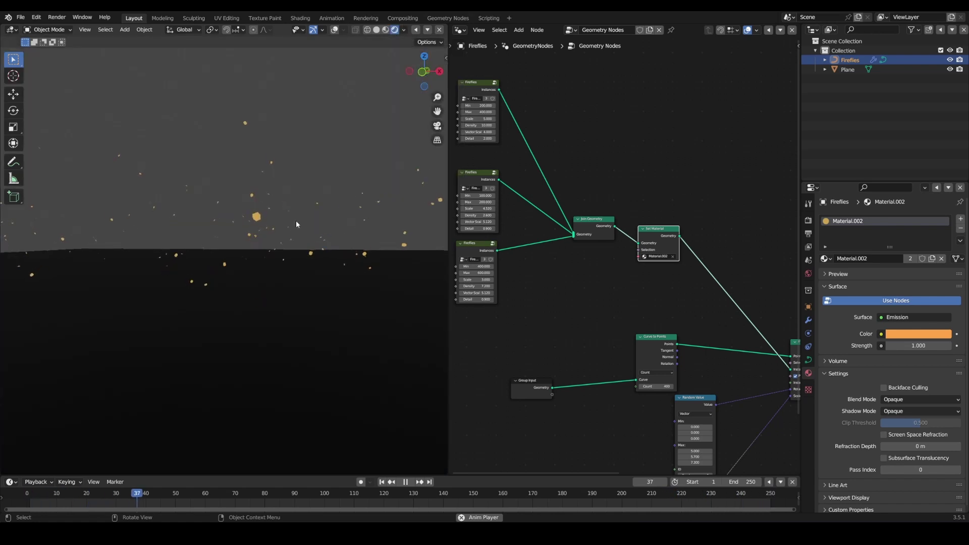
- Set the World background color to black
left_click(808, 220)
left_click(808, 273)
left_click(899, 282)
left_click_drag(943, 204, 942, 225)
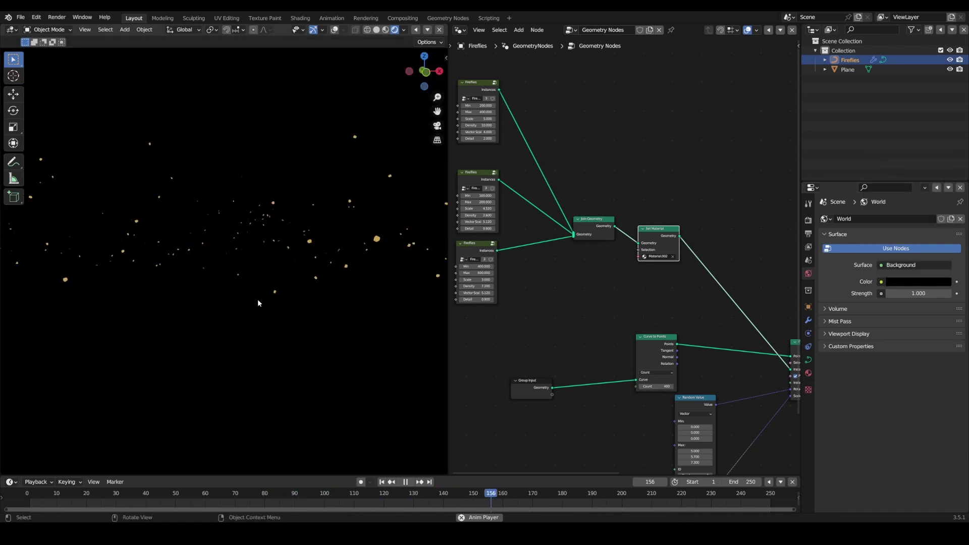
- Add a Sun light above the plane and view the scene in Rendered shading
key("z")
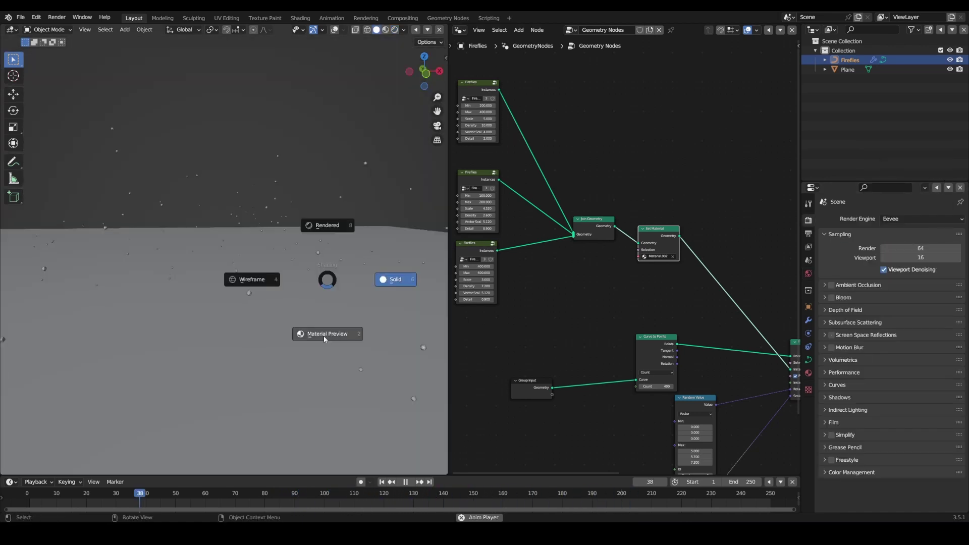
left_click(324, 335)
left_click(404, 30)
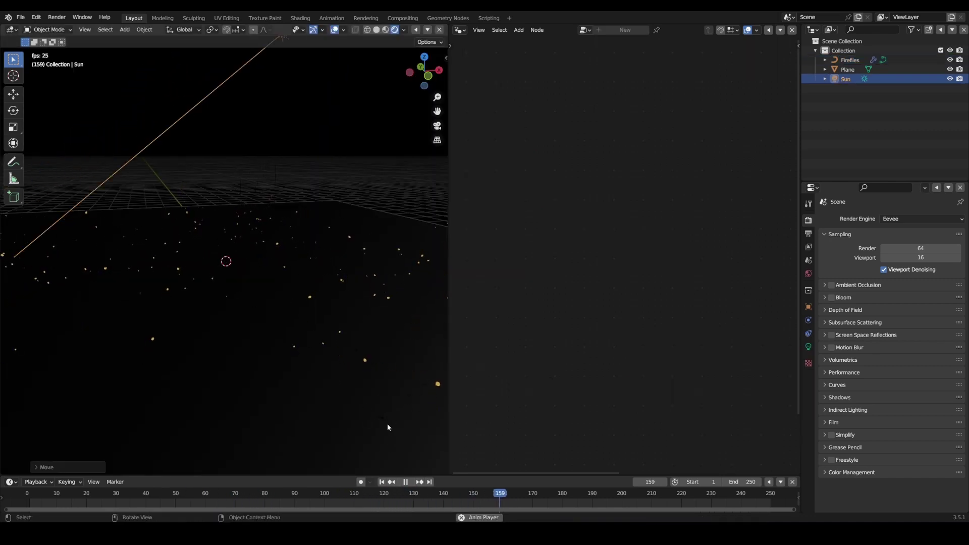
middle_click_drag(362, 356, 334, 346)
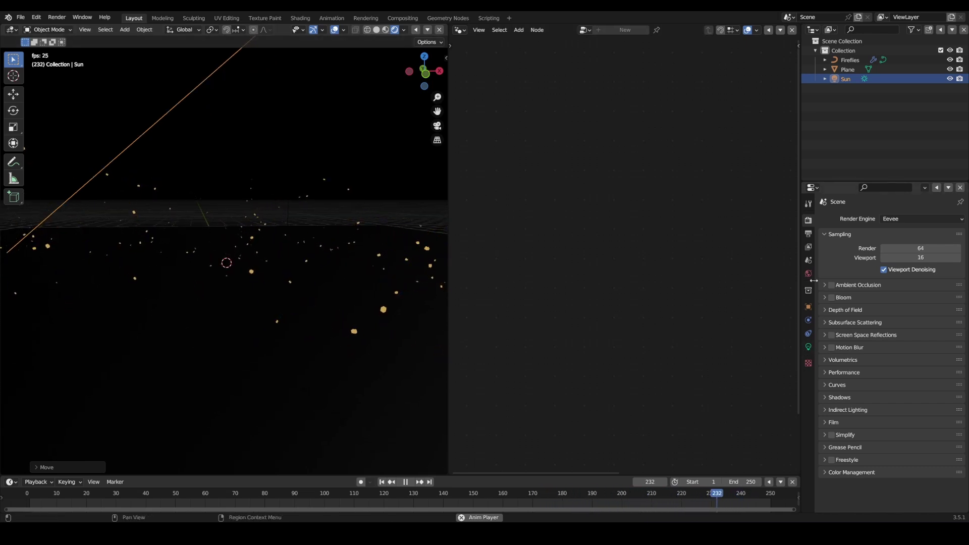
- Set the fireflies material's Shadow Mode to None and enable Bloom with Threshold 0.55 and Radius 3.35
left_click(321, 231)
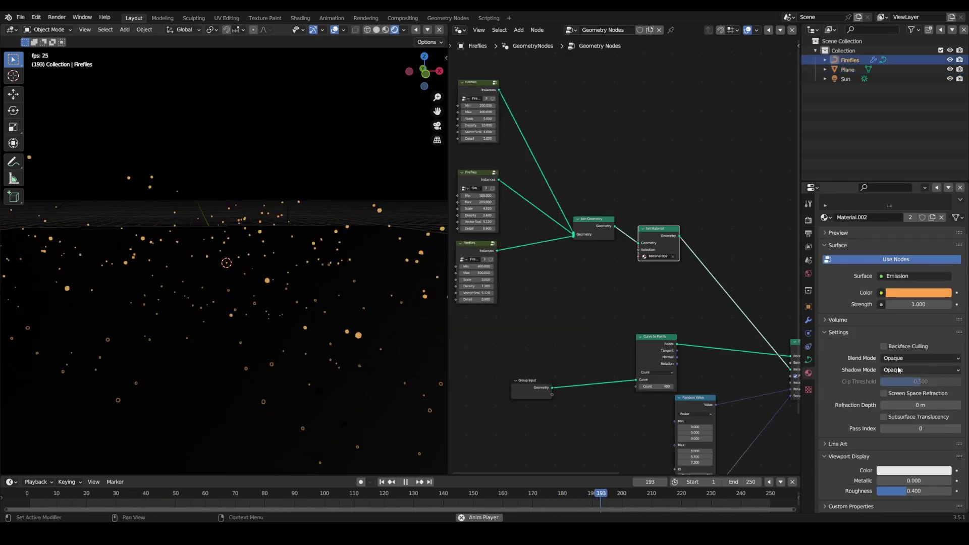
left_click(894, 370)
left_click(891, 381)
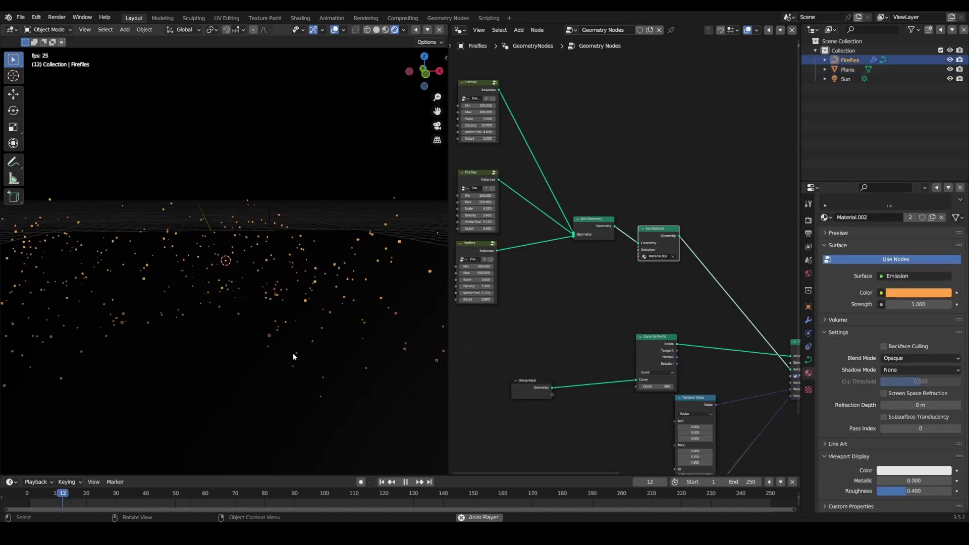
left_click(300, 222)
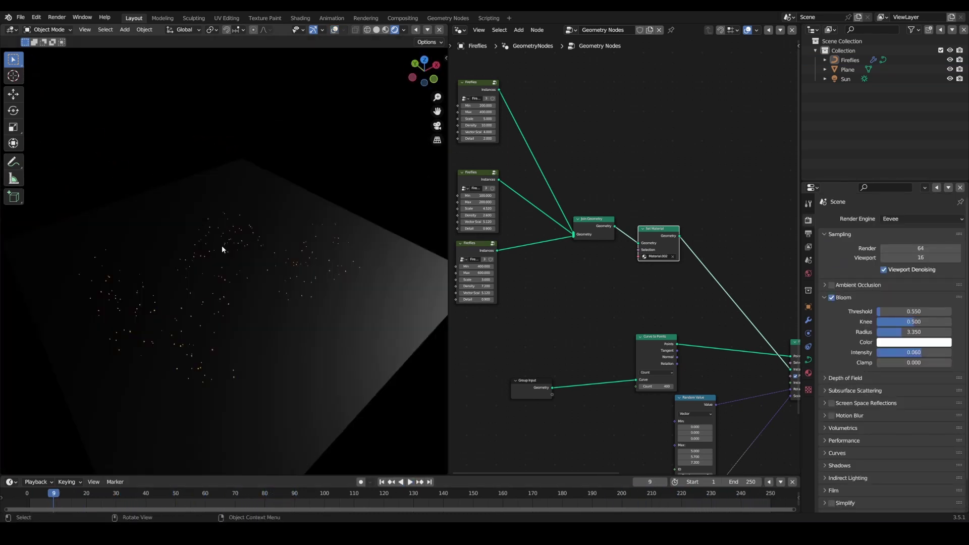
- Draw four more freehand curves across the plane in Edit Mode of the Fireflies object, then return to Object Mode
key("Tab")
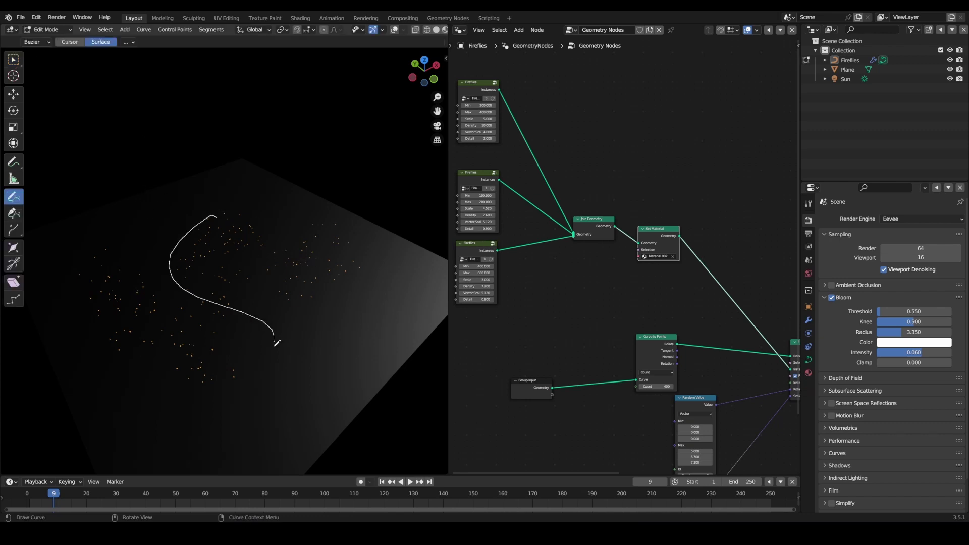
left_click_drag(268, 356, 257, 364)
mouse_move(123, 234)
left_mouse_down()
mouse_move(297, 331)
mouse_move(293, 341)
left_mouse_up()
left_click_drag(265, 196, 196, 387)
left_click_drag(121, 228, 263, 304)
middle_click_drag(354, 294, 361, 280)
key("Tab")
- Play the animation and view the glowing fireflies along the new curves up close
left_click(410, 482)
scroll(324, 364, "up", 4)
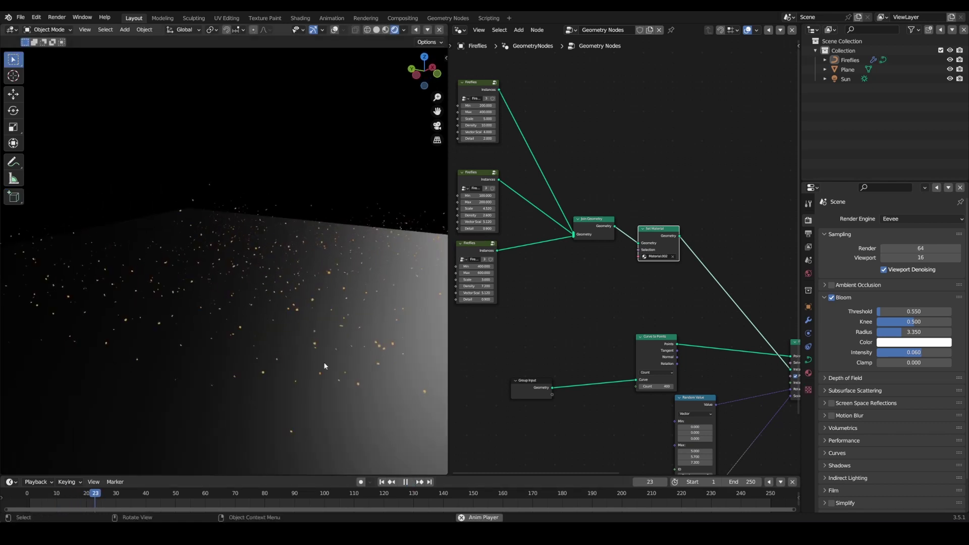
middle_click_drag(325, 365, 298, 352)
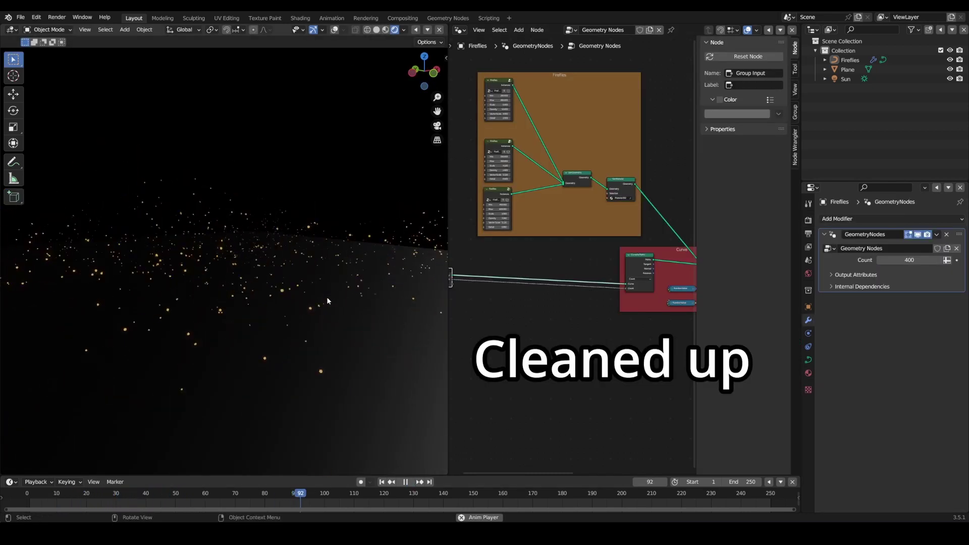